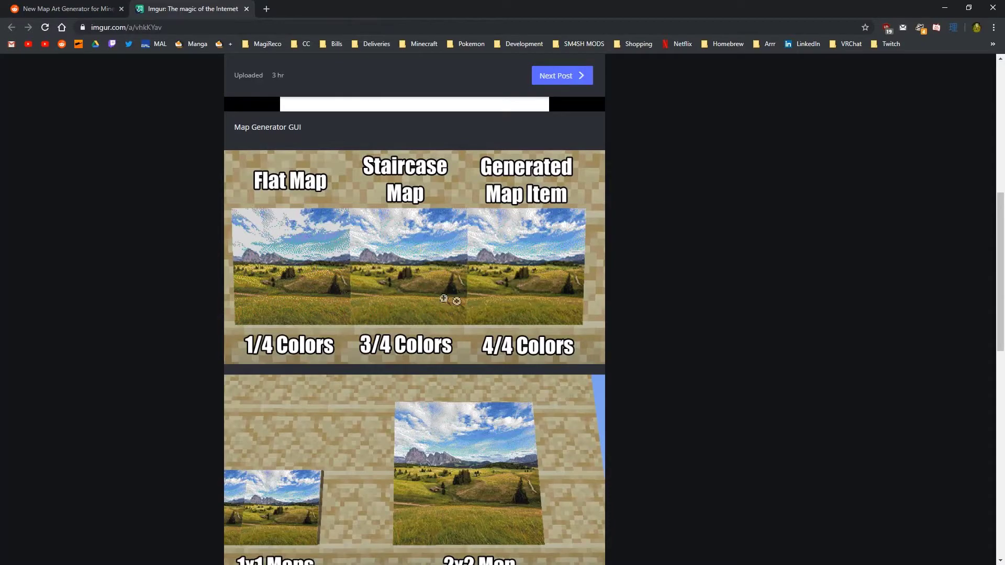
Step: Look through the Imgur album's map comparison images and the flat and staircase maps laid out in the world
scroll(443, 298, "down", 3)
scroll(386, 364, "down", 1)
scroll(376, 323, "down", 5)
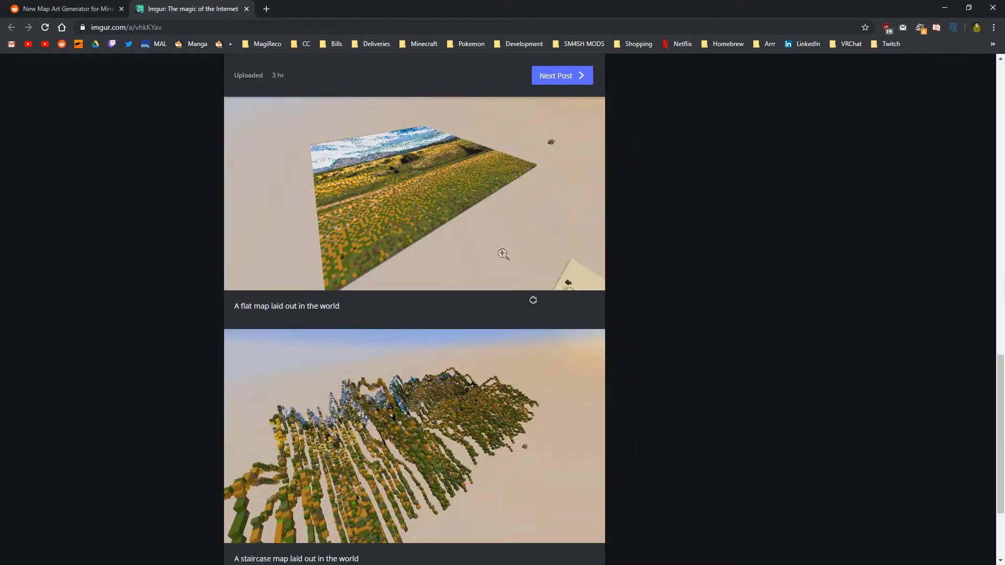
scroll(683, 411, "down", 2)
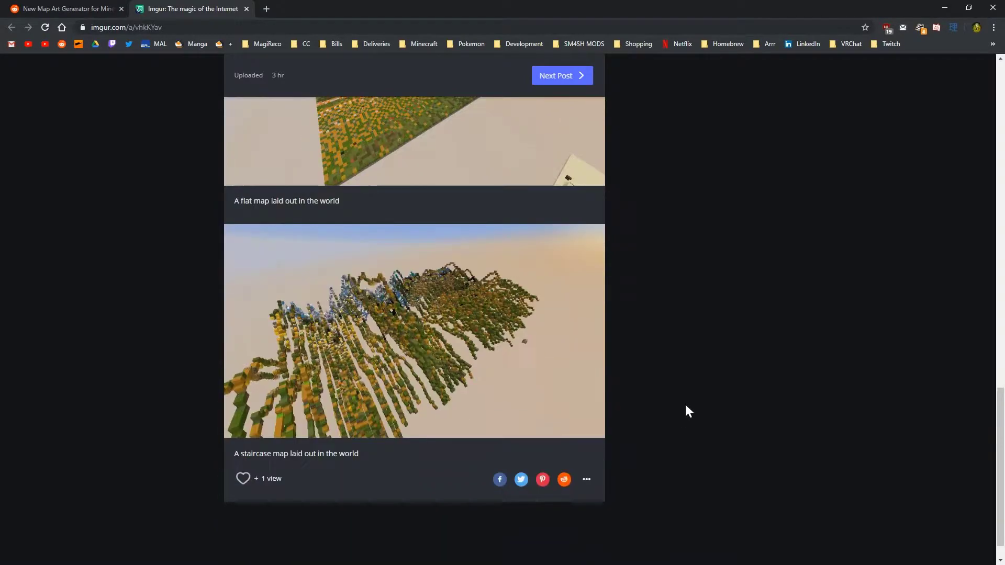
scroll(681, 406, "up", 6)
scroll(675, 414, "down", 6)
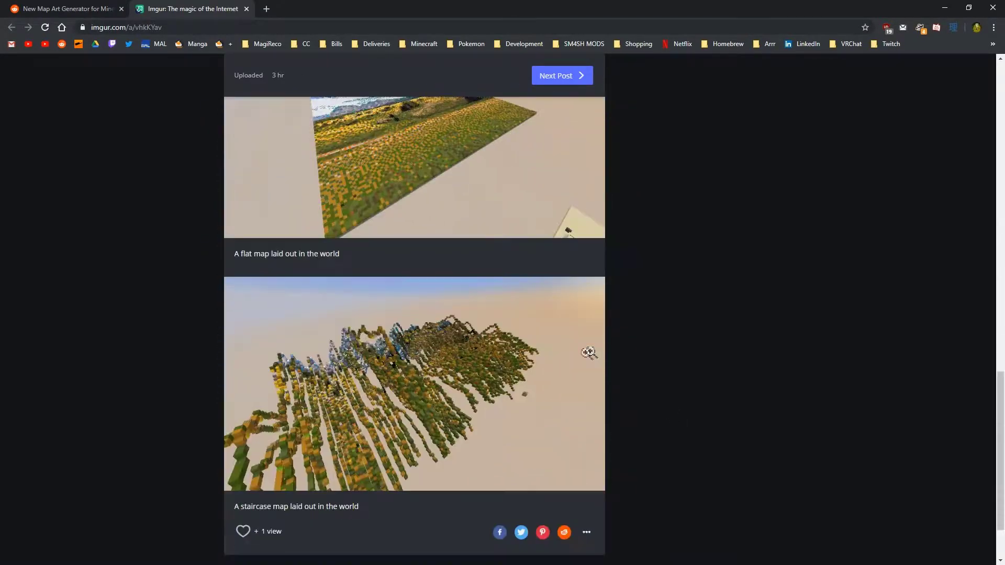
Step: View the Reddit post of the original tool linked from the map art generator post, and close it again
left_click(49, 9)
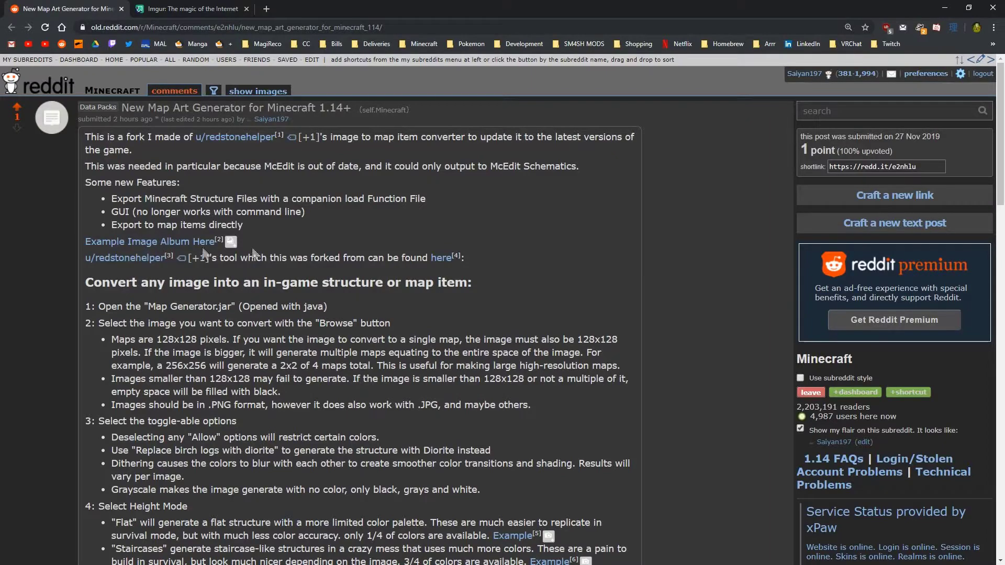
left_click(448, 259)
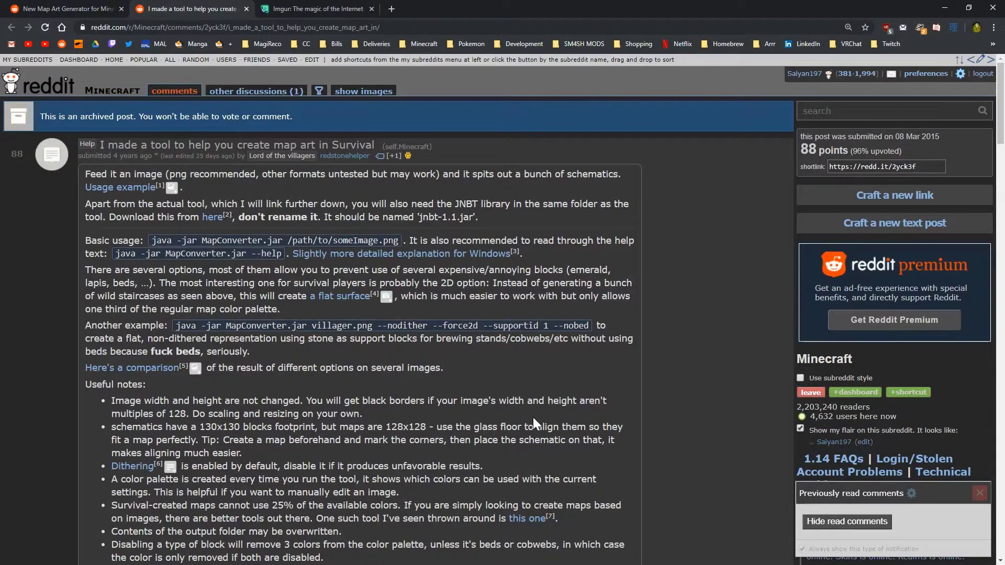
left_click(246, 9)
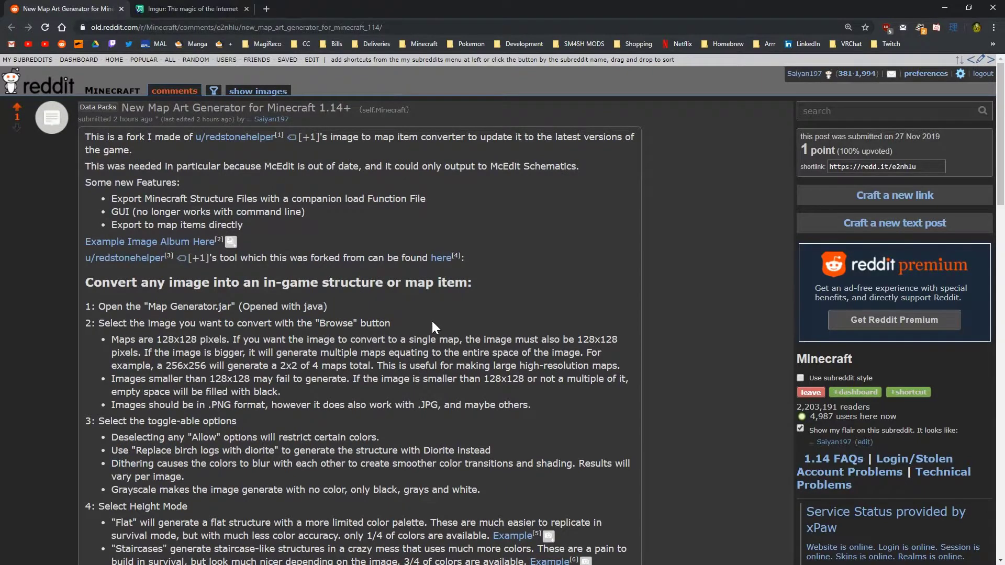
Step: Switch to the Map Generator folder in File Explorer and view the Reddit post's download section behind it
key("alt+Tab")
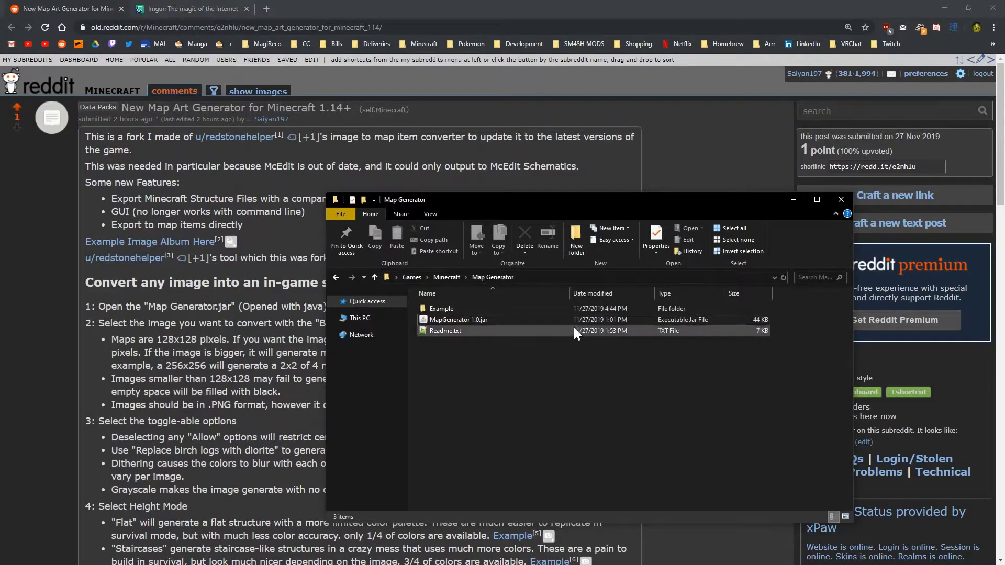
left_click_drag(466, 363, 467, 319)
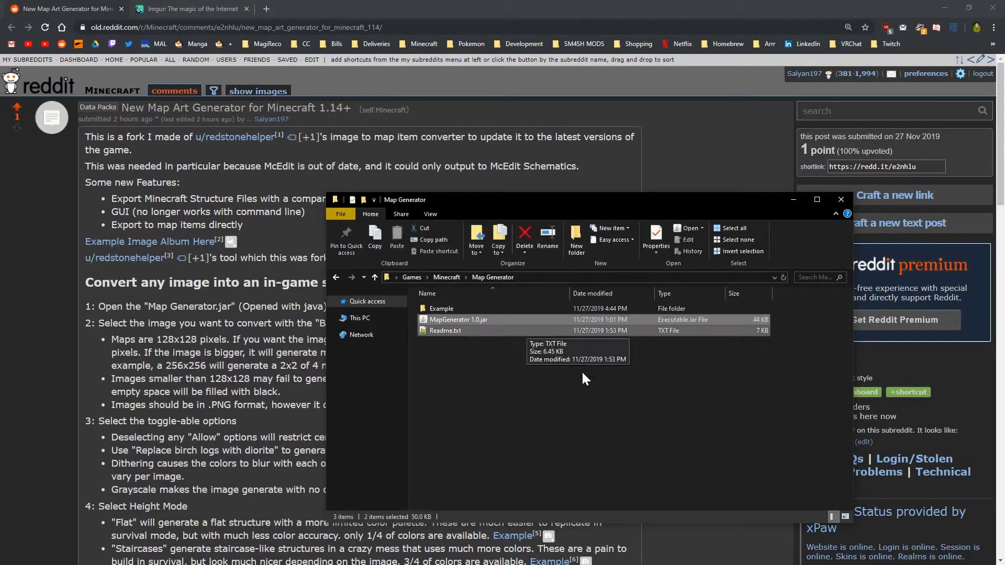
scroll(210, 314, "down", 5)
scroll(209, 338, "down", 12)
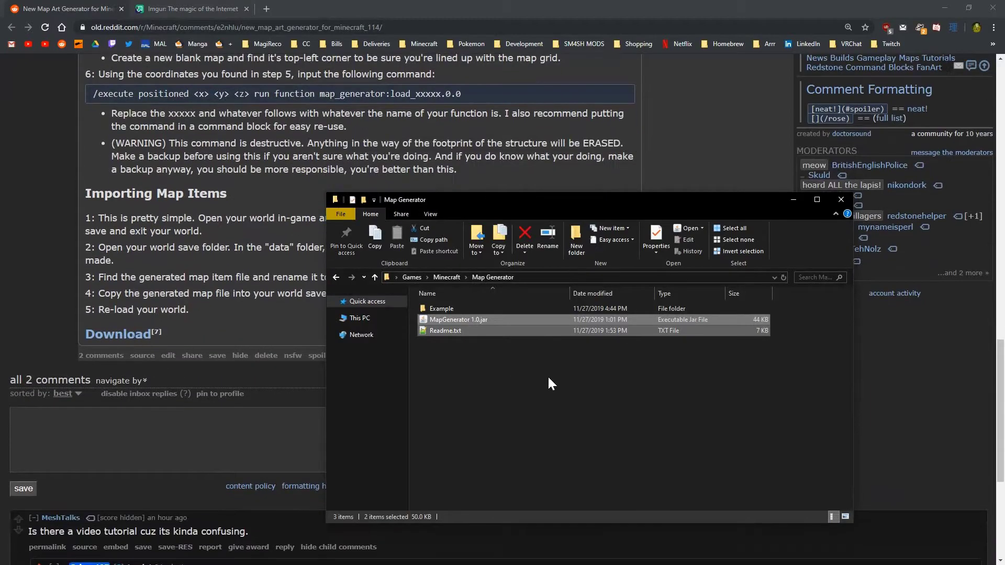
left_click(549, 378)
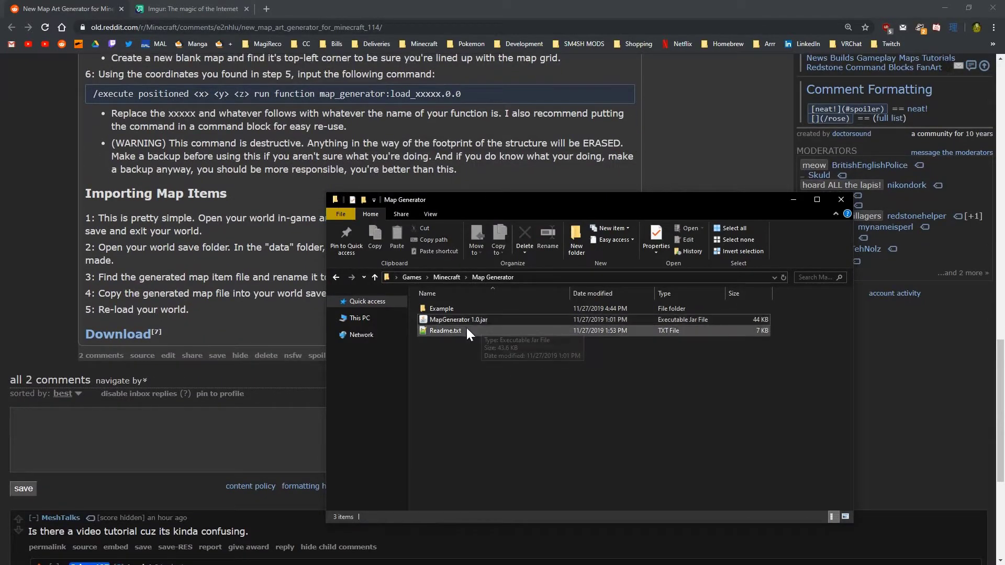
Step: Review the Reddit post's instructions on image conversion, height and output modes, and importing structures
scroll(184, 102, "up", 15)
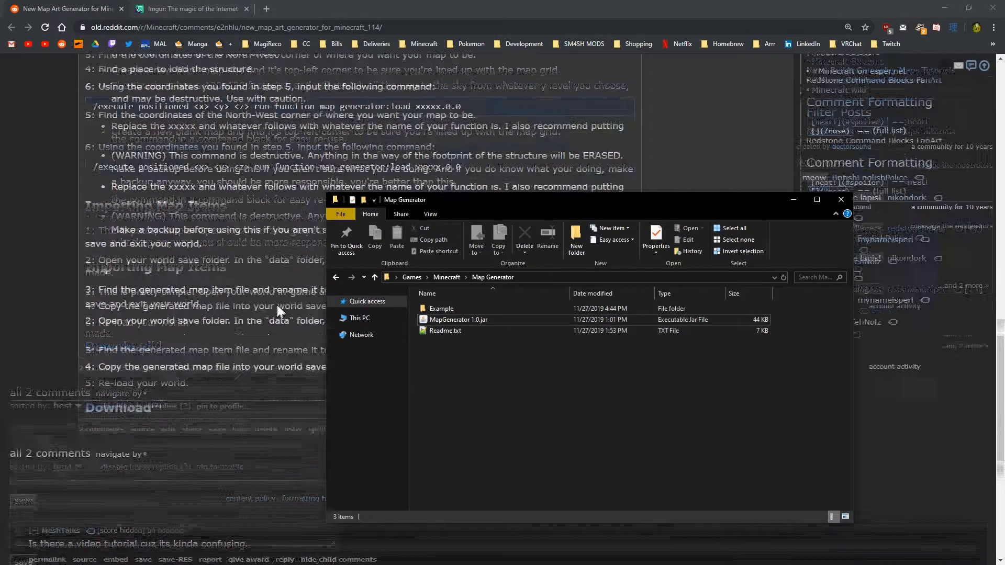
scroll(183, 102, "up", 3)
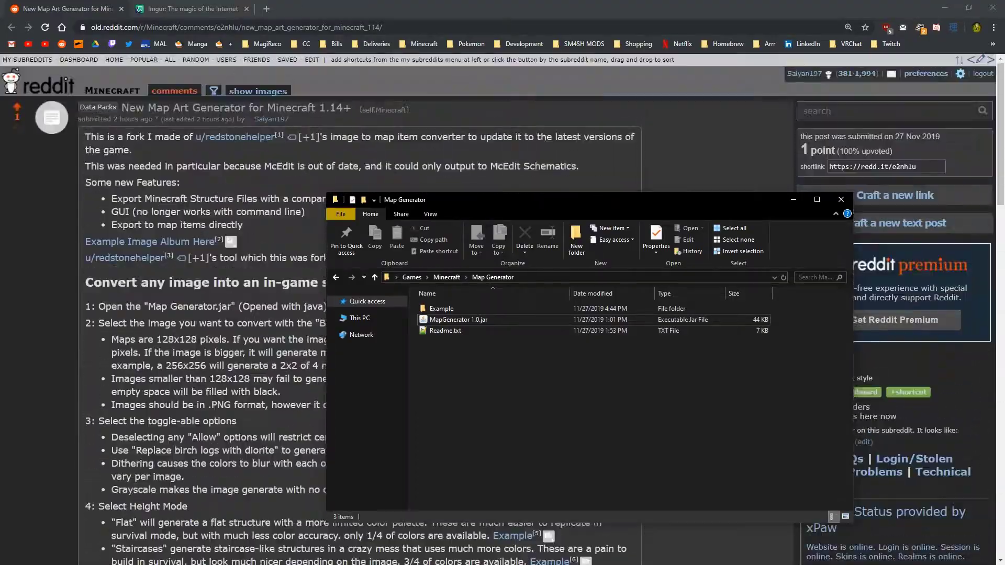
scroll(234, 291, "down", 5)
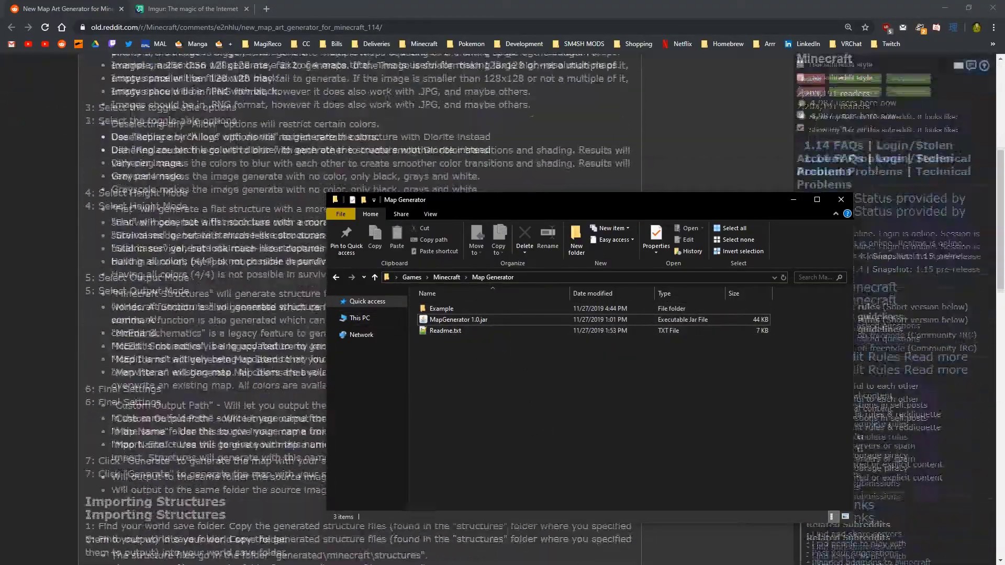
scroll(234, 286, "up", 4)
scroll(233, 285, "down", 4)
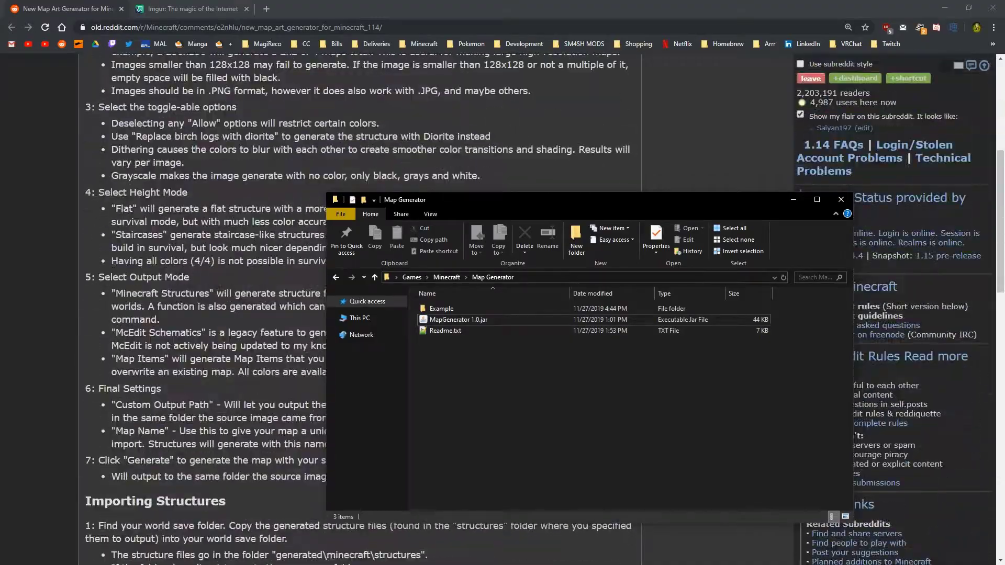
scroll(225, 325, "down", 4)
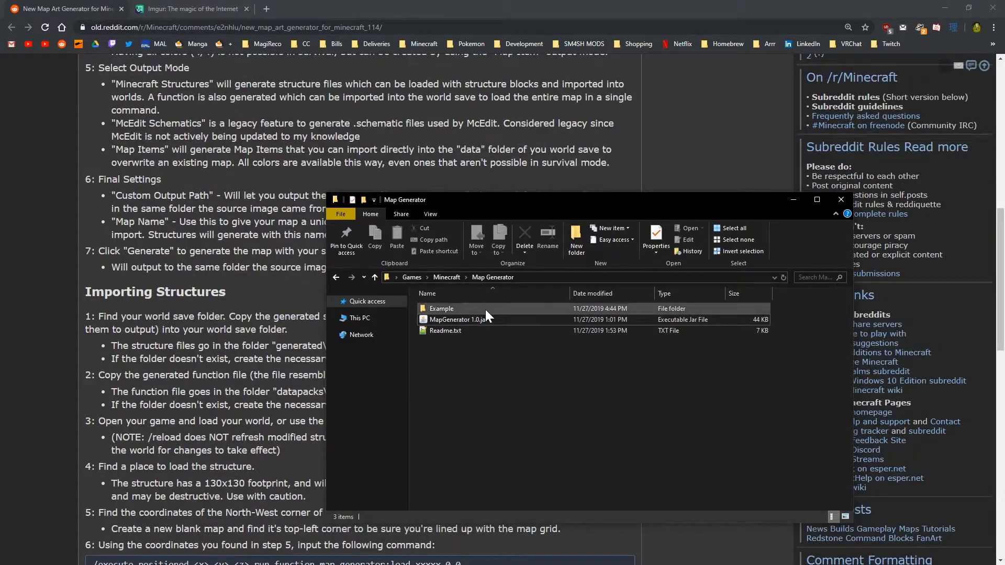
scroll(219, 314, "up", 9)
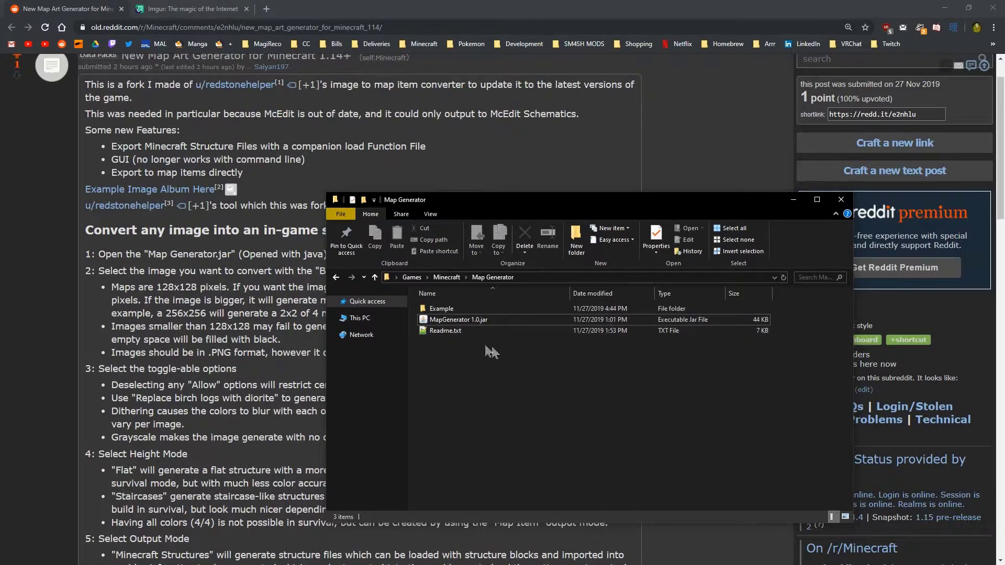
Step: Open the Example folder and inspect example.png enlarged in IrfanView, closing the viewer when done
double_click(454, 309)
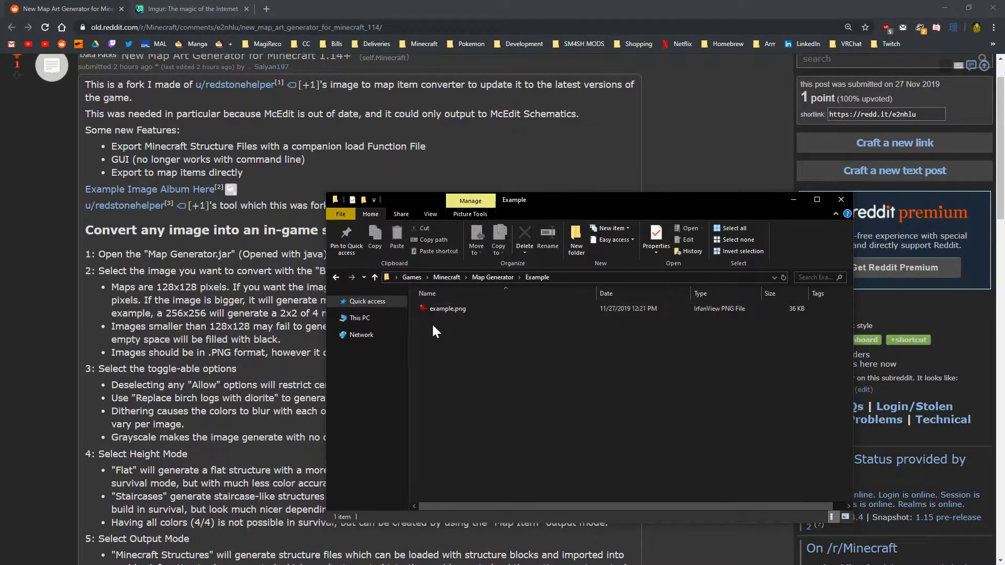
left_click(456, 310)
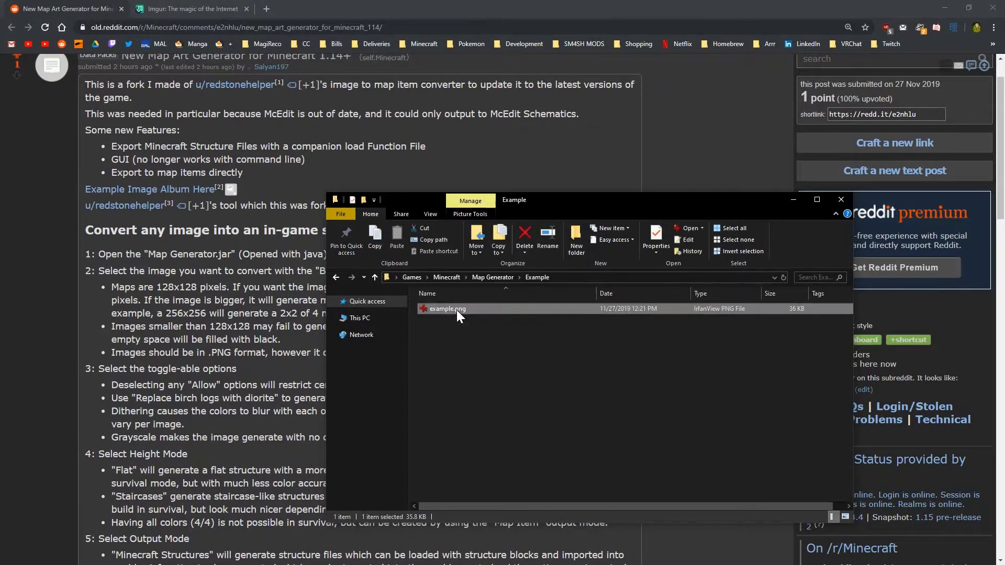
double_click(457, 310)
left_click_drag(333, 8, 486, 168)
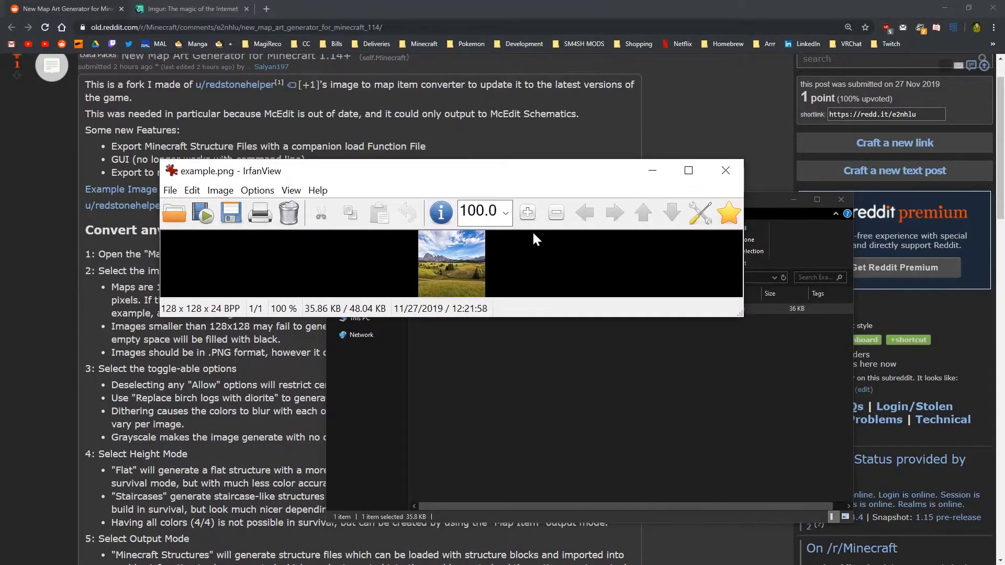
left_click(533, 218)
left_click(533, 217)
left_click(533, 218)
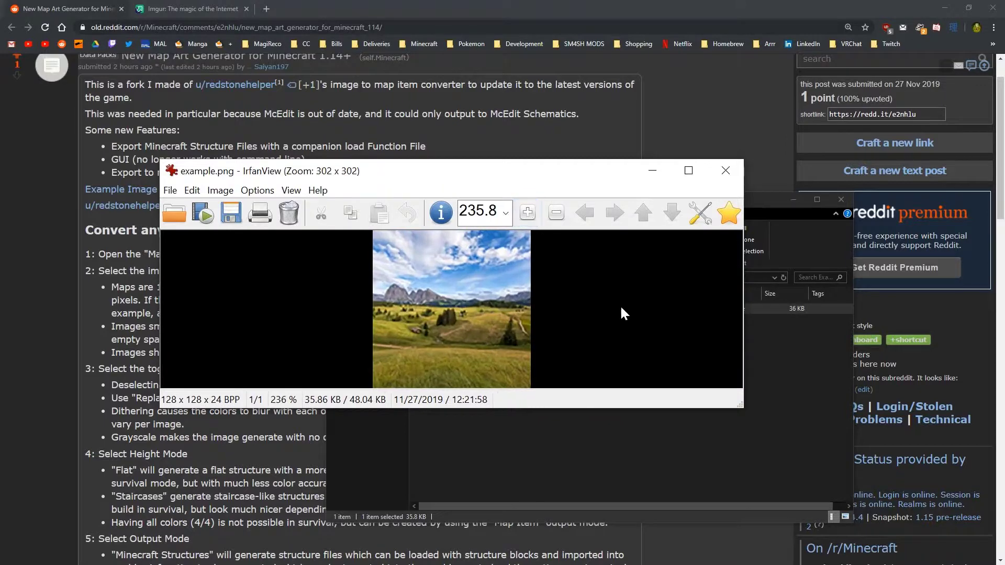
left_click(731, 167)
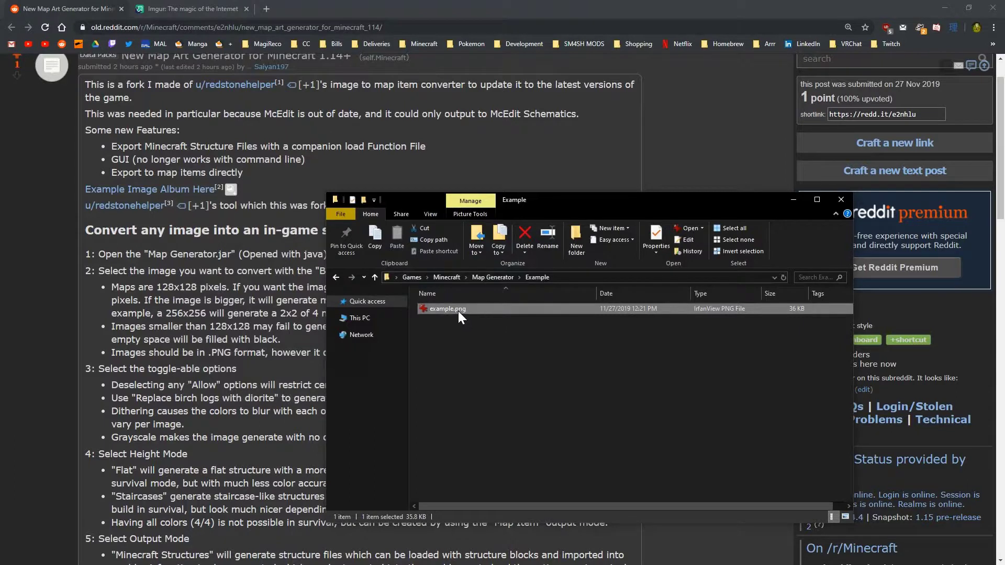
mouse_move(458, 316)
left_click(489, 345)
left_click(463, 316)
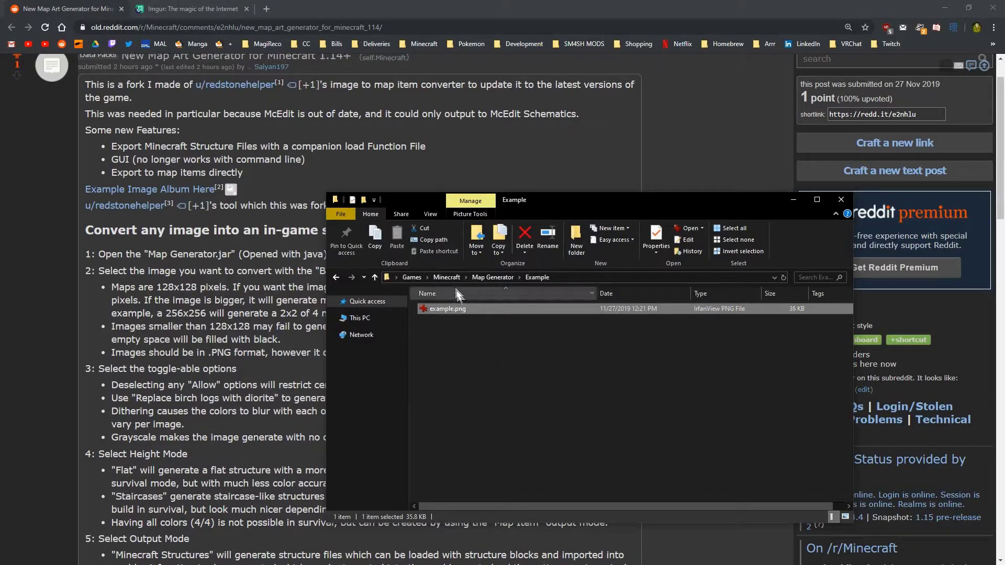
Step: Return to the Map Generator folder, launch MapGenerator 1.0.jar and place its window beside the file list
left_click(335, 277)
left_click(463, 320)
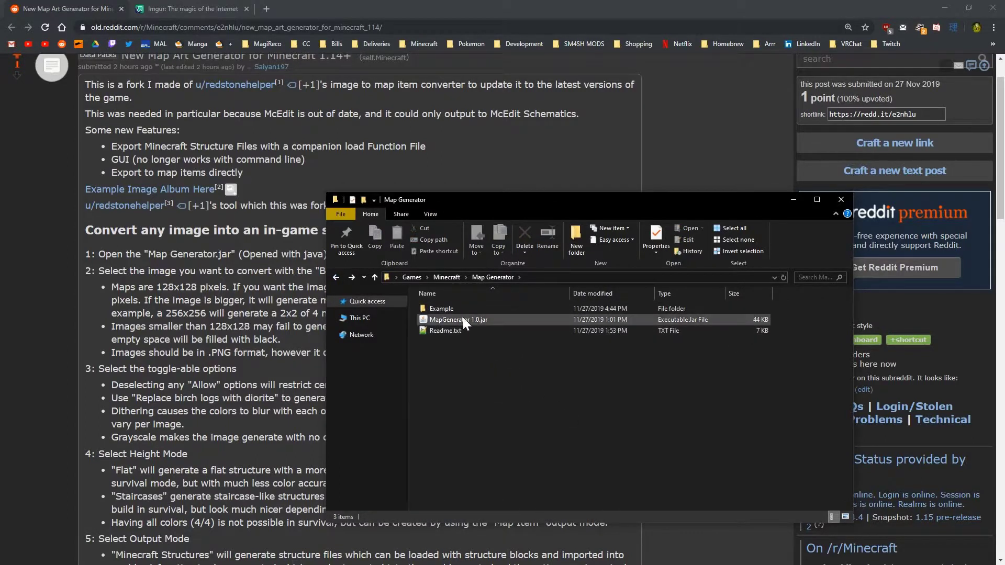
double_click(463, 317)
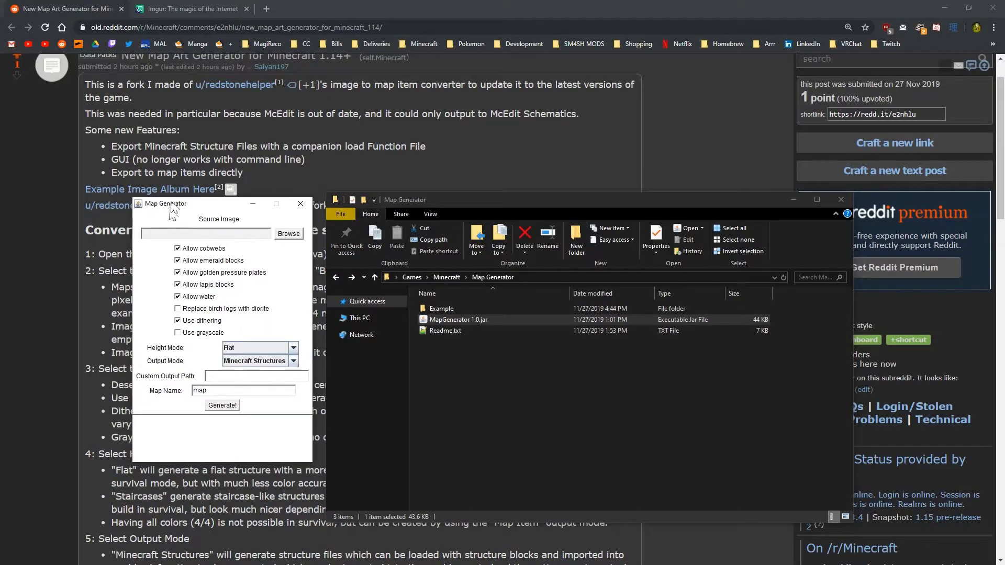
left_click_drag(185, 207, 251, 221)
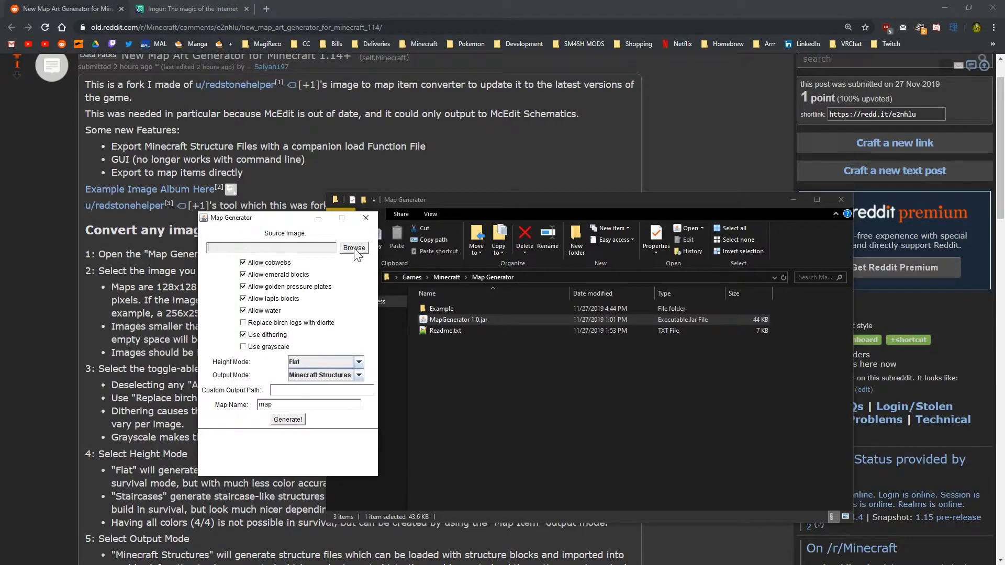
left_click_drag(259, 219, 232, 245)
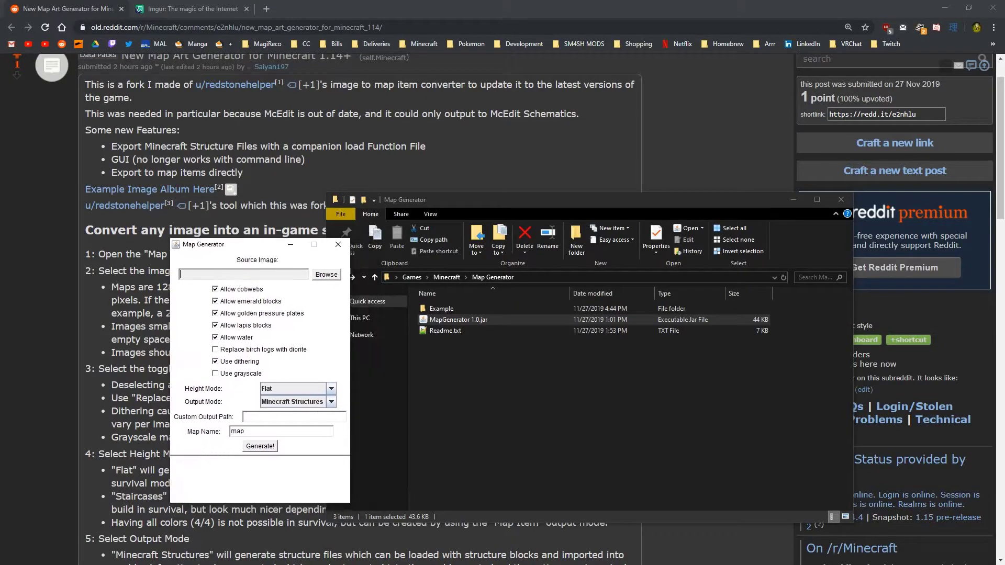
Step: Load example.png from the Example folder as the source image, with that folder also open in File Explorer
left_click(329, 278)
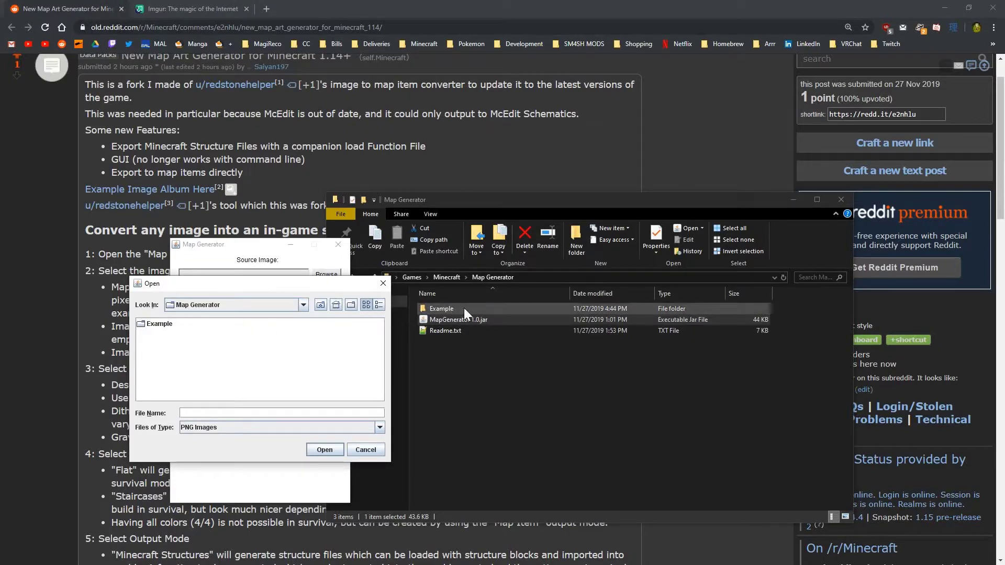
double_click(447, 308)
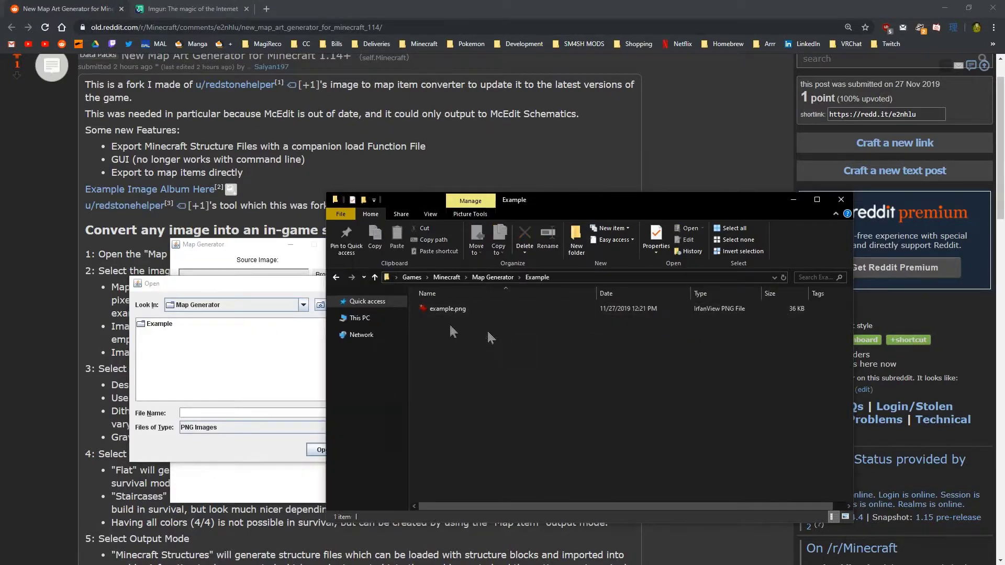
double_click(160, 324)
left_click(165, 325)
left_click(325, 451)
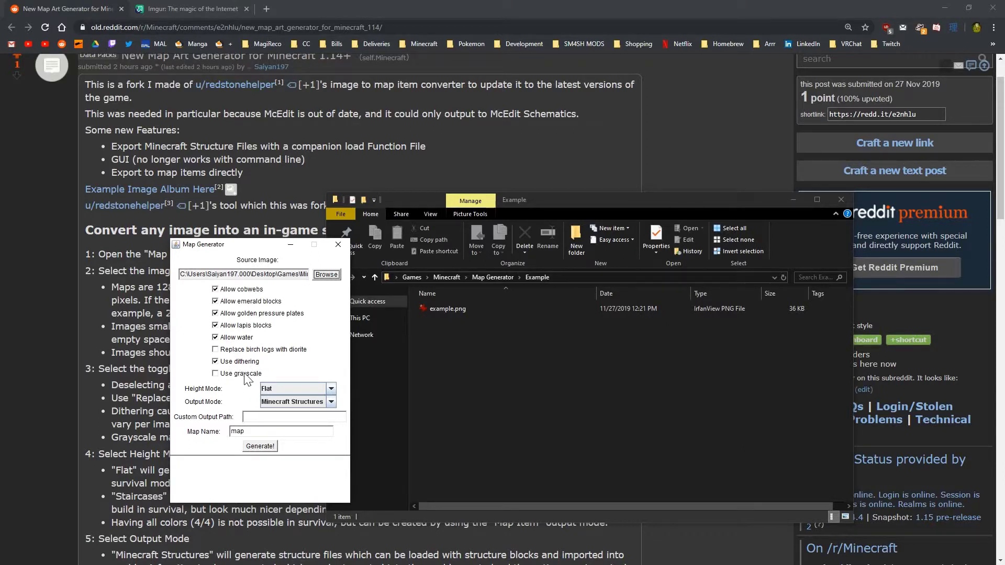
Step: Set the height mode to Staircases and the output mode to Minecraft Structures
left_click(301, 389)
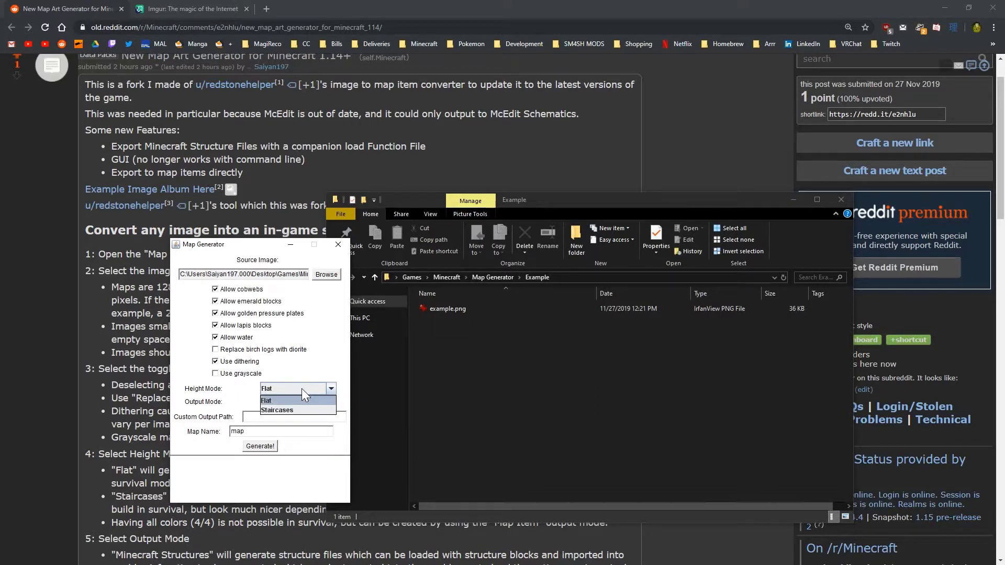
left_click(283, 411)
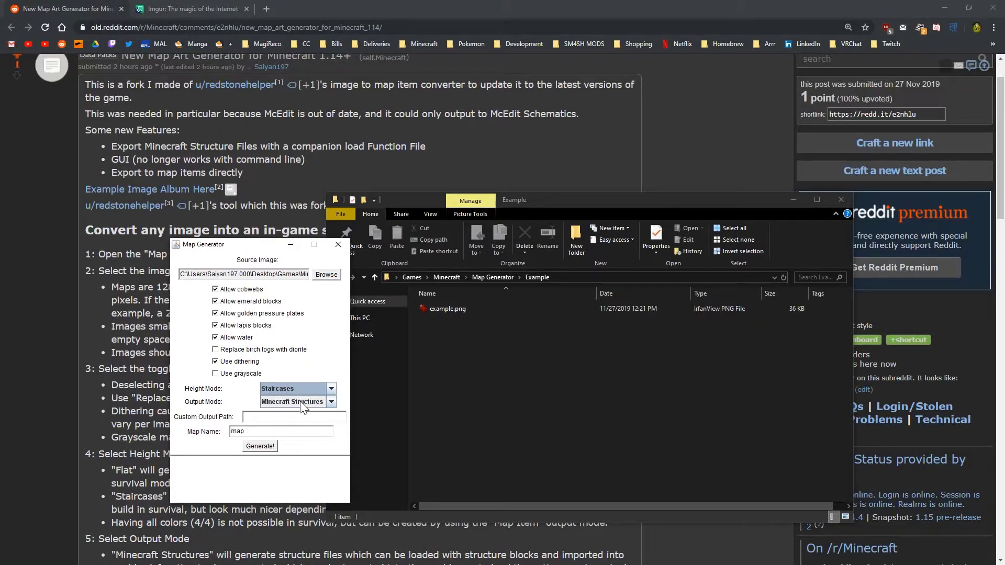
left_click(275, 404)
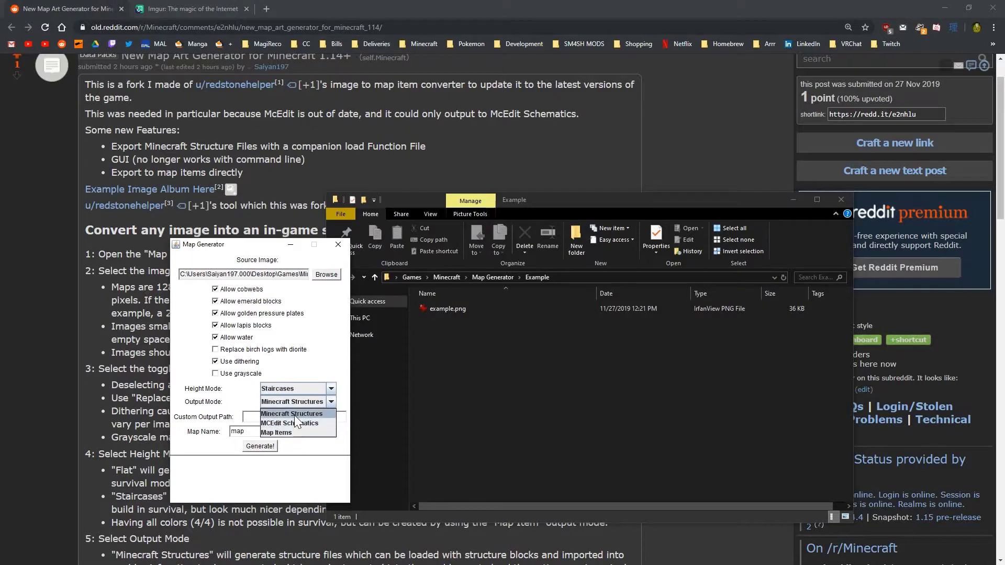
left_click(294, 415)
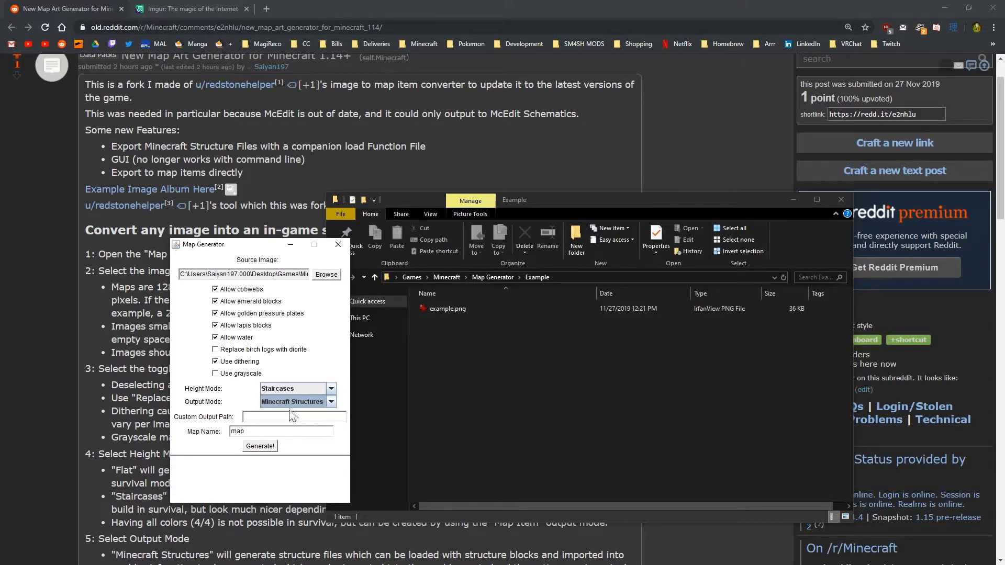
Step: Name the map example_map and generate its structure files
left_click(252, 431)
left_click_drag(252, 432, 226, 435)
type("example_")
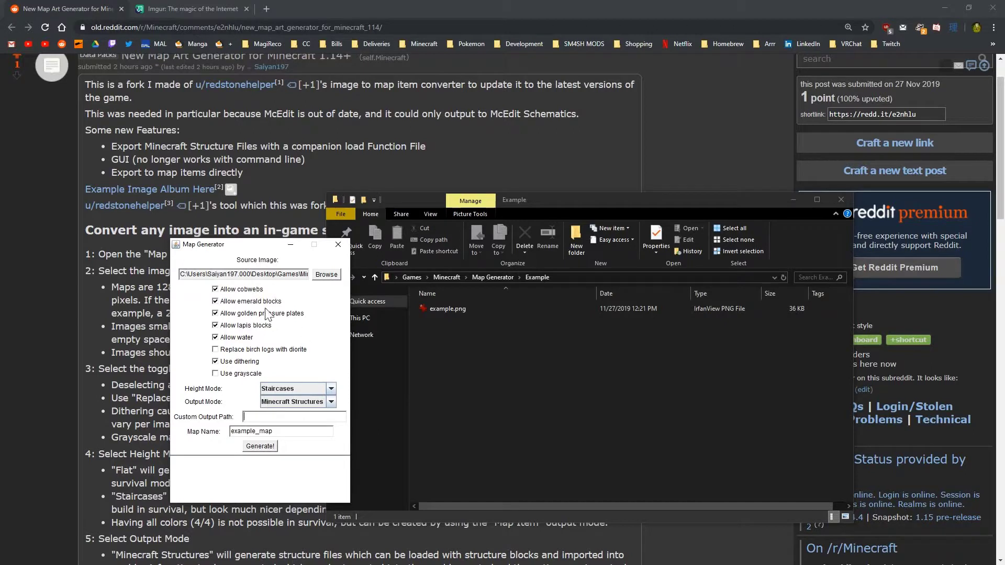
left_click(260, 447)
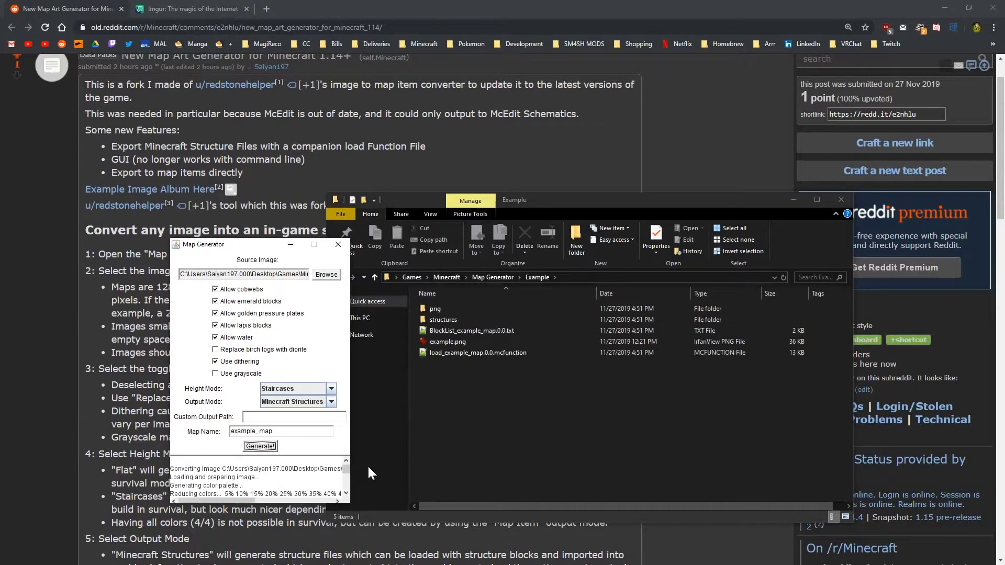
Step: Read the end of the generation log, and review the block list in BlockList_example_map.0.0.txt before closing it
left_click_drag(348, 470, 344, 497)
left_click(542, 397)
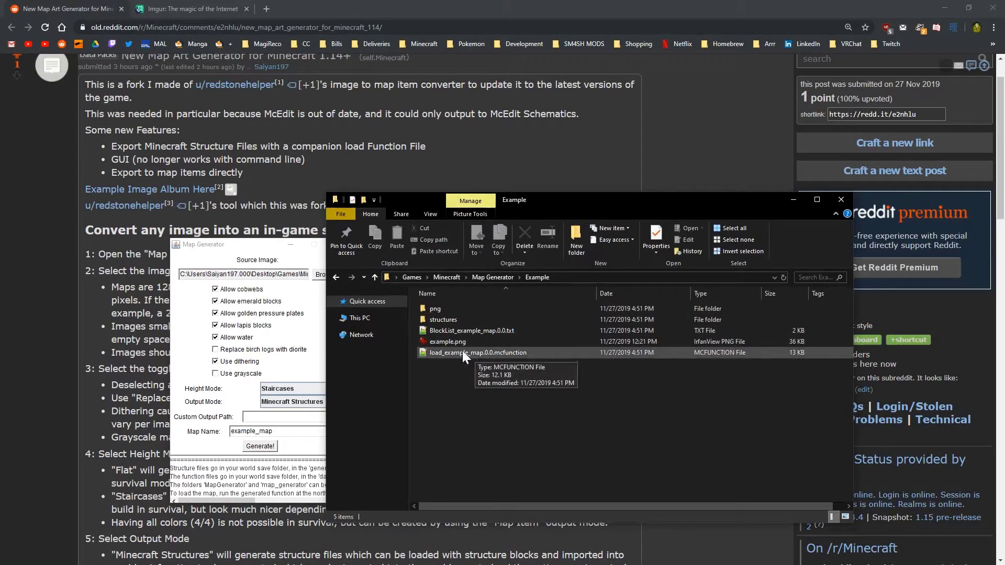
left_click(508, 333)
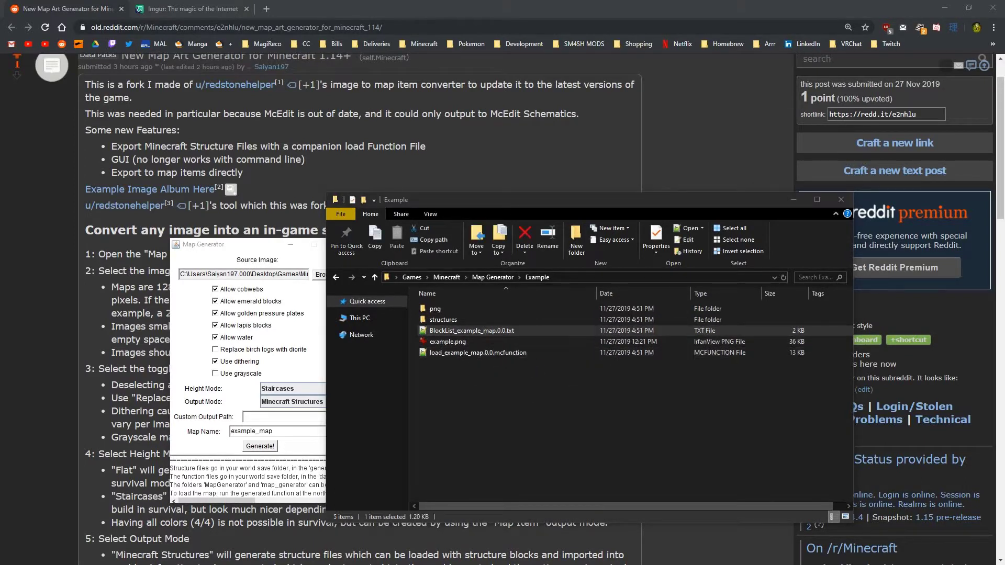
key("Return")
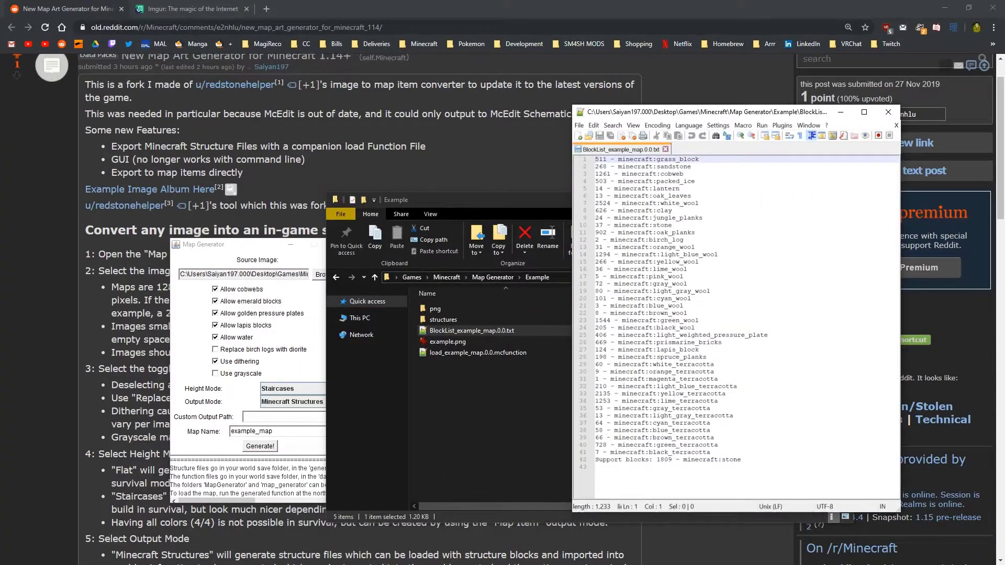
left_click(890, 116)
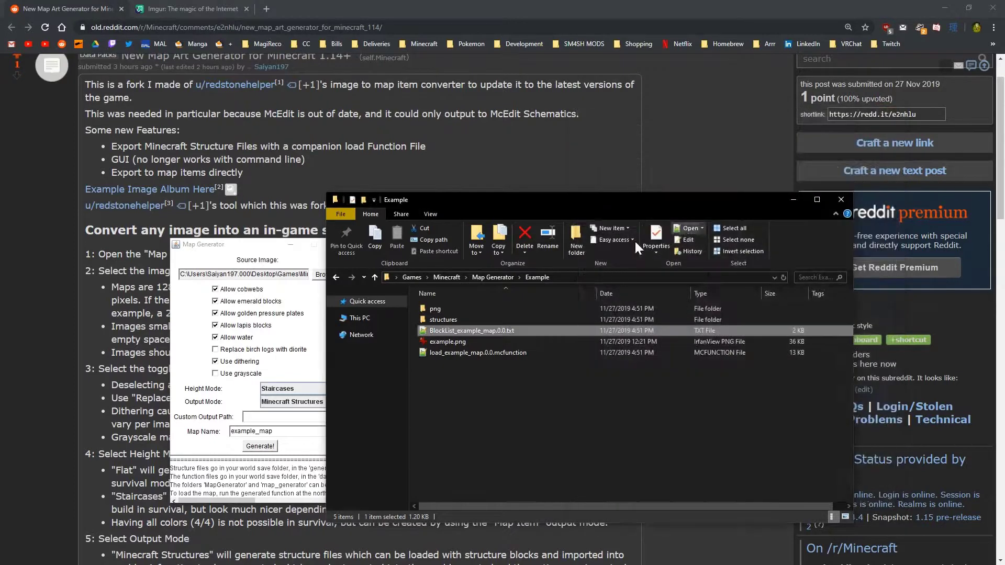
Step: Inspect completeImage_example_map.png from the png folder at an enlarged zoom and close the viewer
double_click(447, 310)
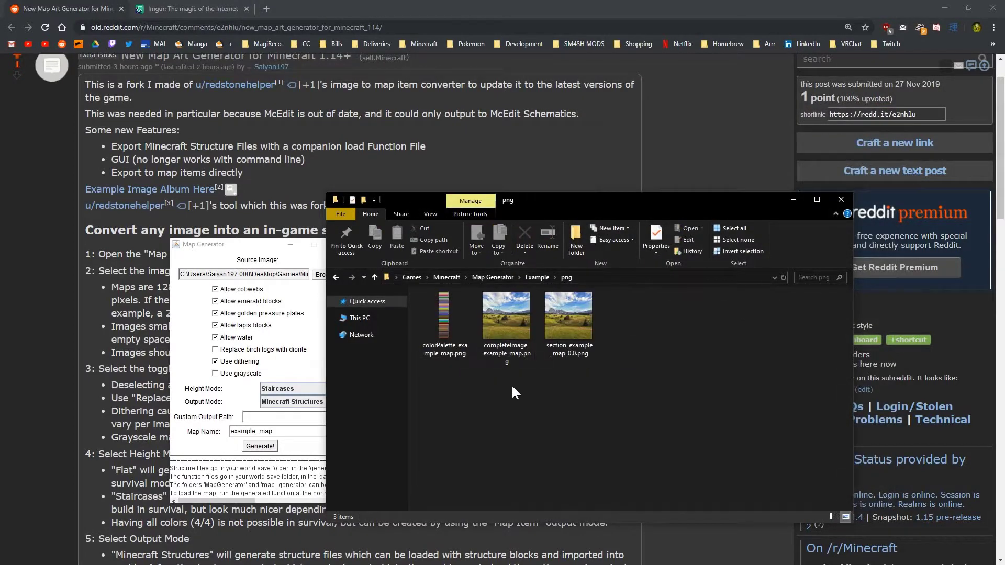
mouse_move(515, 321)
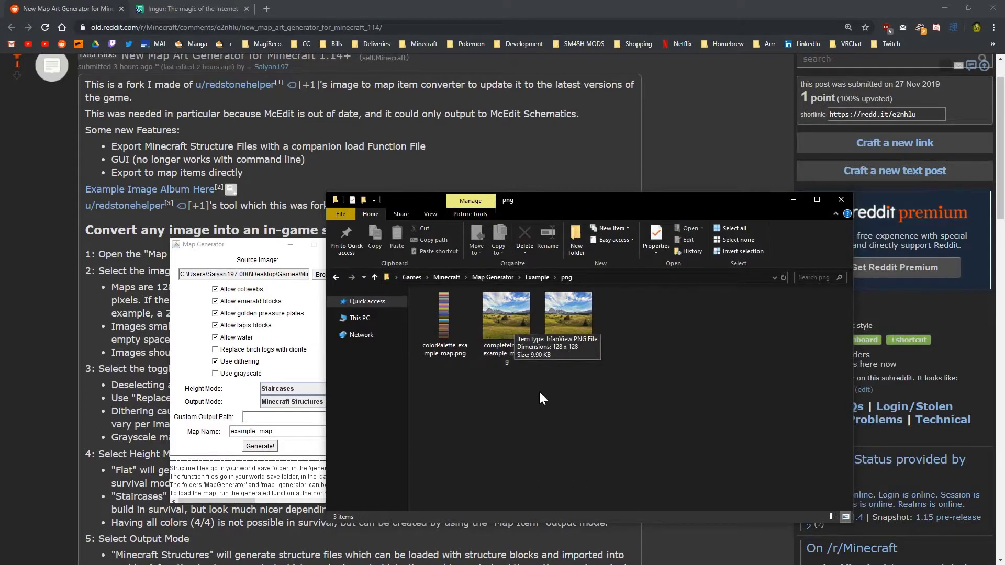
mouse_move(520, 350)
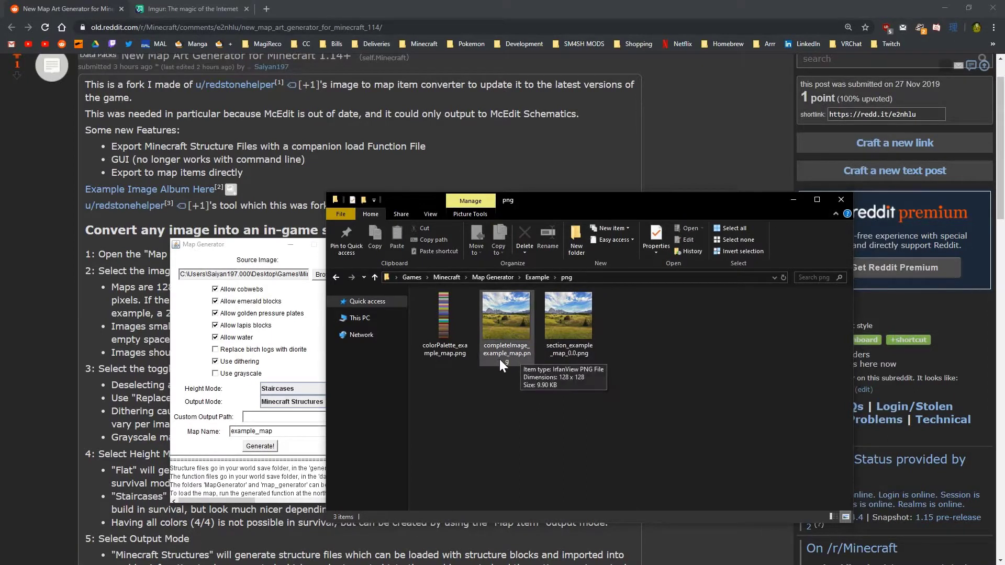
double_click(507, 325)
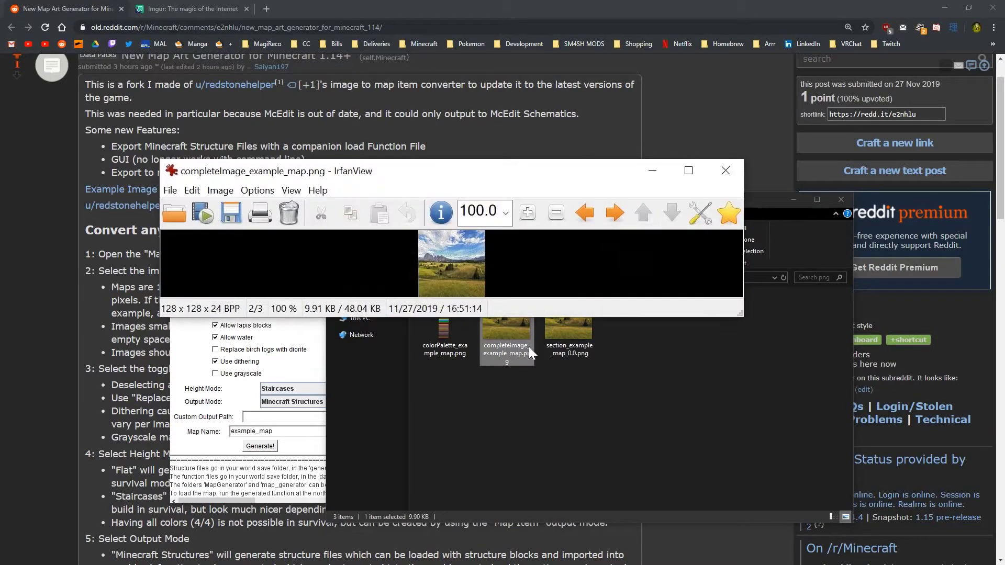
left_click(528, 215)
left_click(528, 214)
left_click(528, 213)
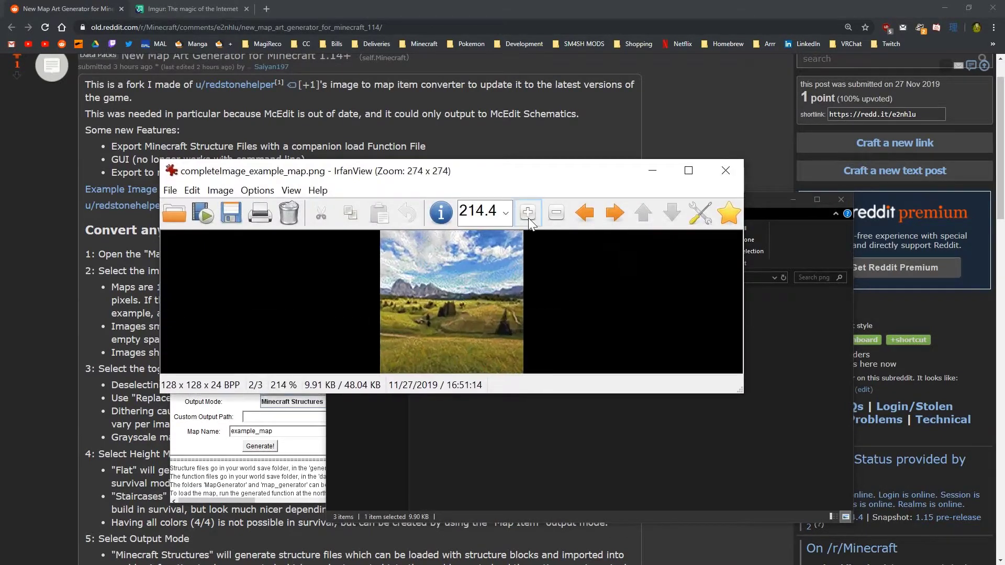
left_click(528, 213)
left_click(528, 213)
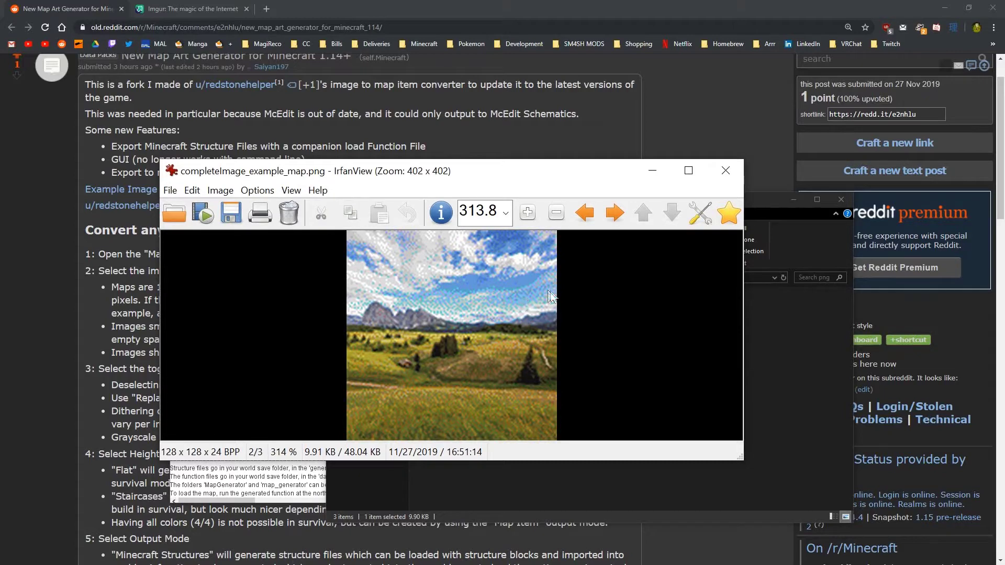
left_click(726, 170)
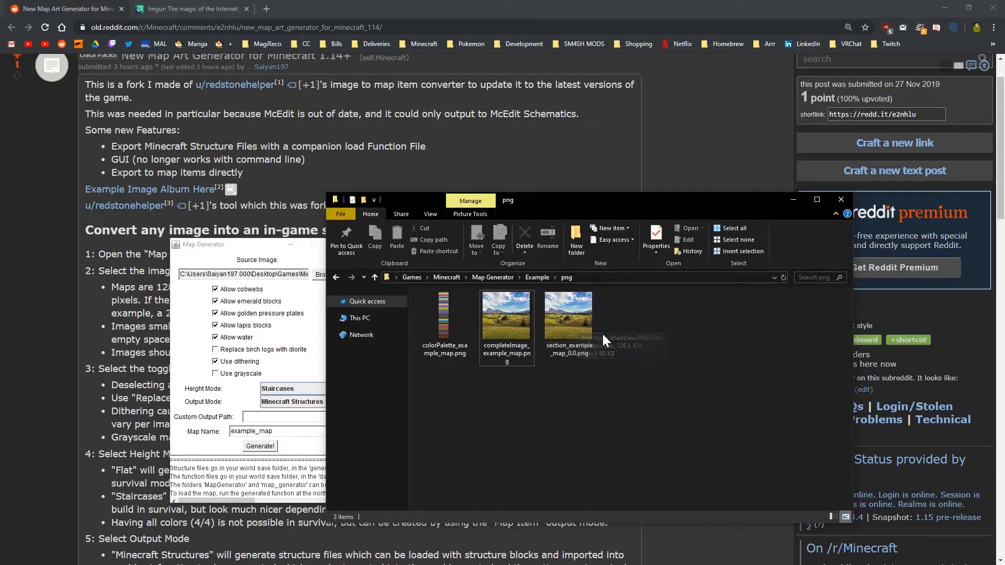
Step: Check section_example_map_0.0.png in the folder and view colorPalette_example_map.png, closing the image after viewing
left_click(562, 325)
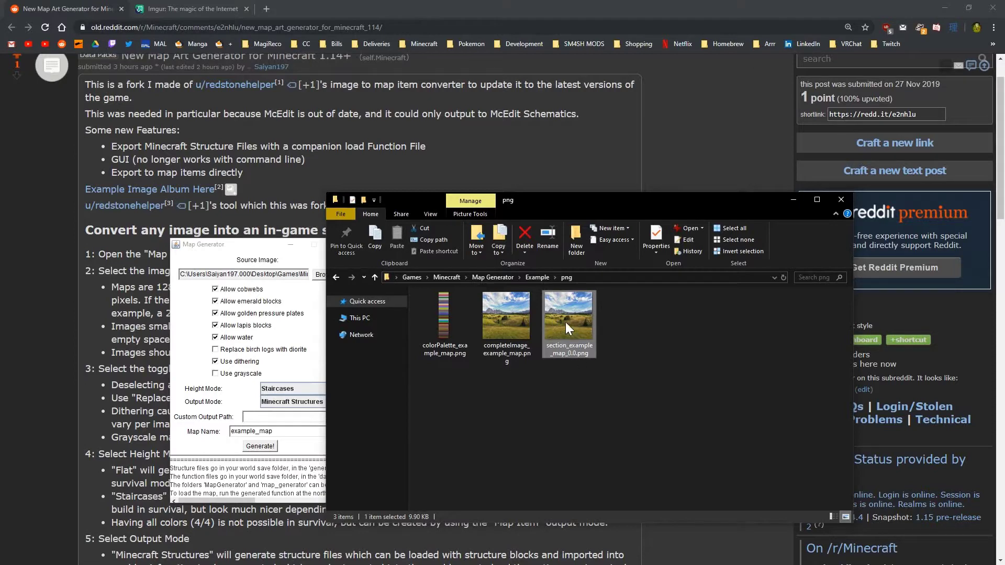
mouse_move(569, 331)
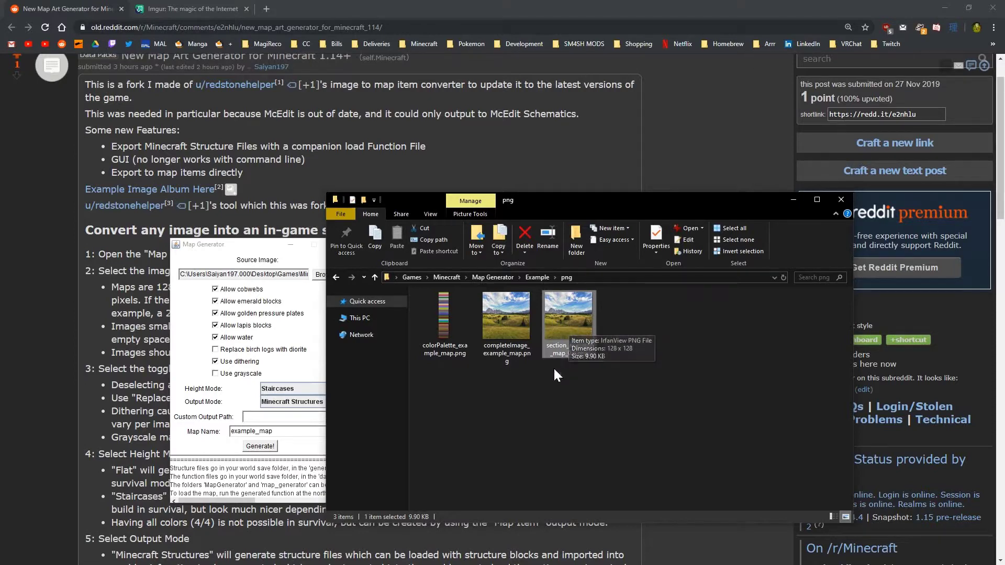
double_click(447, 316)
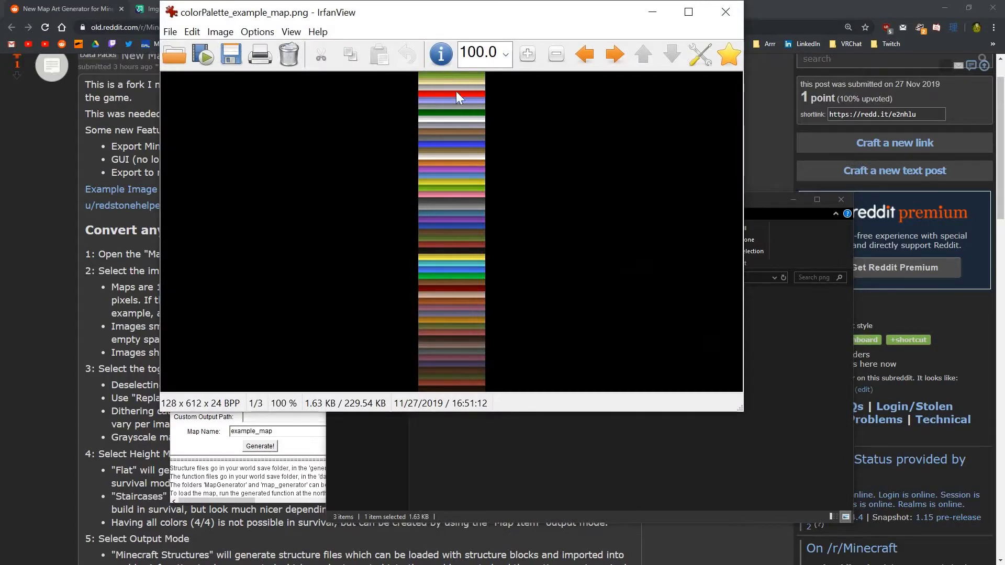
left_click(729, 23)
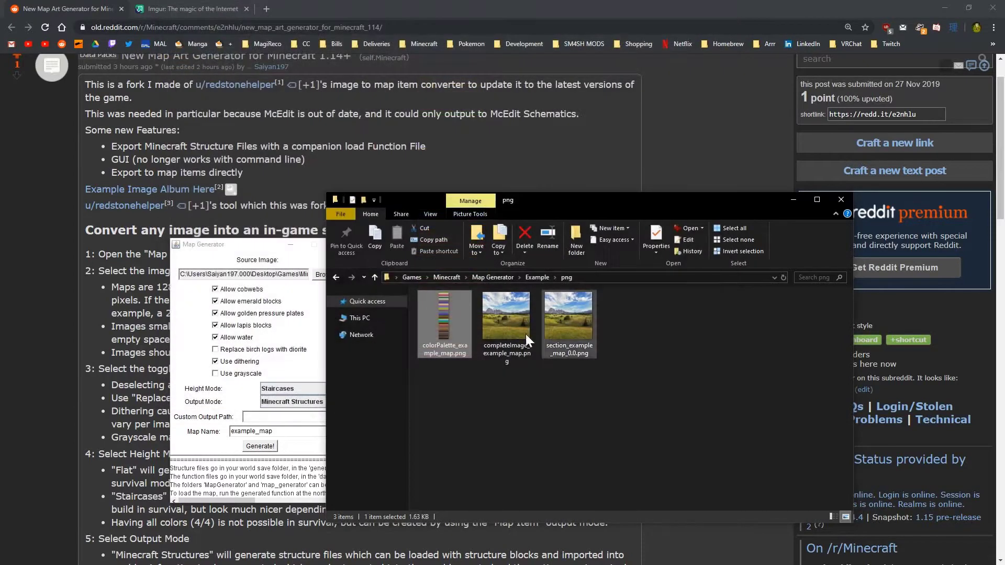
Step: Return to the Example folder and look through the generated NBT files in its structures folder
left_click(339, 278)
left_click(458, 320)
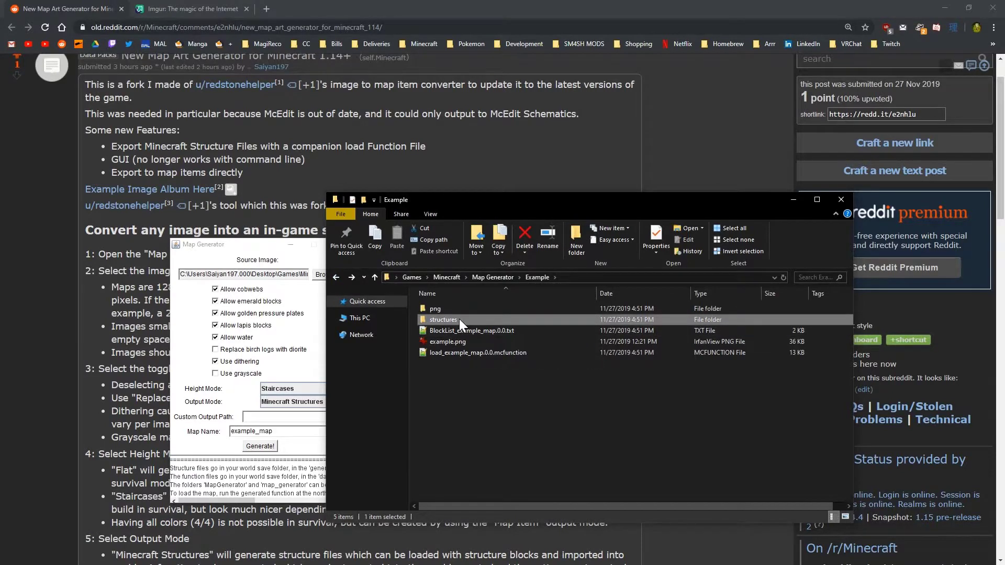
double_click(460, 318)
scroll(528, 384, "down", 5)
scroll(531, 388, "up", 5)
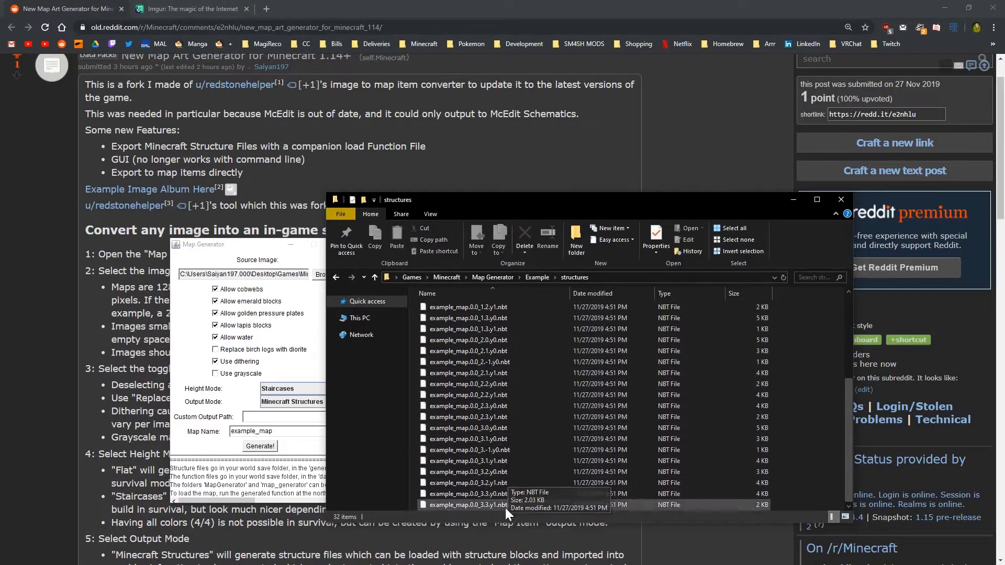
scroll(540, 366, "down", 4)
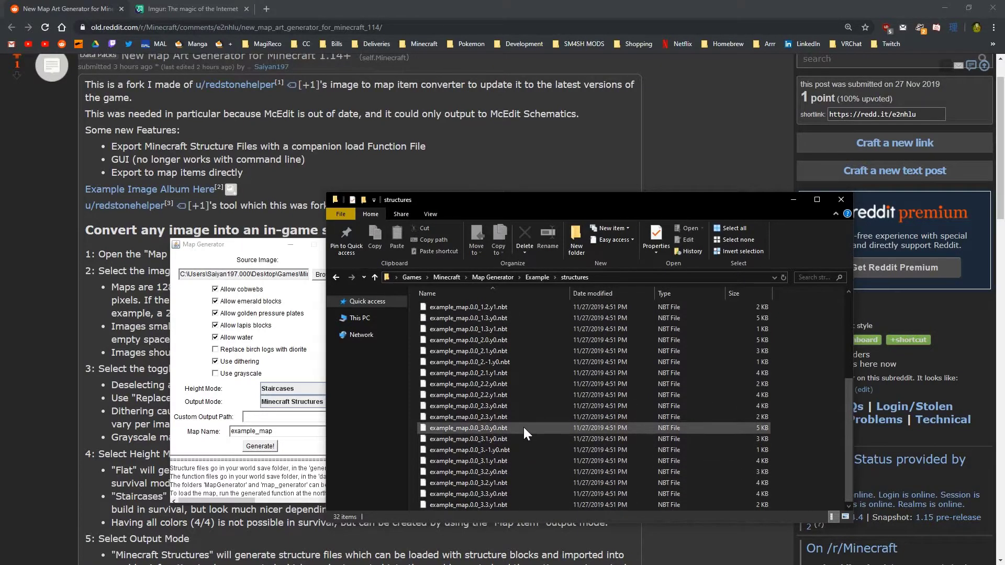
scroll(524, 427, "up", 5)
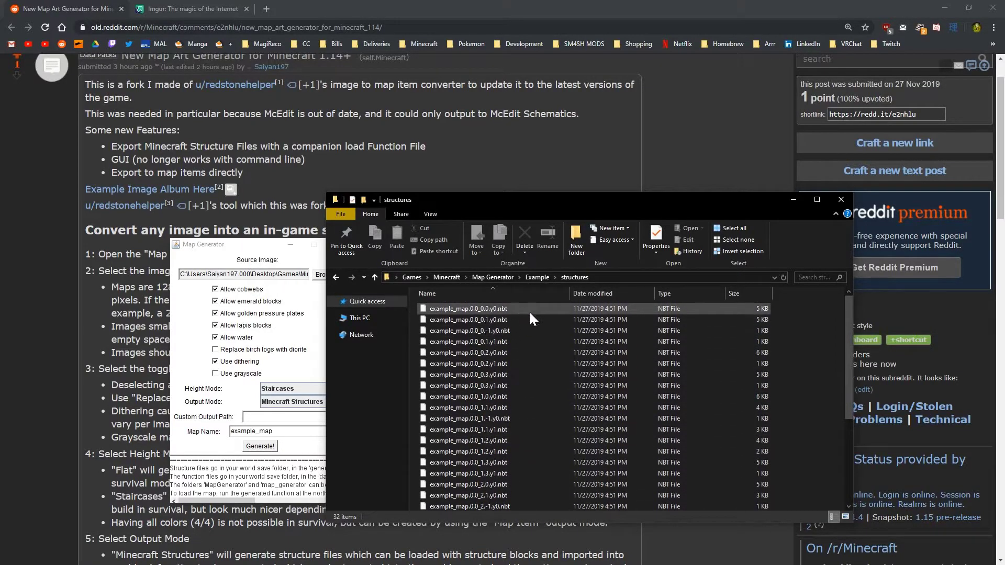
scroll(607, 345, "down", 5)
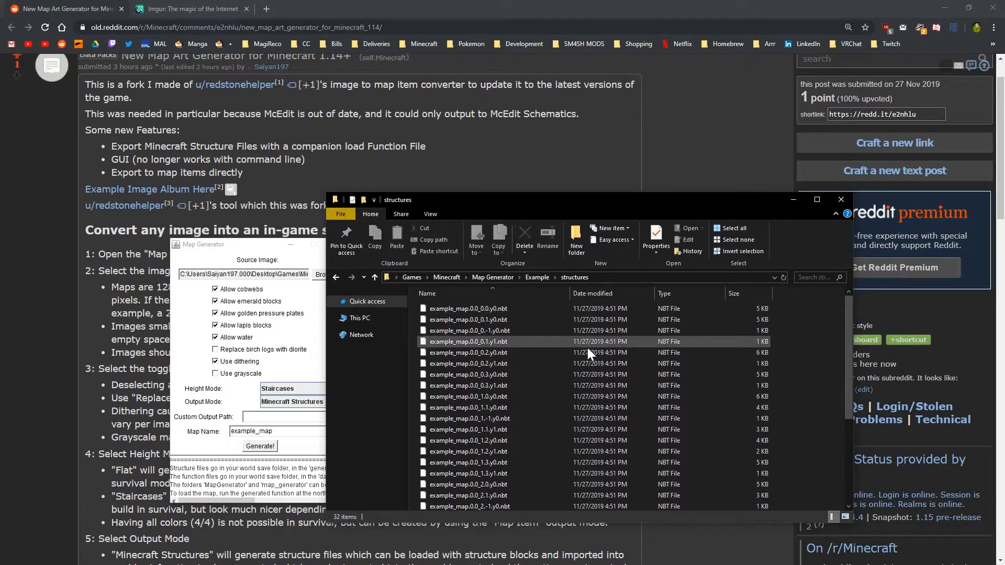
scroll(535, 398, "up", 5)
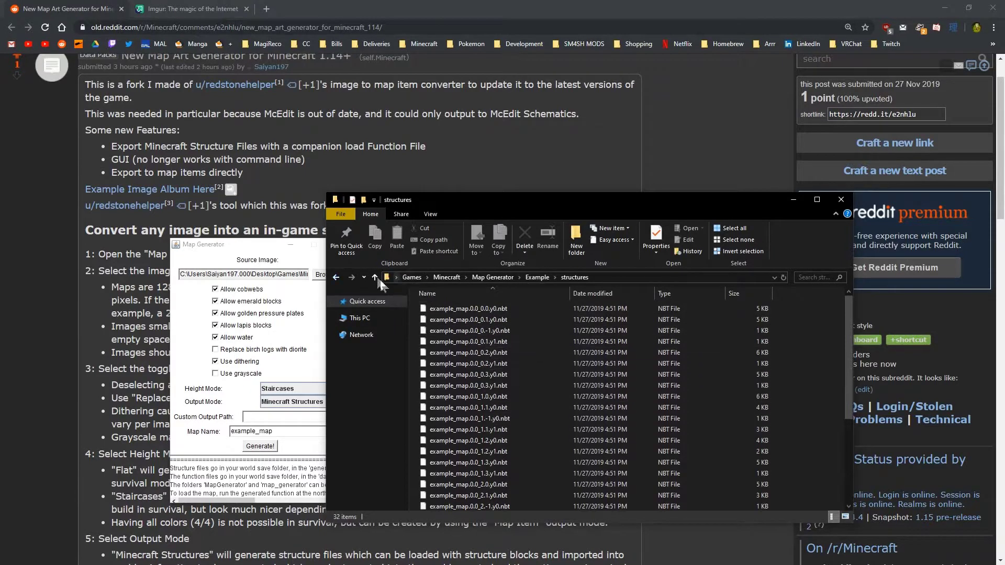
Step: Examine the fill commands and structure block names in load_example_map.0.0.mcfunction from the Example folder, then close the file
left_click(336, 278)
left_click(503, 353)
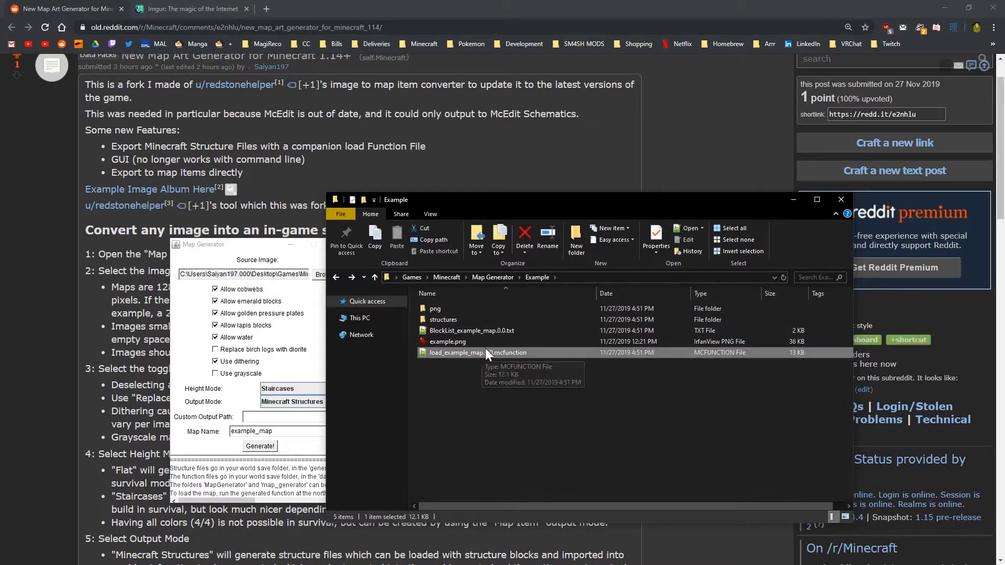
double_click(478, 353)
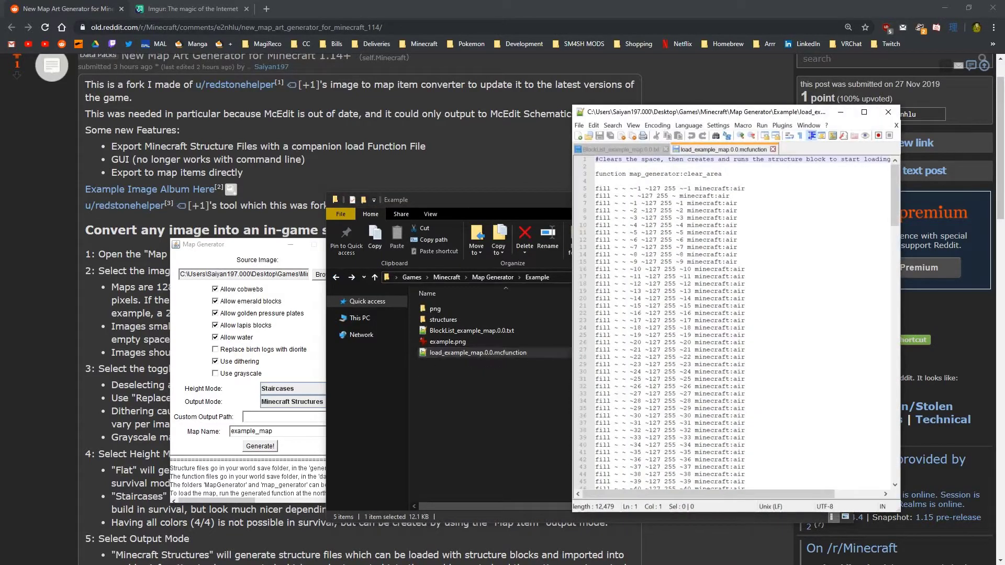
left_click_drag(730, 114, 486, 102)
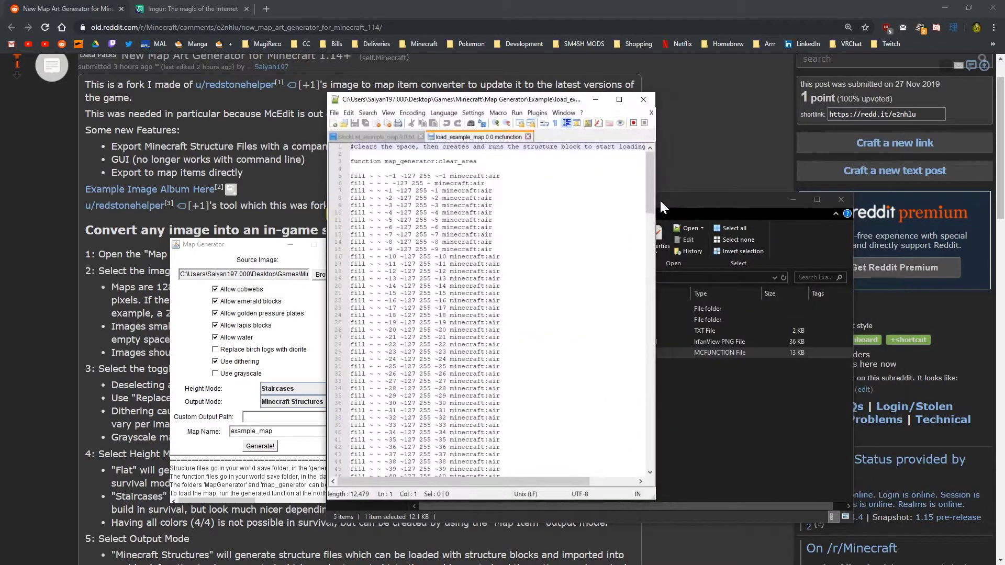
left_click_drag(656, 207, 784, 210)
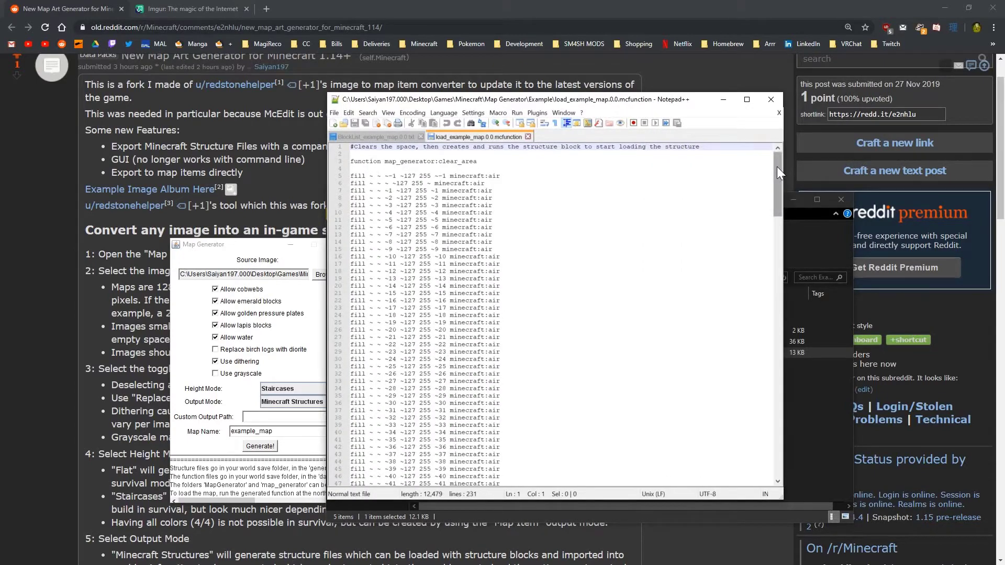
scroll(770, 175, "down", 4)
left_click_drag(759, 188, 766, 365)
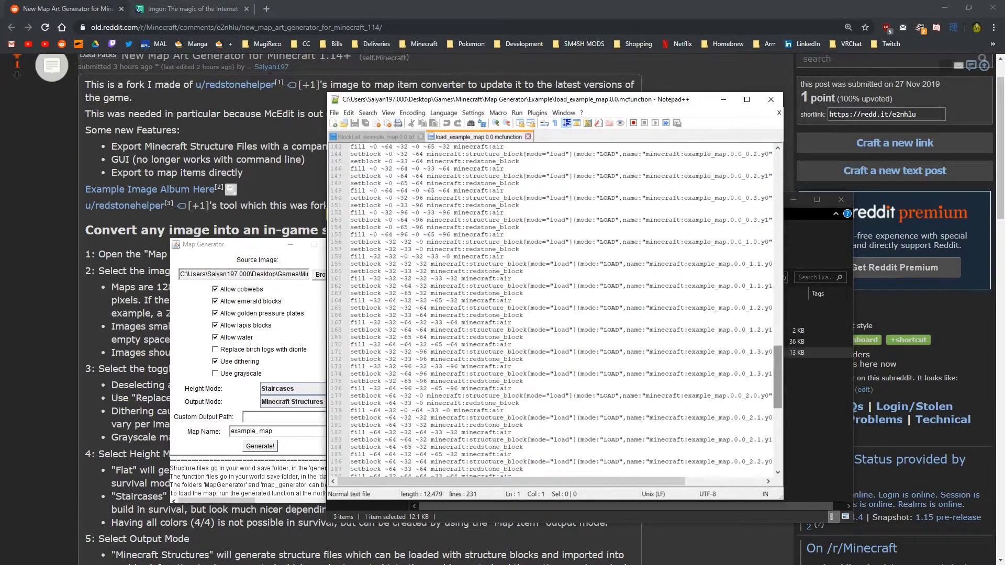
left_click_drag(565, 482, 625, 482)
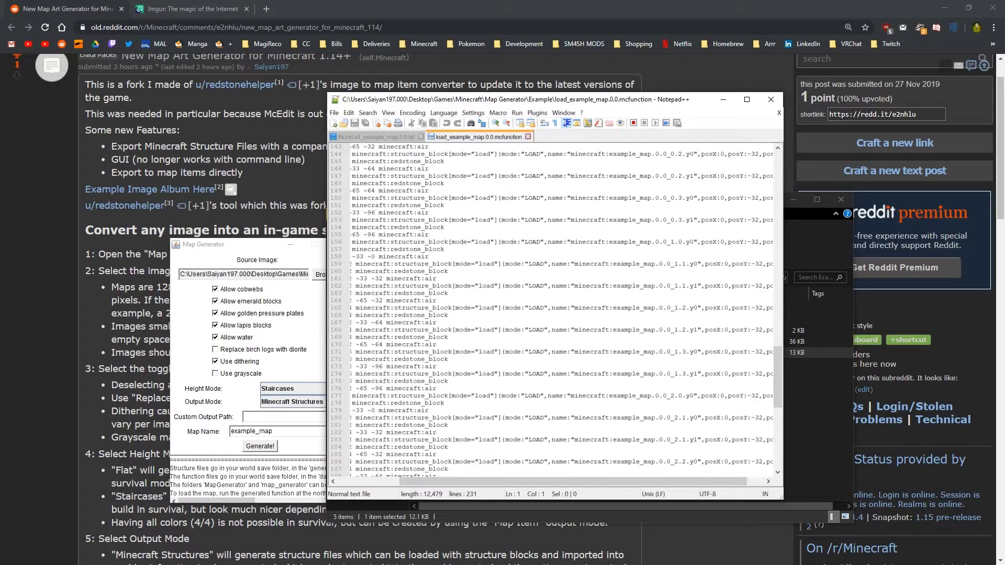
left_click_drag(611, 461, 664, 462)
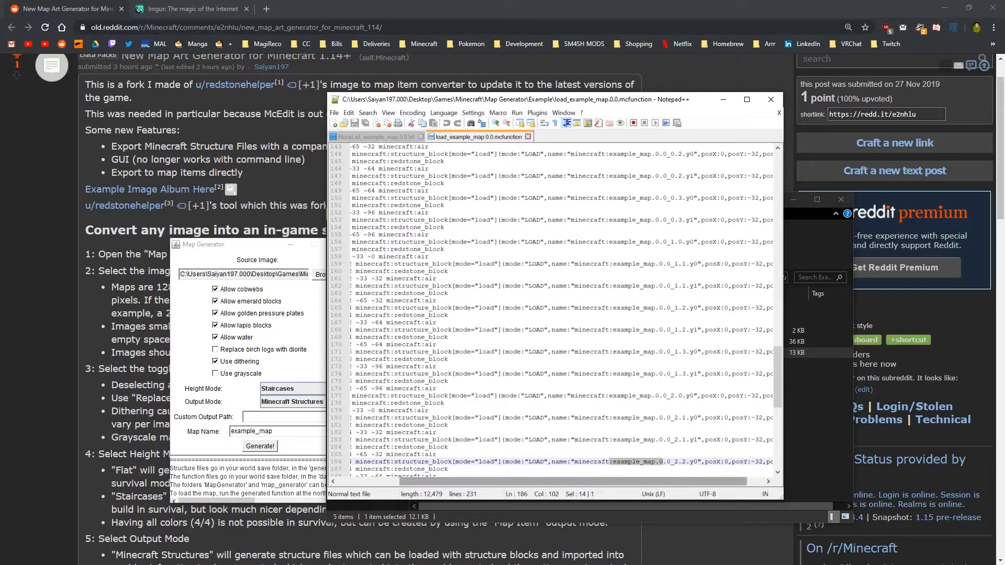
left_click(771, 99)
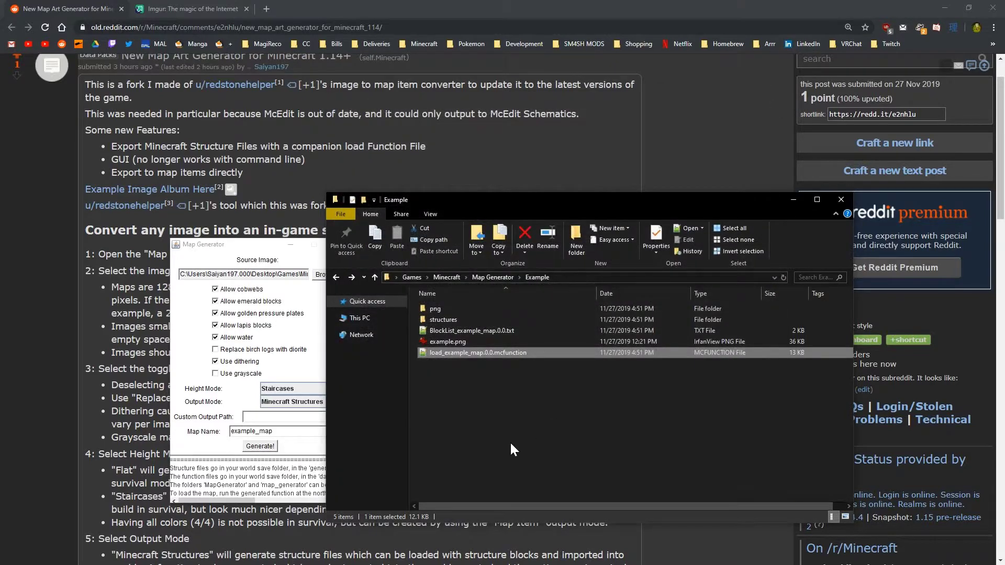
Step: Revisit the structures folder's NBT files and go back to the Example folder
left_click(510, 442)
double_click(463, 319)
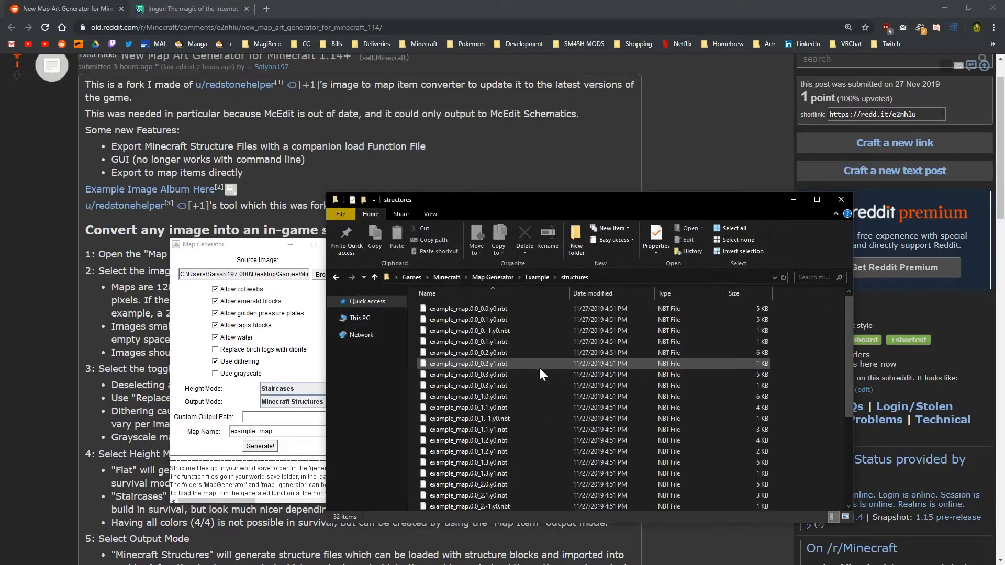
left_click(336, 277)
left_click(591, 448)
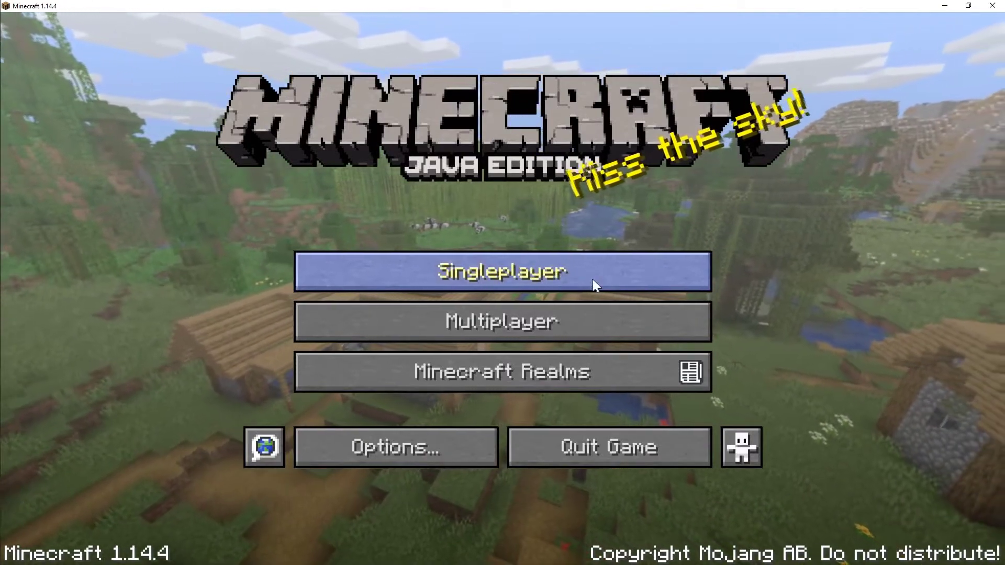
Step: In Minecraft, edit the singleplayer world New World and open its world folder
left_click(568, 275)
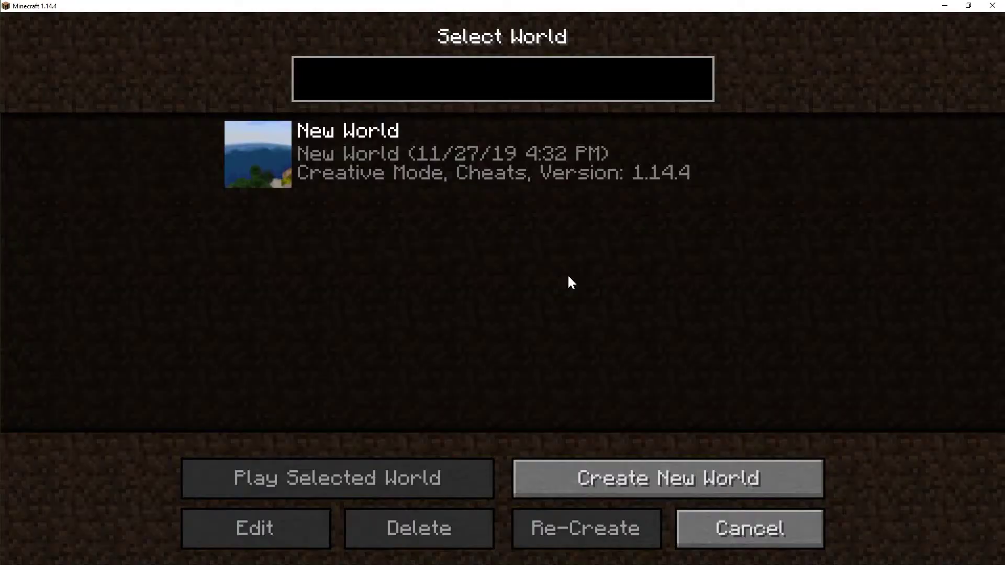
left_click(523, 153)
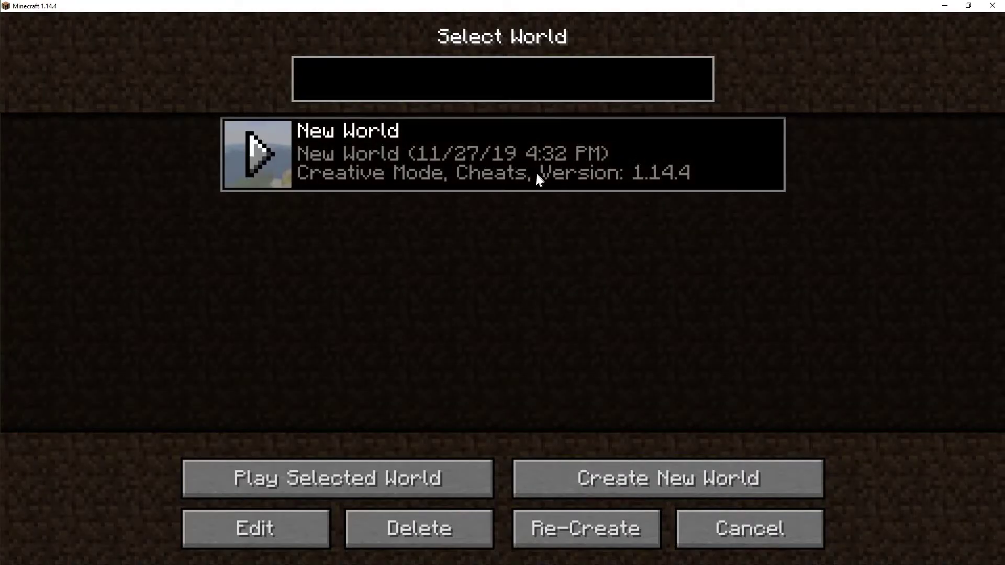
left_click(314, 534)
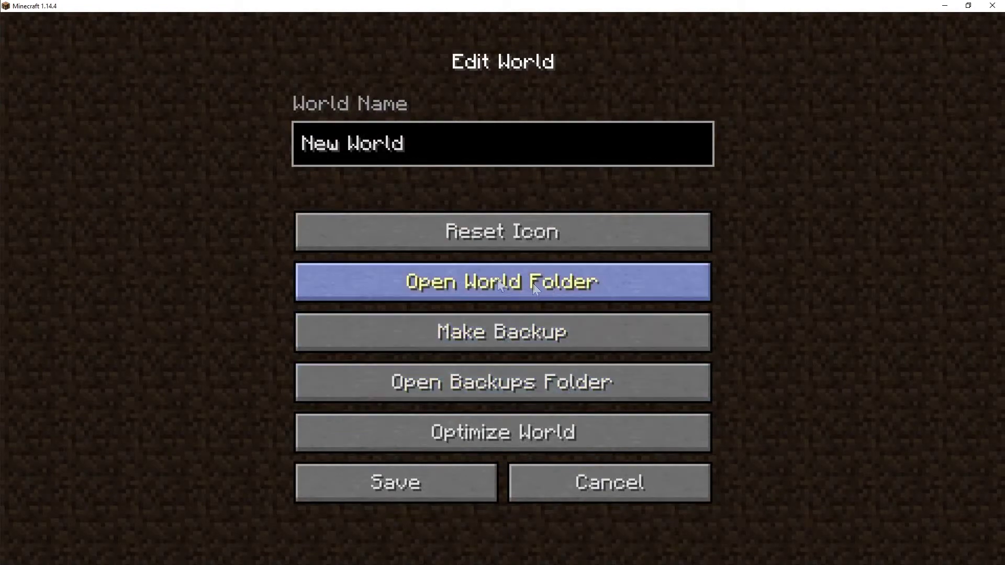
left_click(622, 291)
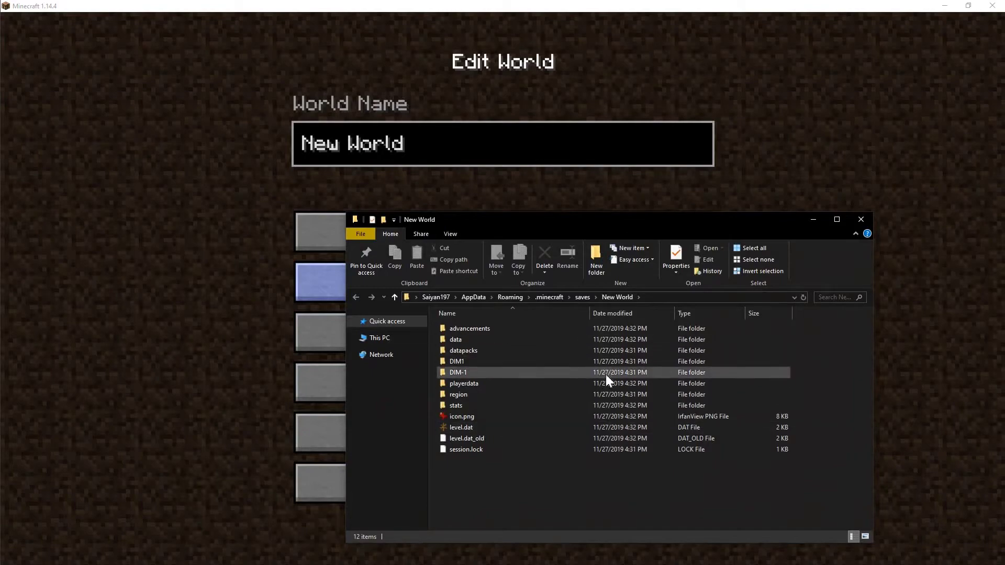
Step: Minimize Minecraft, place the New World and Example folder windows side by side, and select the Example folder's structures folder
left_click(941, 6)
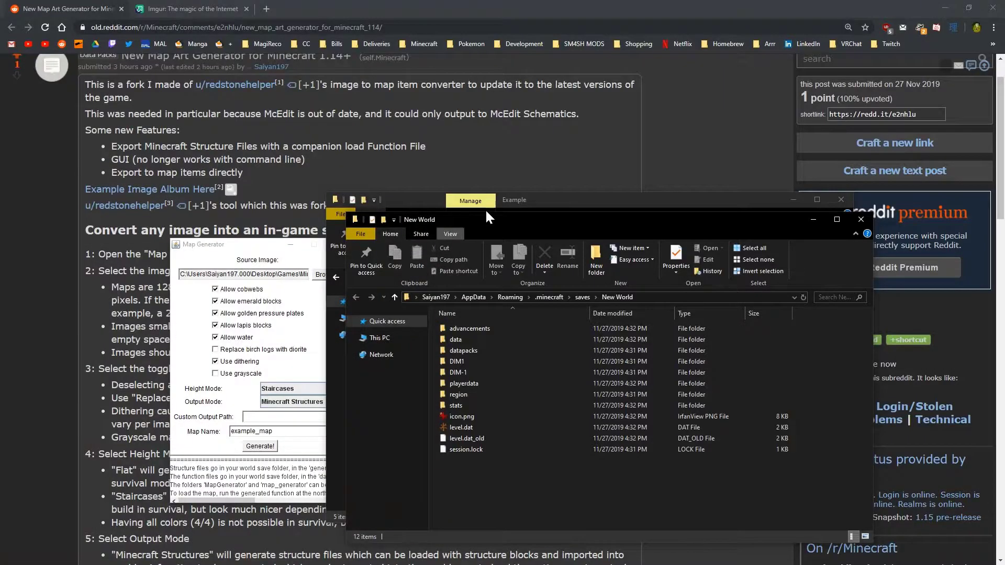
left_click_drag(505, 218, 170, 89)
left_click_drag(611, 199, 754, 214)
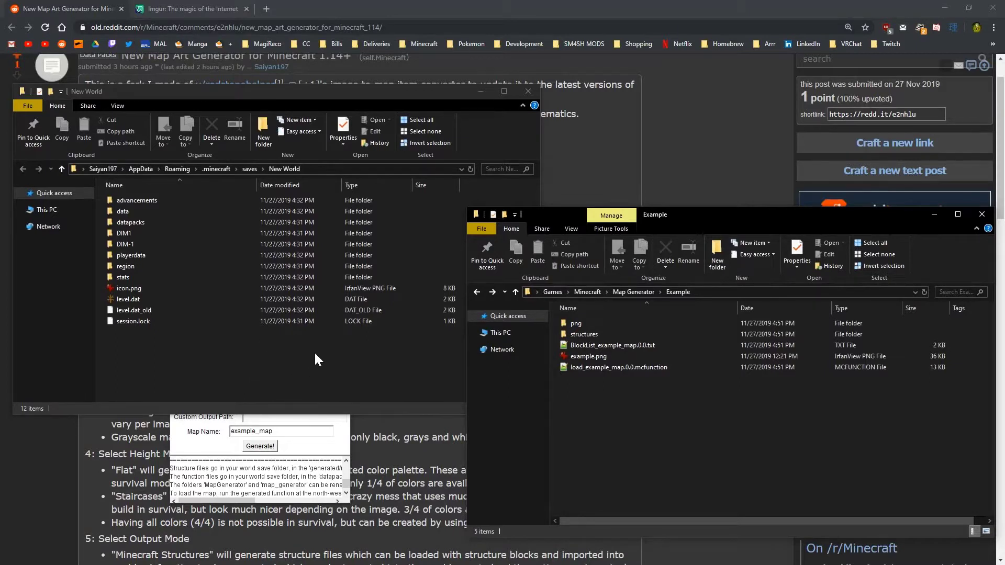
left_click(603, 337)
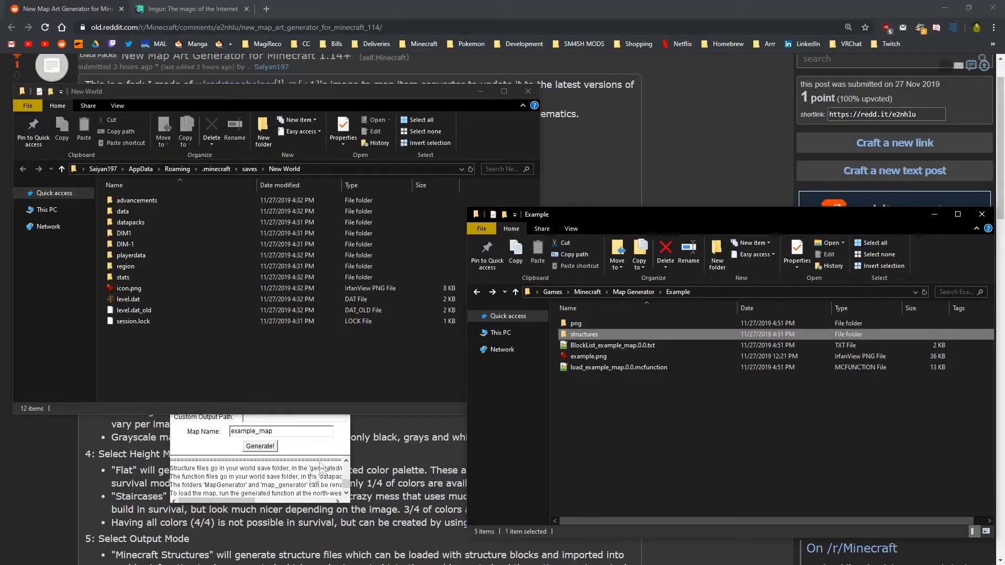
Step: Examine the guide's Importing Structures section in the browser and highlight the destination folder path for the function file
left_click(389, 457)
scroll(389, 444, "down", 10)
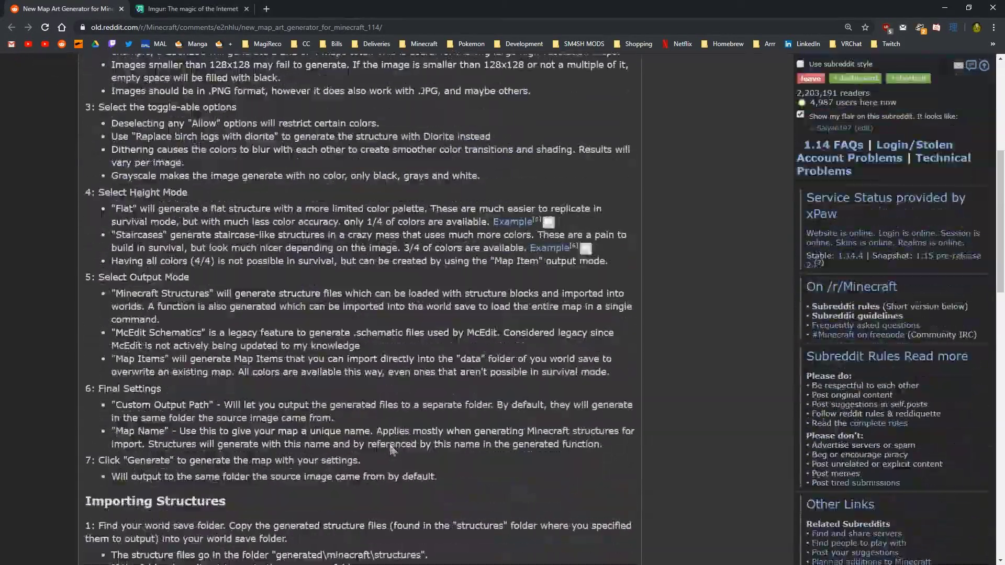
scroll(385, 392, "up", 11)
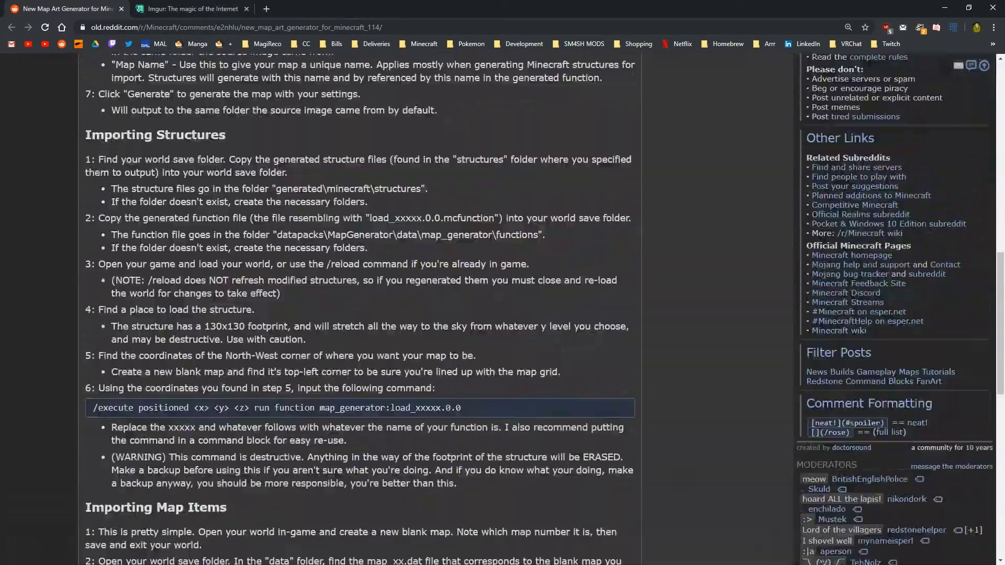
scroll(361, 314, "up", 2)
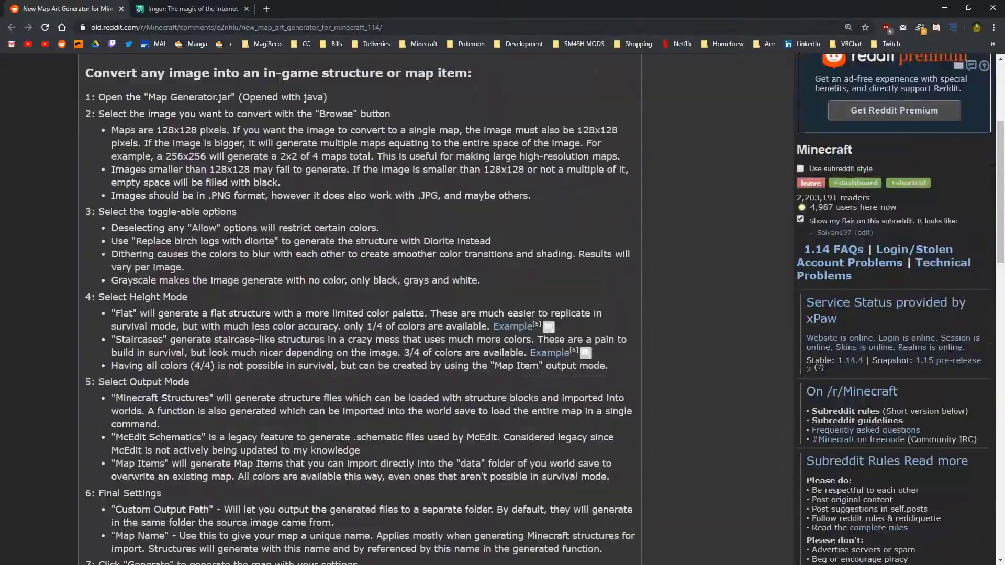
scroll(367, 332, "down", 2)
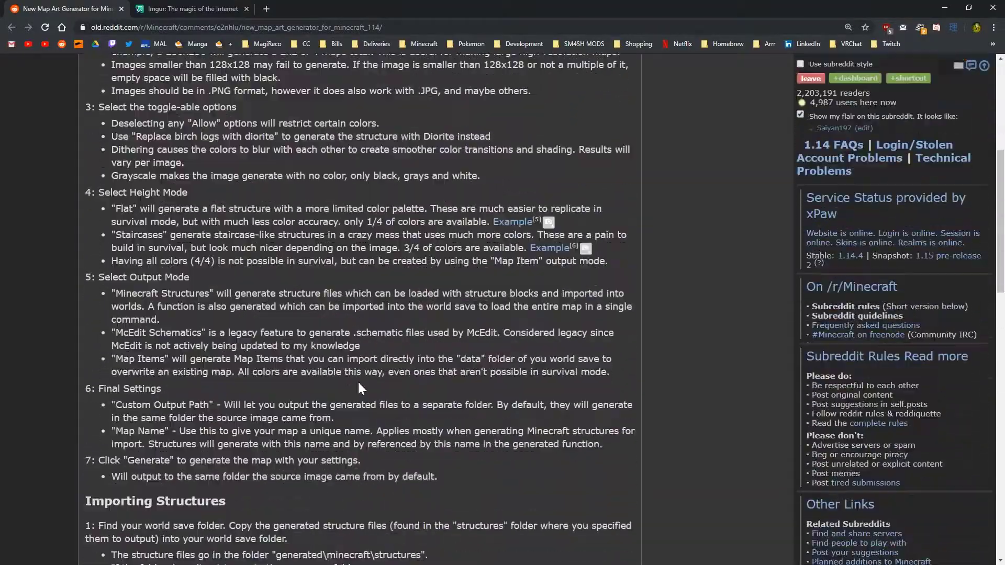
scroll(358, 381, "up", 3)
scroll(329, 341, "down", 5)
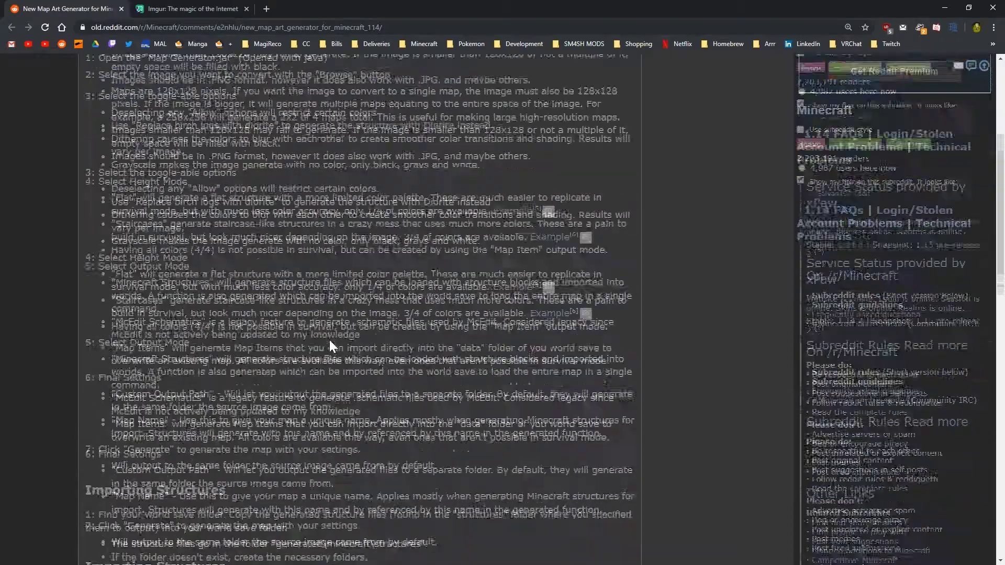
scroll(310, 361, "down", 3)
scroll(351, 296, "up", 1)
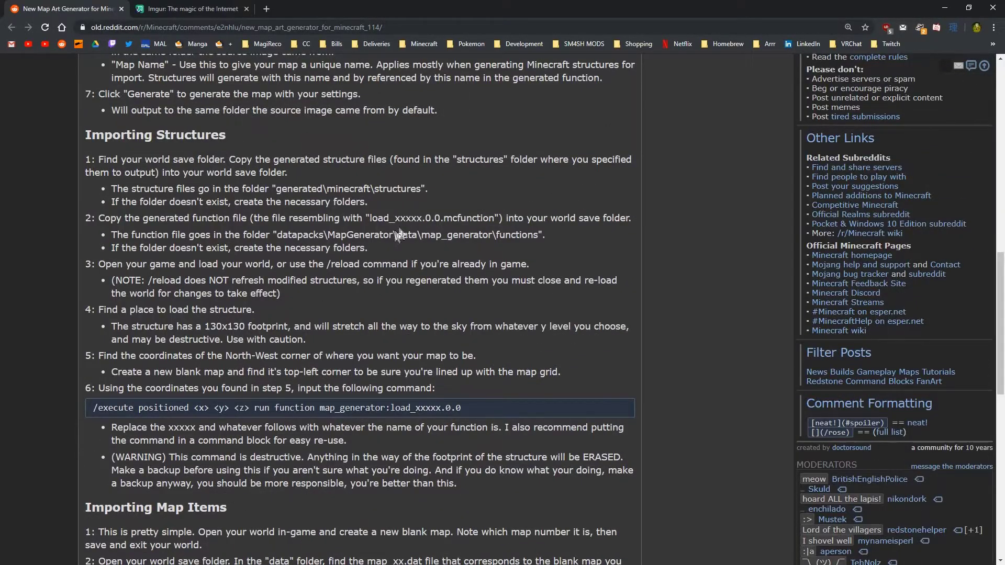
left_click_drag(276, 234, 538, 234)
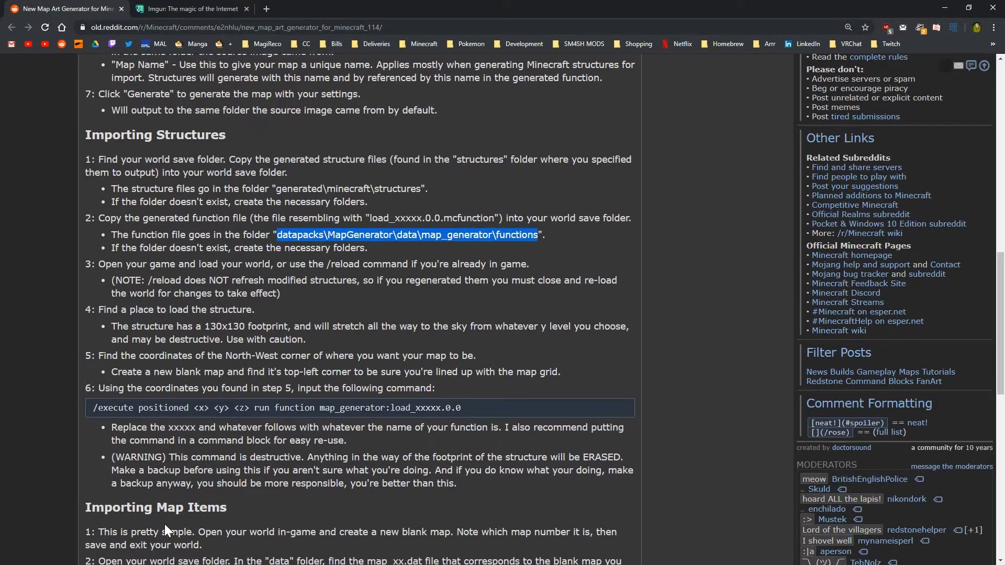
Step: Bring back the New World folder window and place it beside the import instructions so the folder paths stay readable
key("alt+Tab")
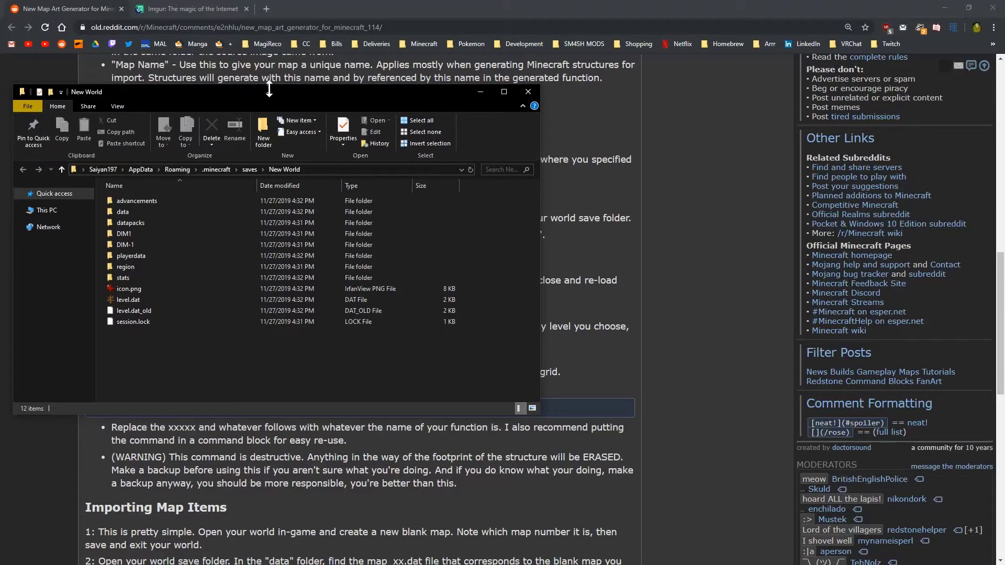
left_click_drag(301, 93, 731, 99)
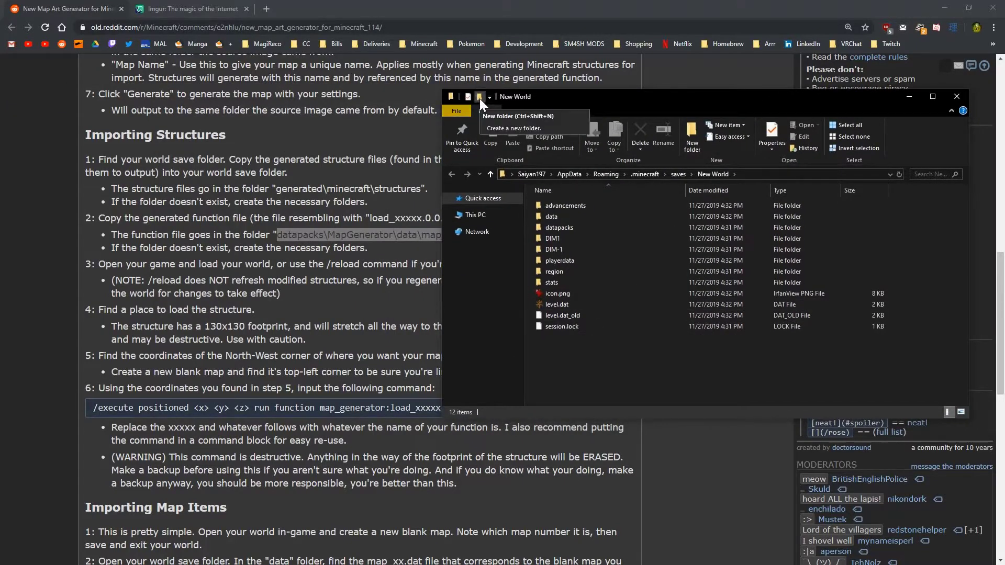
left_click_drag(618, 92, 645, 255)
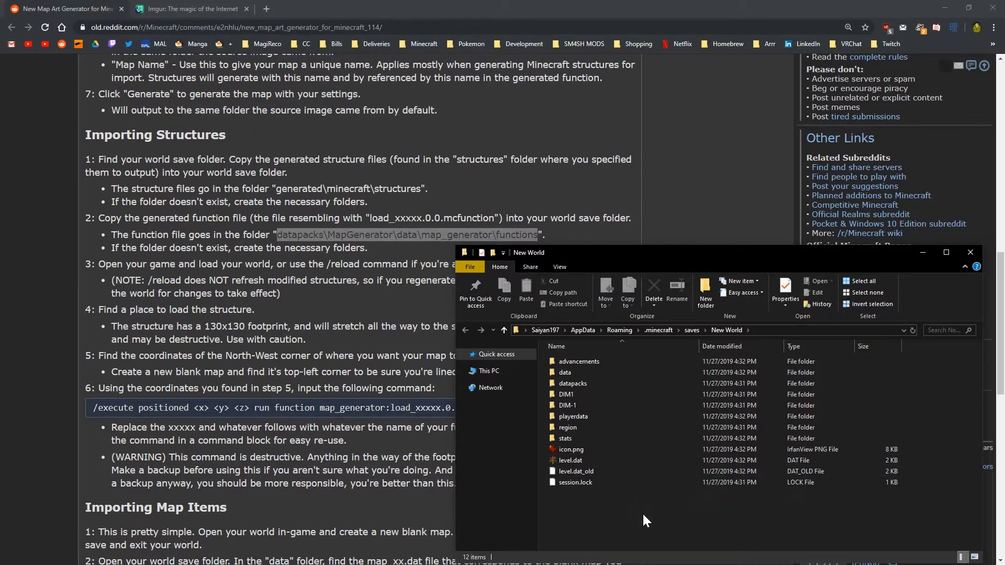
Step: Highlight the structure files' destination path "generated\minecraft\structures" in the import instructions
left_click(369, 202)
left_click_drag(277, 190, 421, 189)
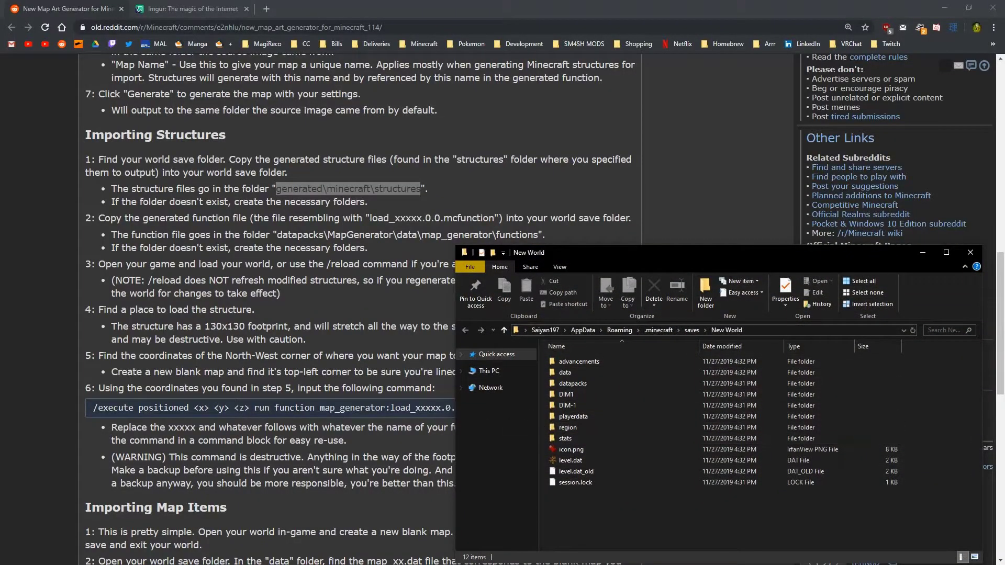
left_click(370, 203)
left_click_drag(276, 188, 428, 189)
key("shift+Left")
key("shift+Left")
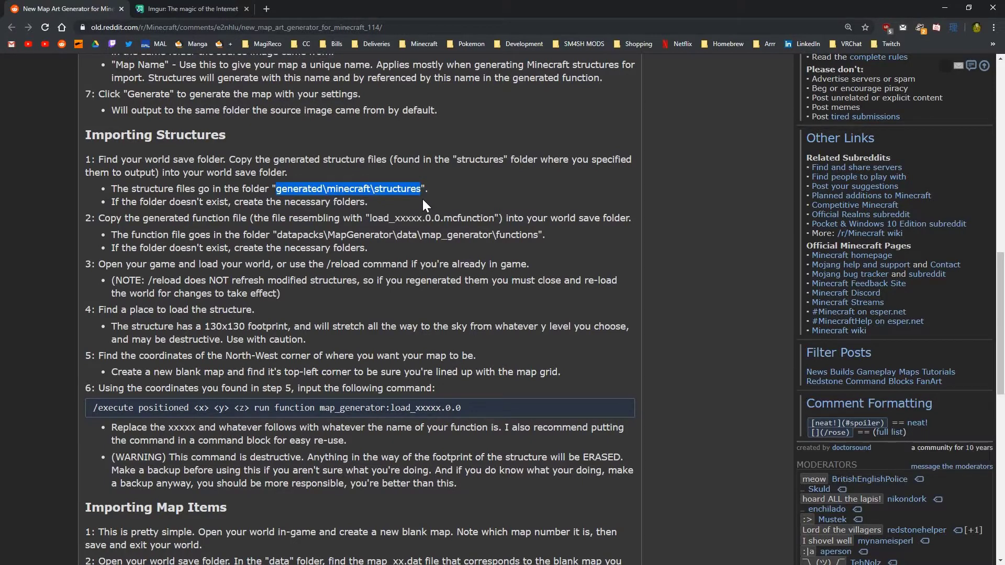
Step: Return to the New World save folder, create a folder named "generated" in it, and open that folder
key("alt+Tab")
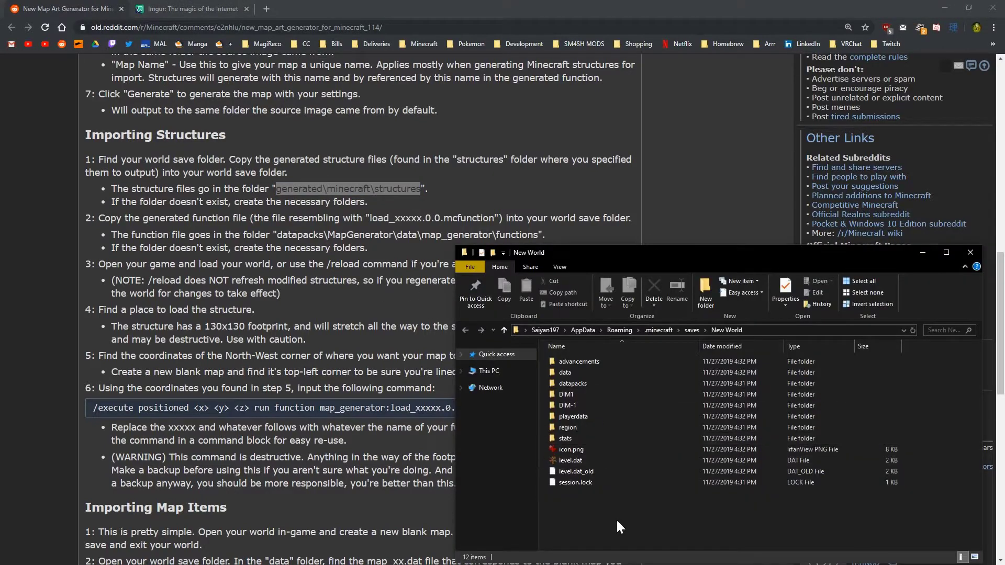
left_click(492, 254)
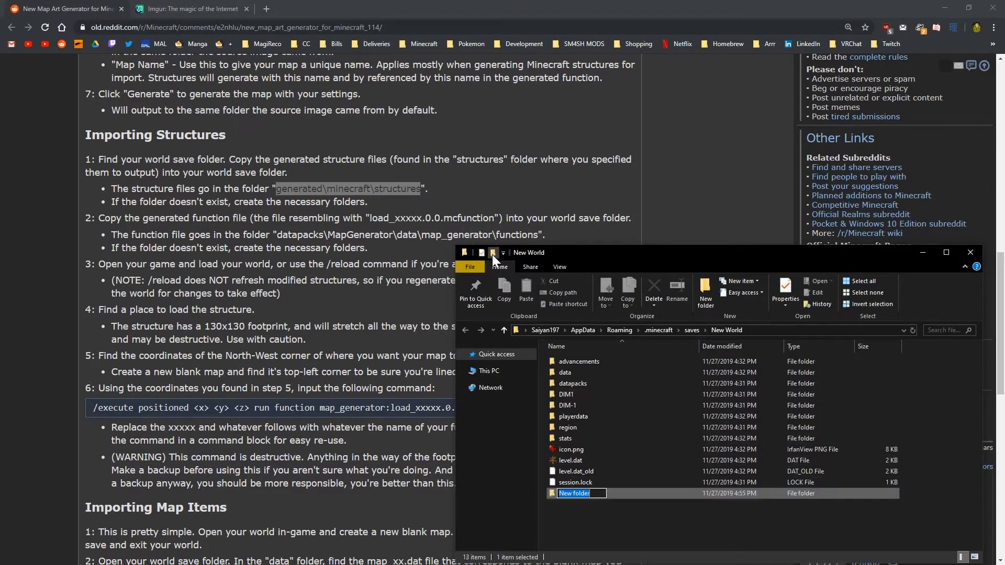
type("generated")
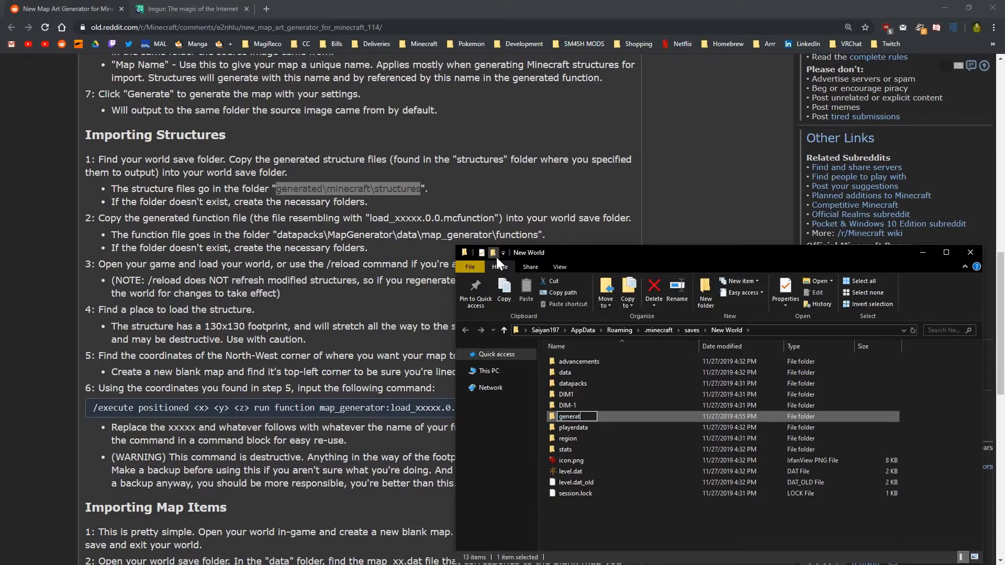
key("Return")
key("Return")
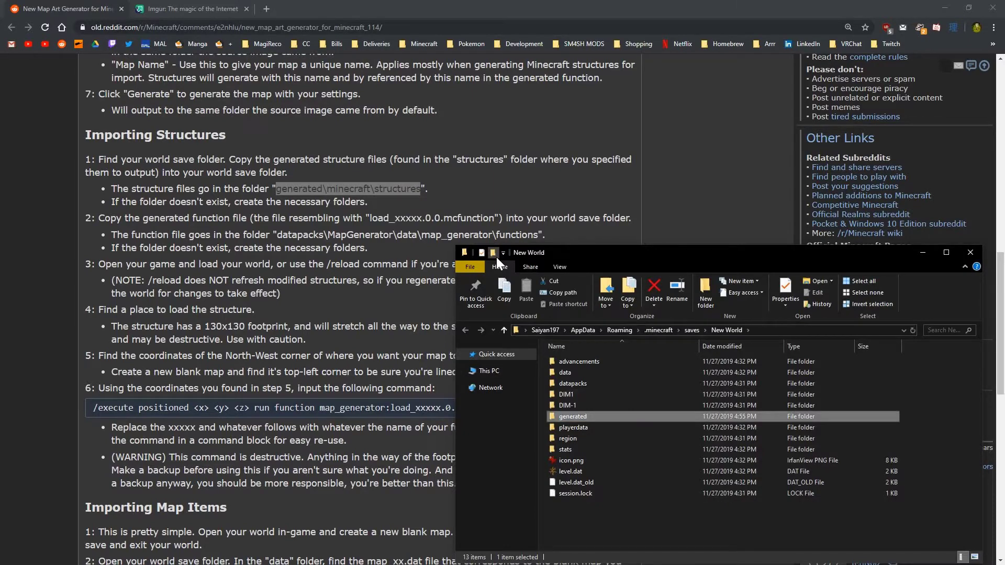
Step: Create a folder named "minecraft" inside the generated folder and open it
left_click(492, 253)
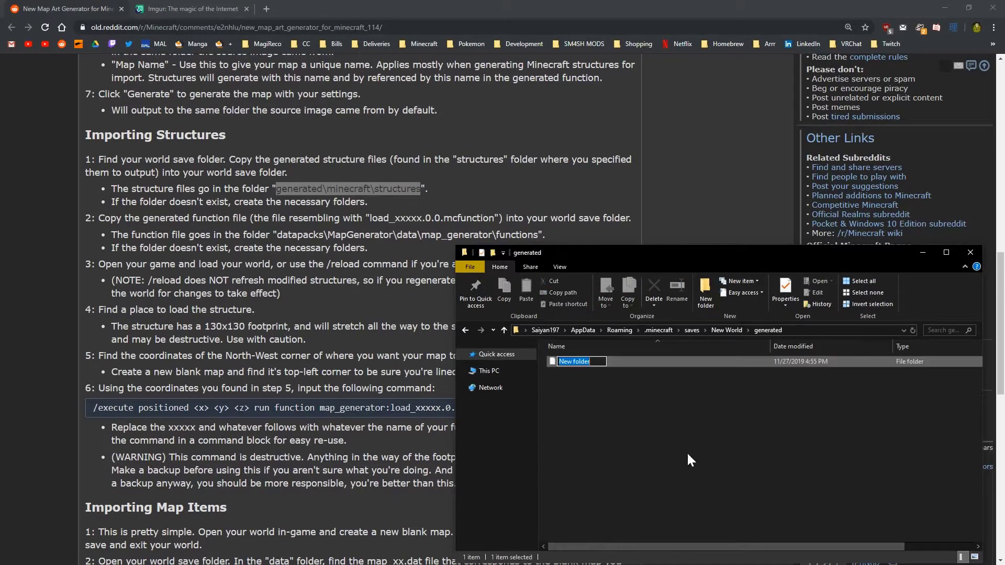
type("minecraft")
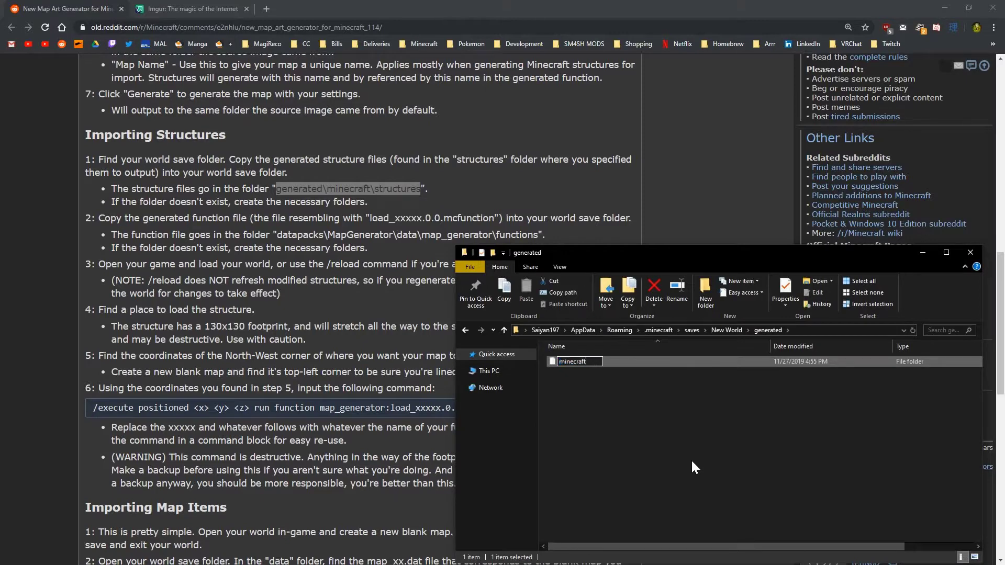
key("Return")
key("Return")
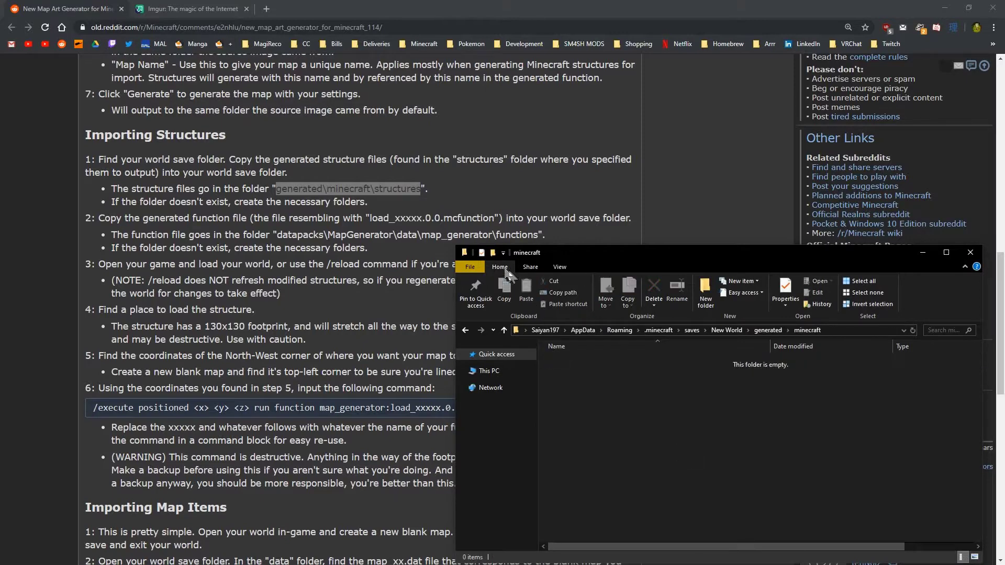
Step: Create a folder named "structures" inside the minecraft folder and open it
left_click(492, 253)
type("structures")
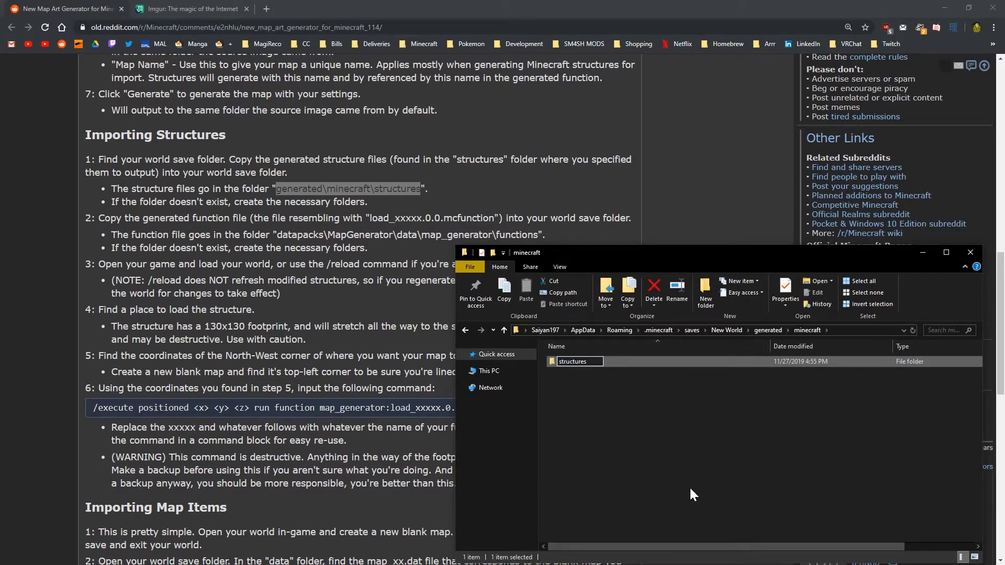
key("Return")
key("Return")
Step: Open the structures folder in the Example folder and copy all of its NBT files
left_click_drag(668, 262, 579, 223)
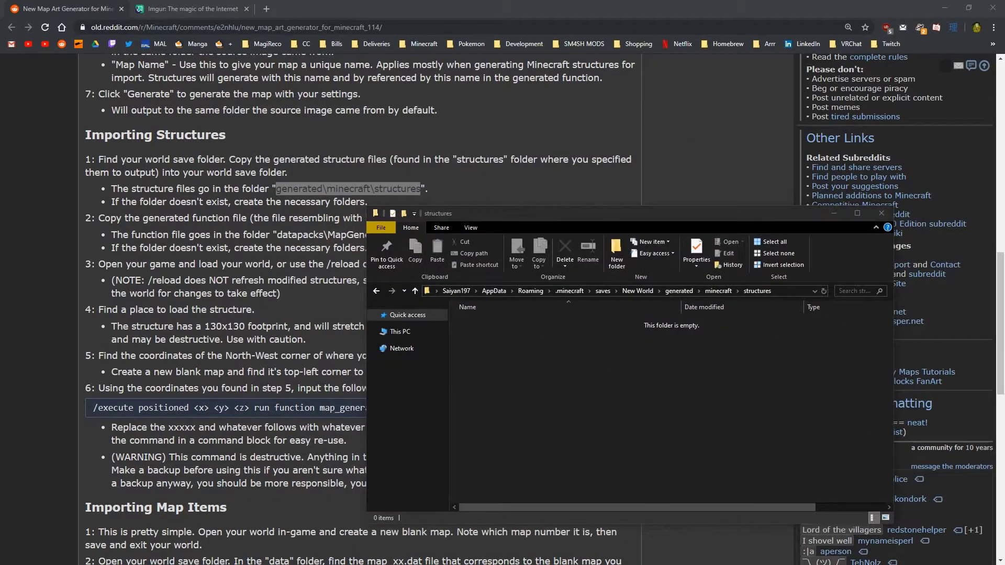
key("alt+Tab")
left_click(588, 334)
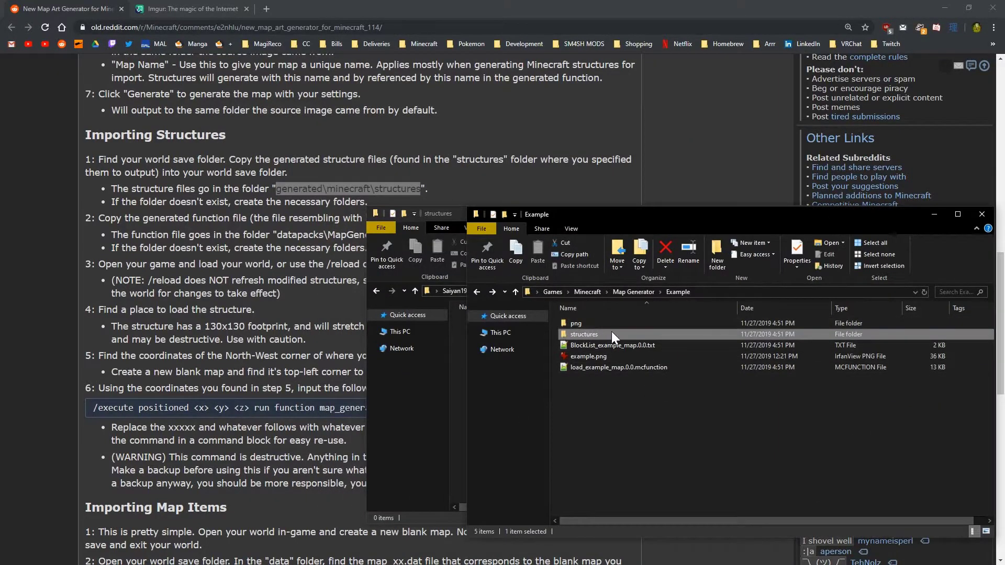
left_click_drag(629, 216, 636, 69)
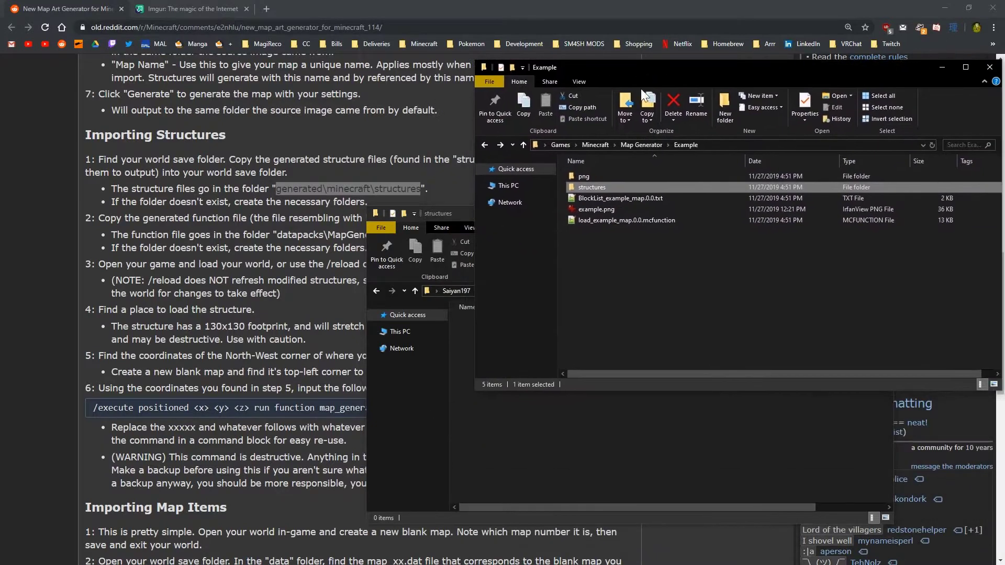
double_click(620, 186)
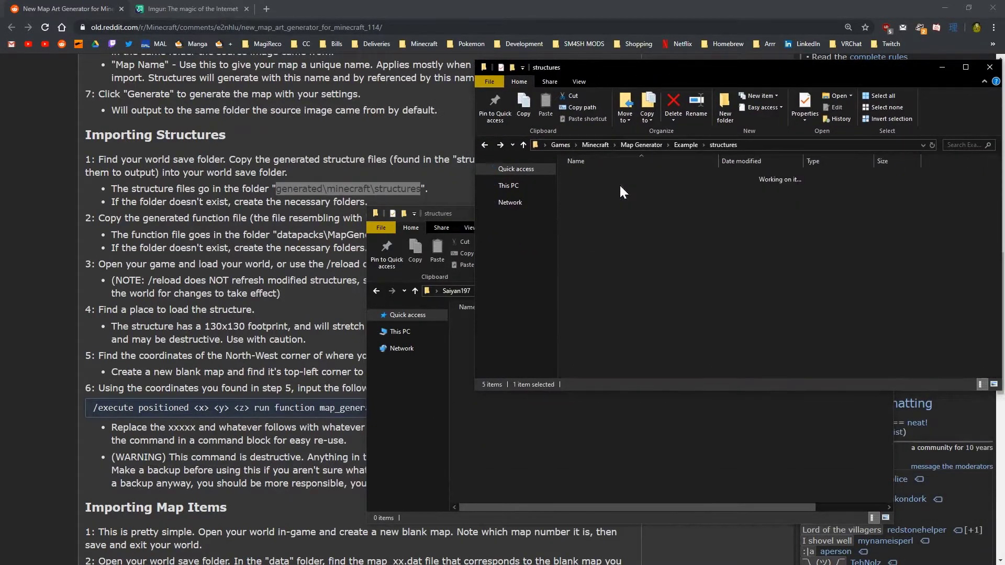
left_click_drag(926, 176, 681, 445)
right_click(671, 275)
left_click(715, 411)
Step: Paste the copied NBT files into the New World save's generated\minecraft\structures folder and look through them
left_click(615, 440)
right_click(565, 403)
left_click(608, 292)
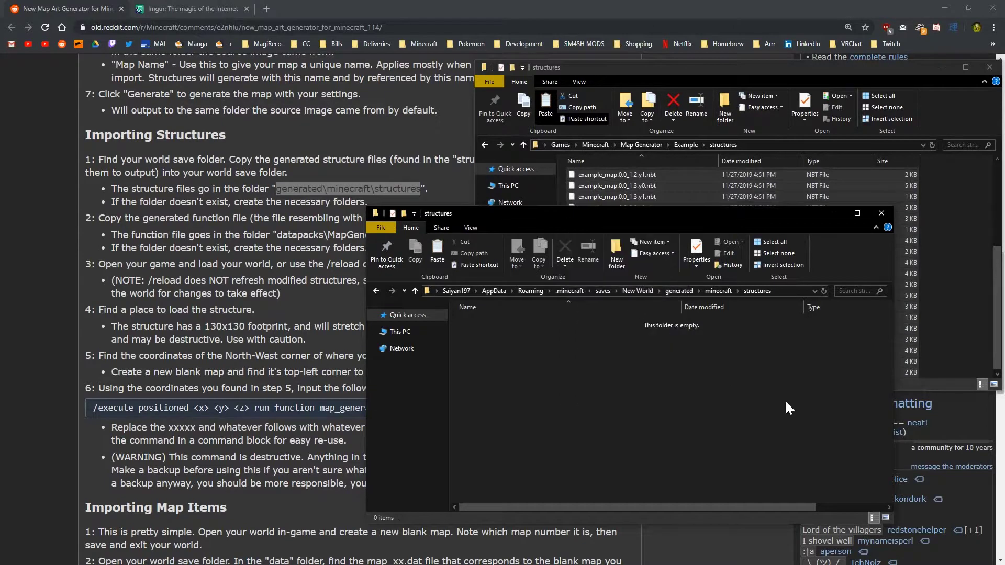
left_click(456, 376)
scroll(746, 399, "up", 2)
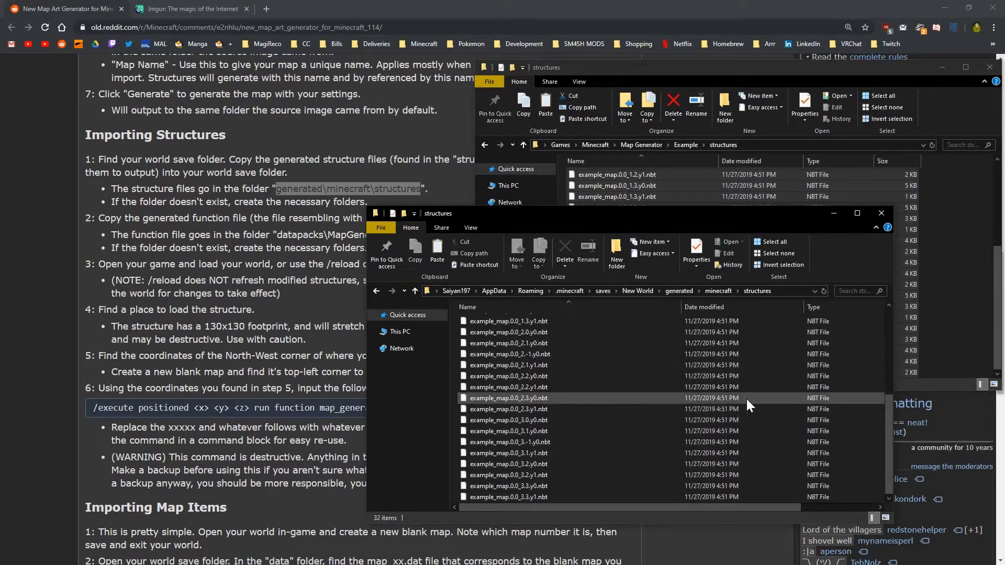
Step: Go back to the New World folder and arrange both folder windows side by side, clear of the function file's path instructions
left_click(650, 291)
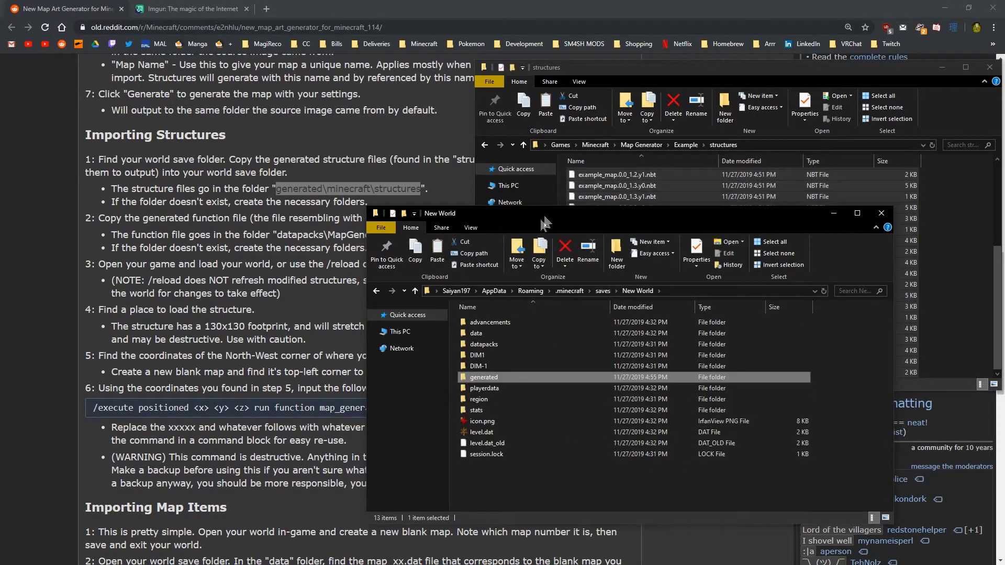
left_click_drag(535, 215, 198, 265)
left_click_drag(715, 76, 770, 253)
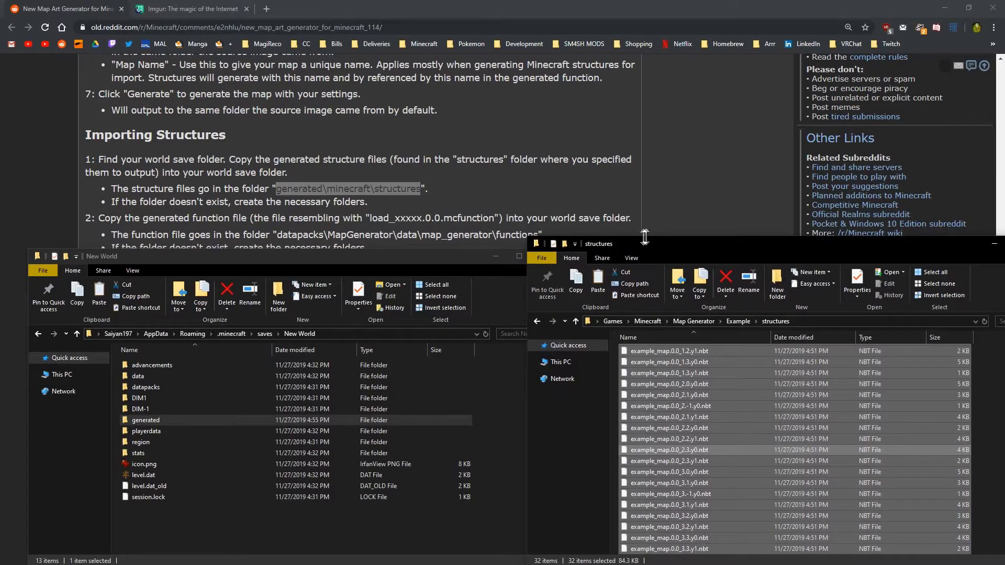
left_click_drag(645, 237, 656, 267)
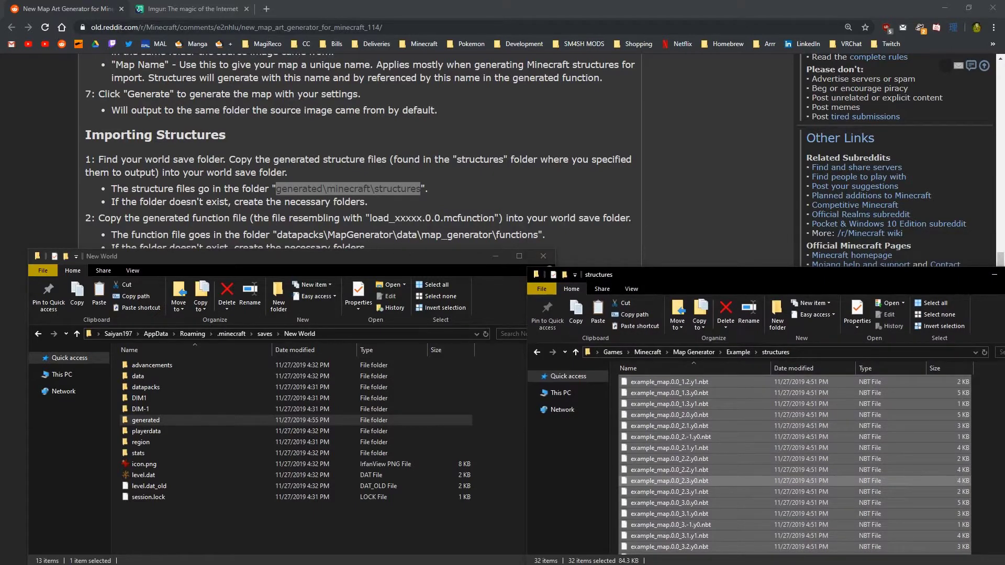
left_click(292, 529)
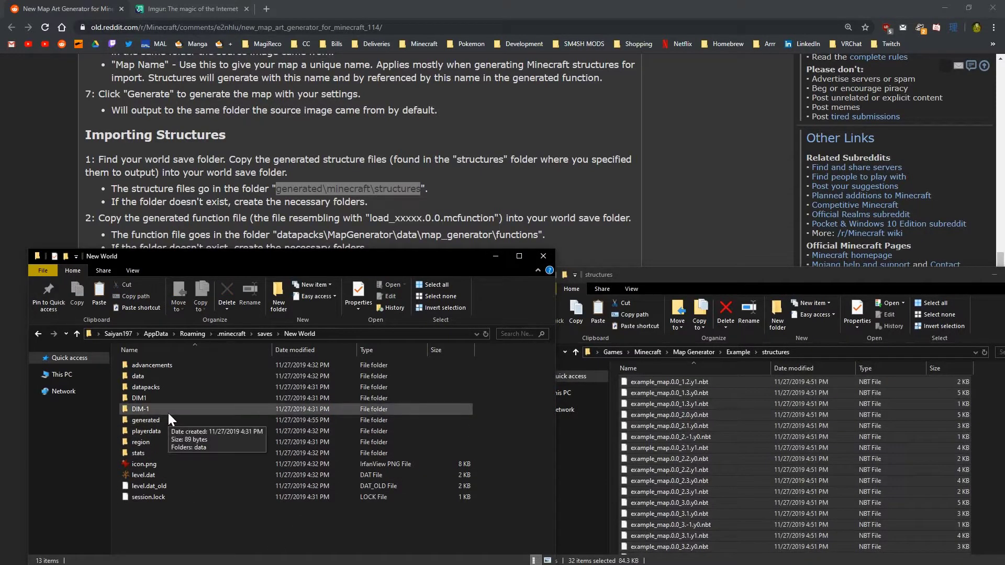
Step: Create a folder named "MapGenerator" inside the New World save's datapacks folder and open it
double_click(152, 386)
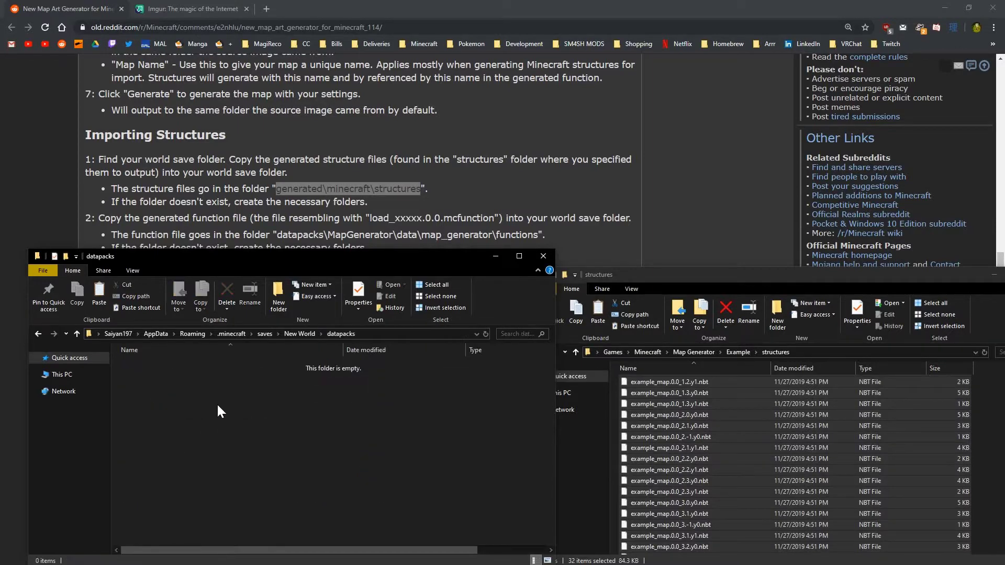
left_click(66, 256)
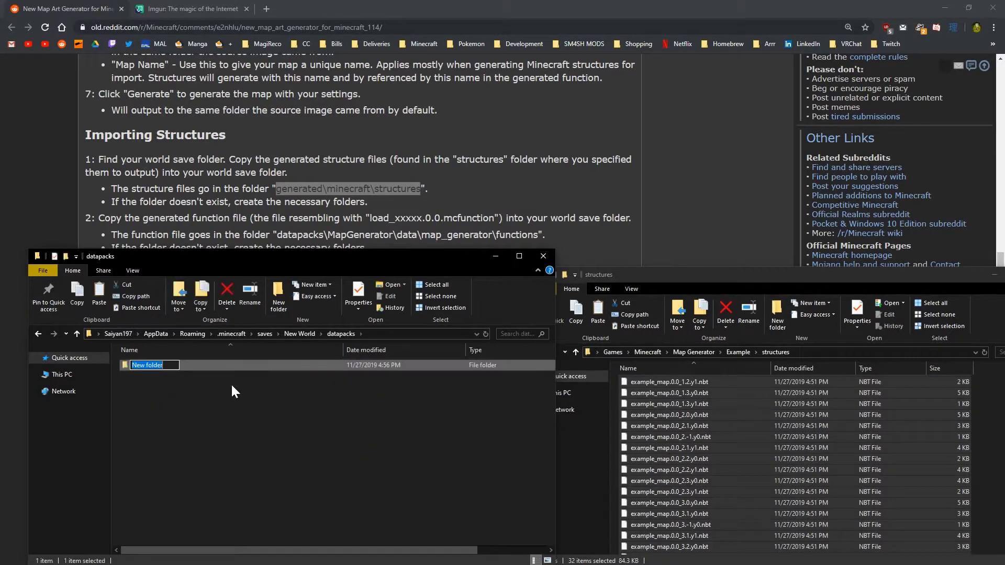
type("MapGenerator")
key("Return")
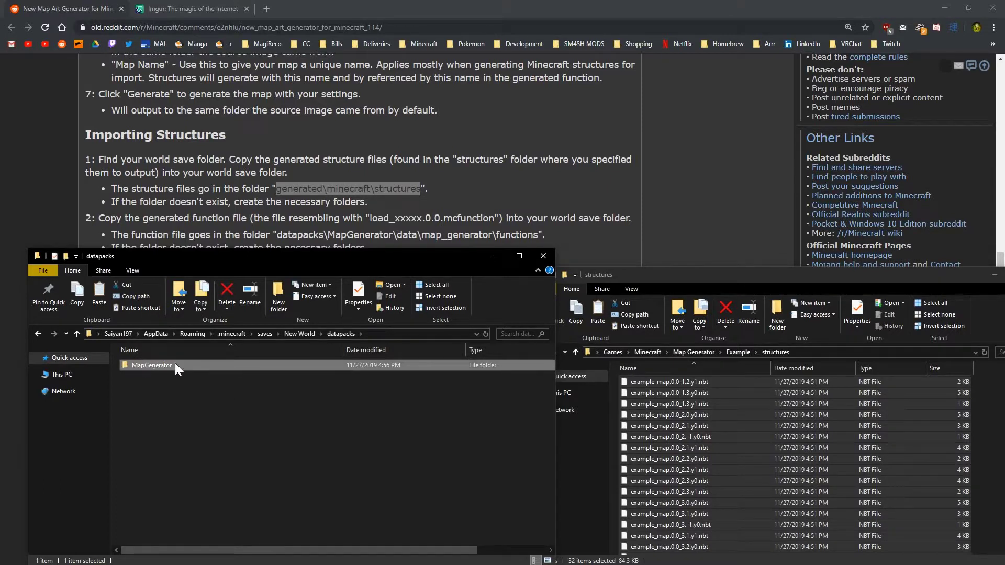
double_click(157, 365)
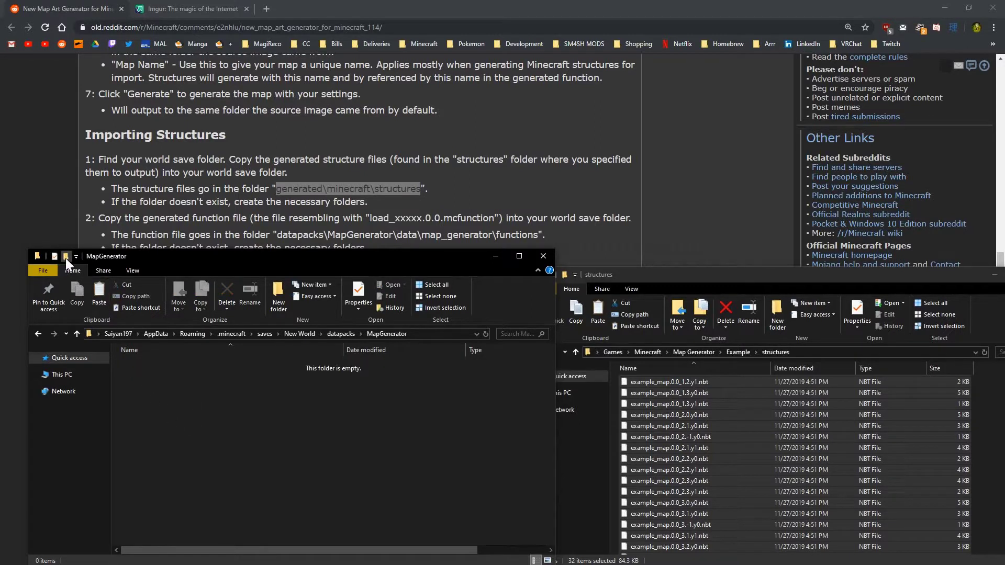
Step: Create a folder named "data" inside the MapGenerator folder and open it
key("ctrl+shift+n")
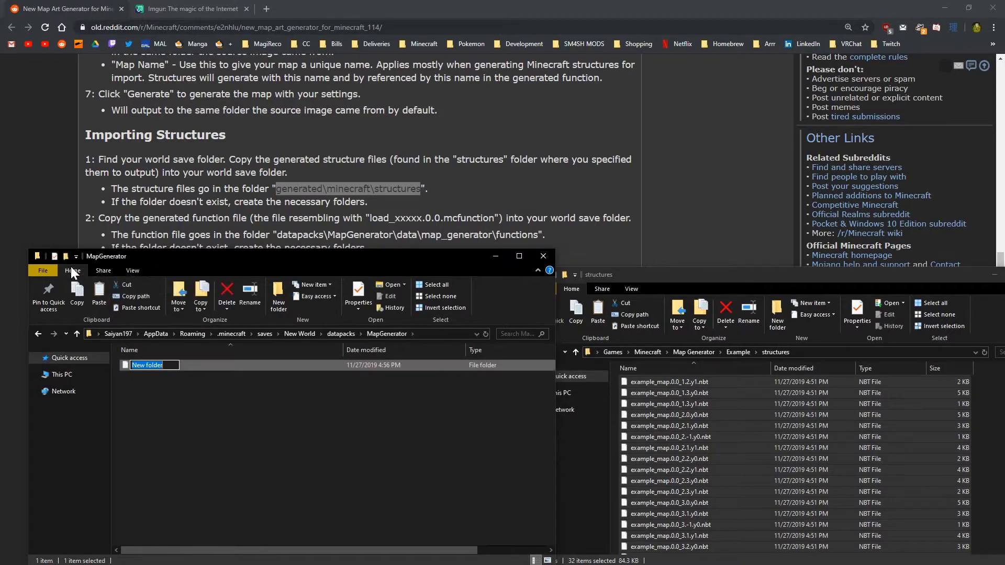
type("data")
key("Return")
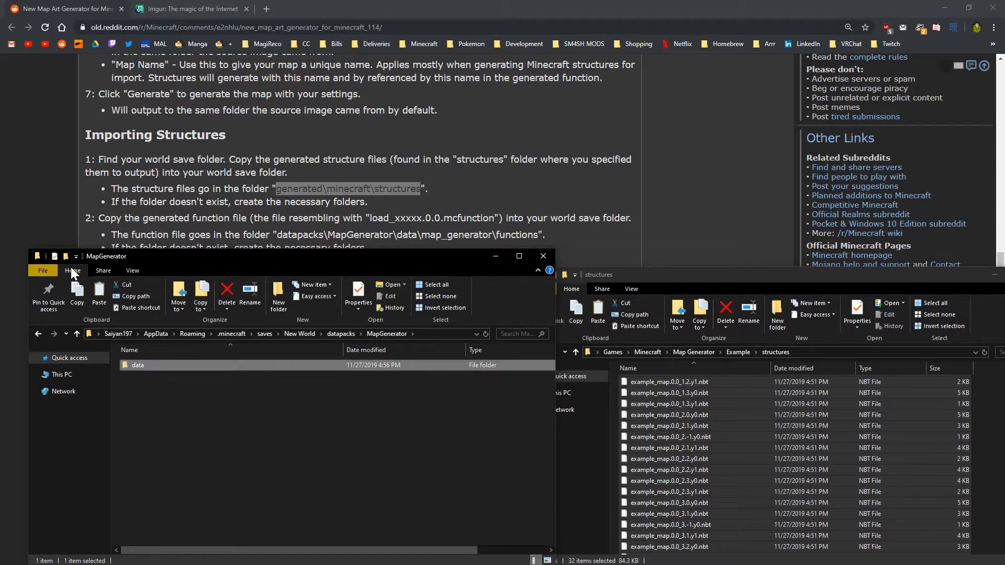
key("Return")
Step: Create a folder named "map_generator" inside the data folder and open it
key("ctrl+shift+n")
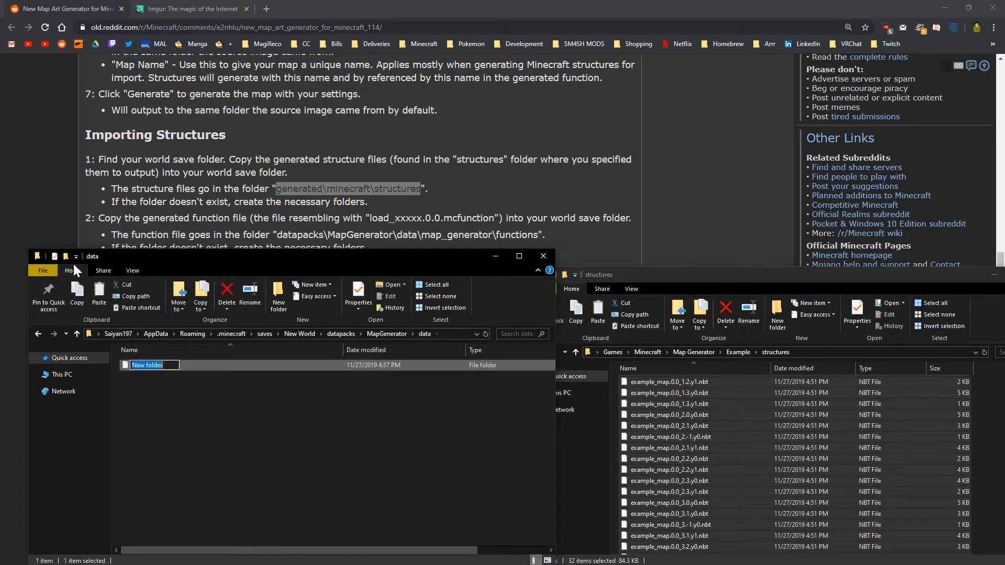
type("map_generator")
key("Return")
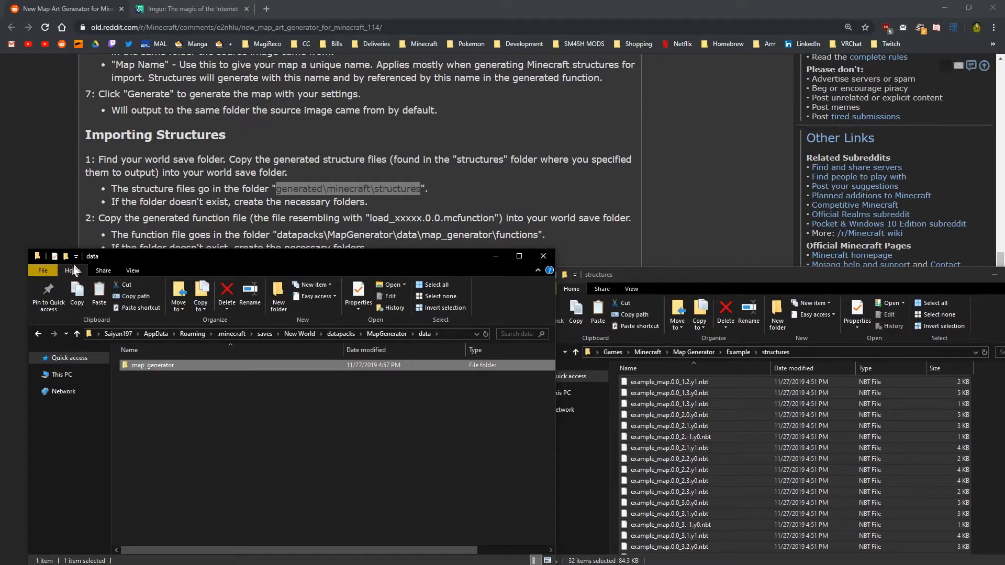
double_click(163, 367)
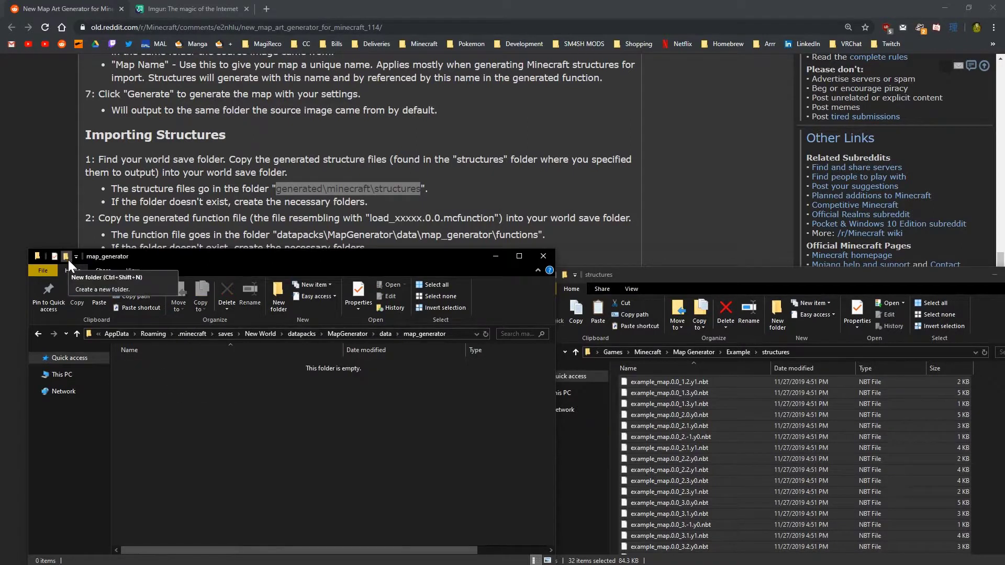
Step: Create a folder named "functions" inside the map_generator folder and open it
left_click(67, 256)
type("structur")
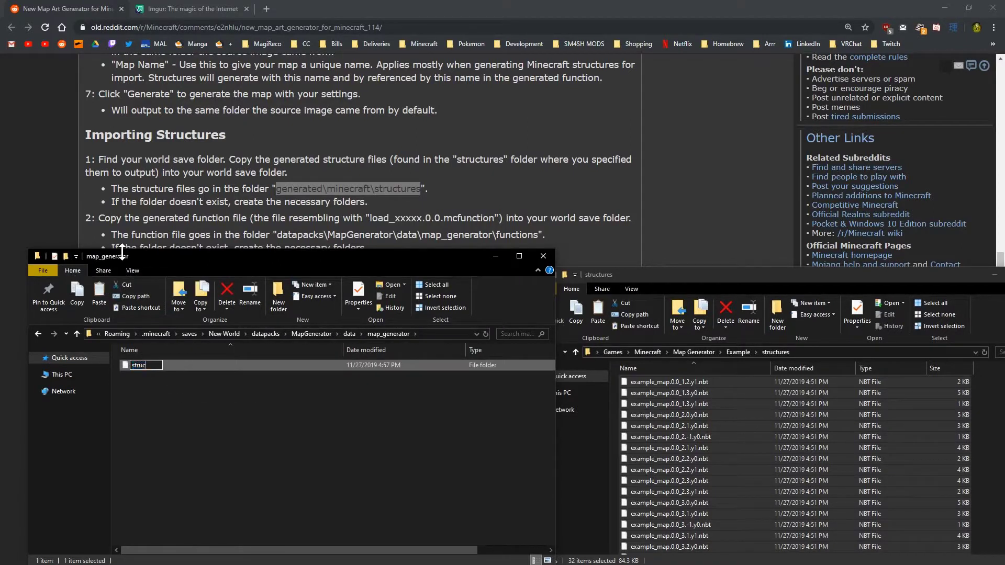
key("BackSpace")
key("BackSpace")
key("BackSpace")
key("BackSpace")
key("BackSpace")
key("BackSpace")
key("BackSpace")
type("functions")
key("Return")
key("Return")
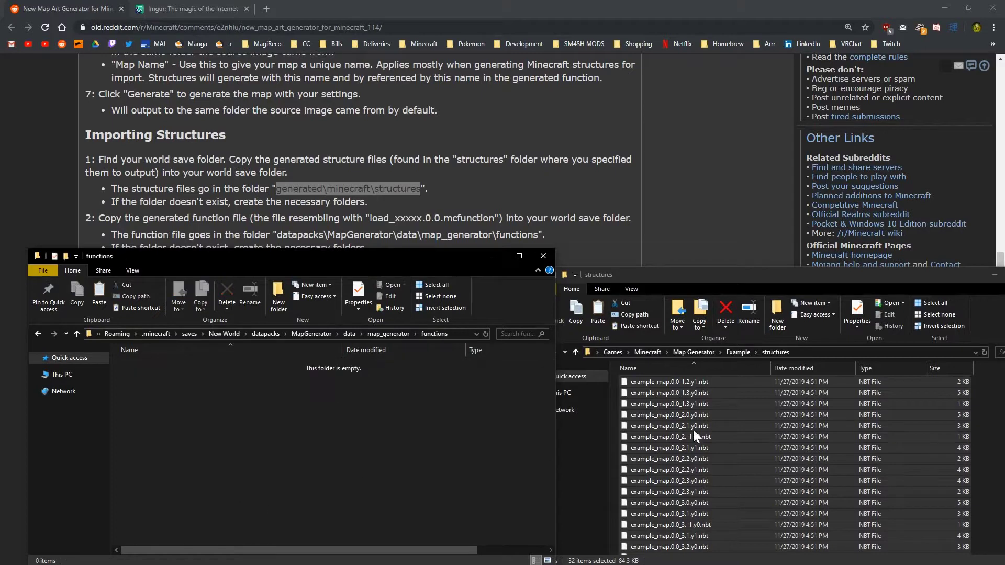
Step: Copy load_example_map.0.0.mcfunction from the Example folder into the functions folder, and go back to the New World folder
left_click(697, 272)
left_click(537, 352)
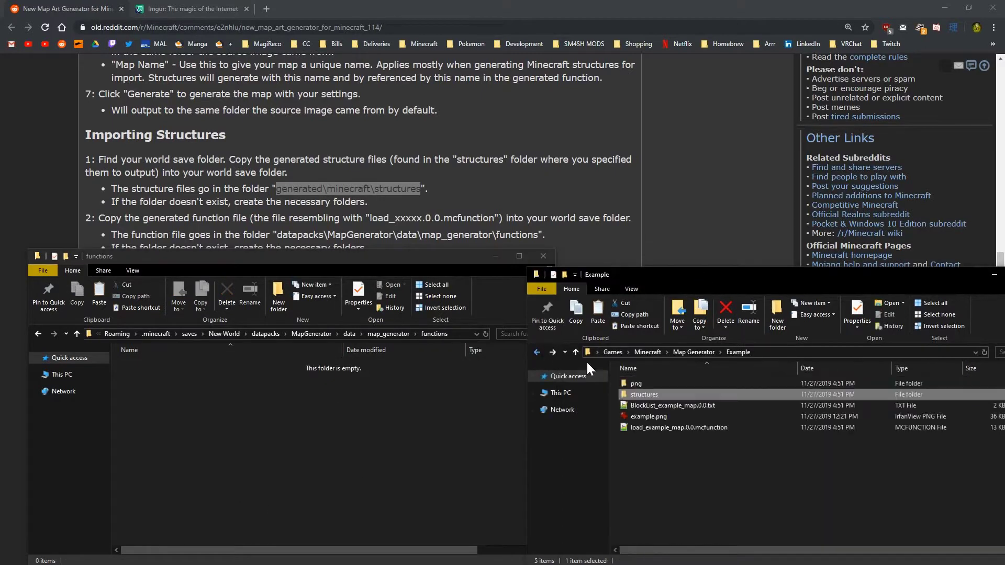
left_click(690, 428)
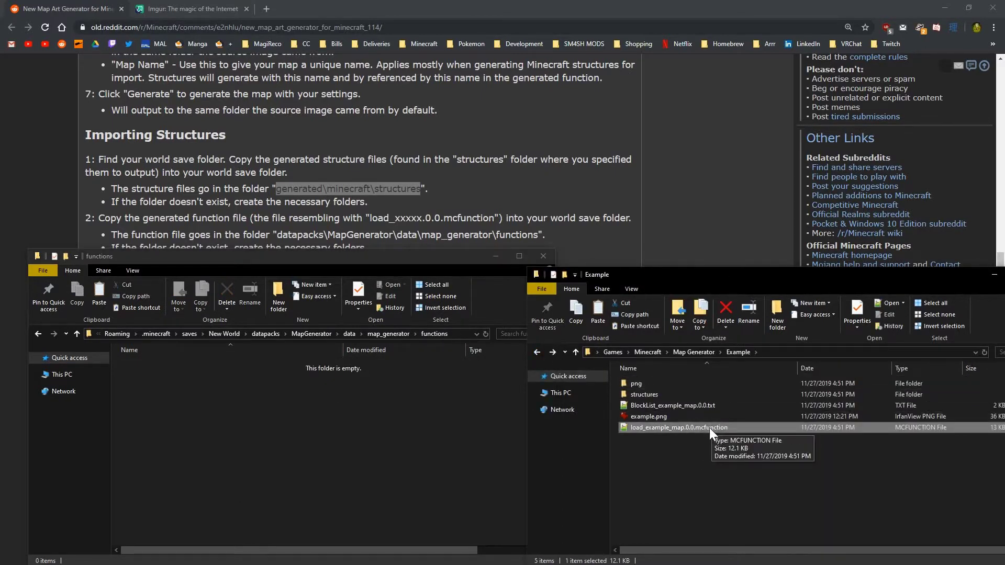
right_click(683, 426)
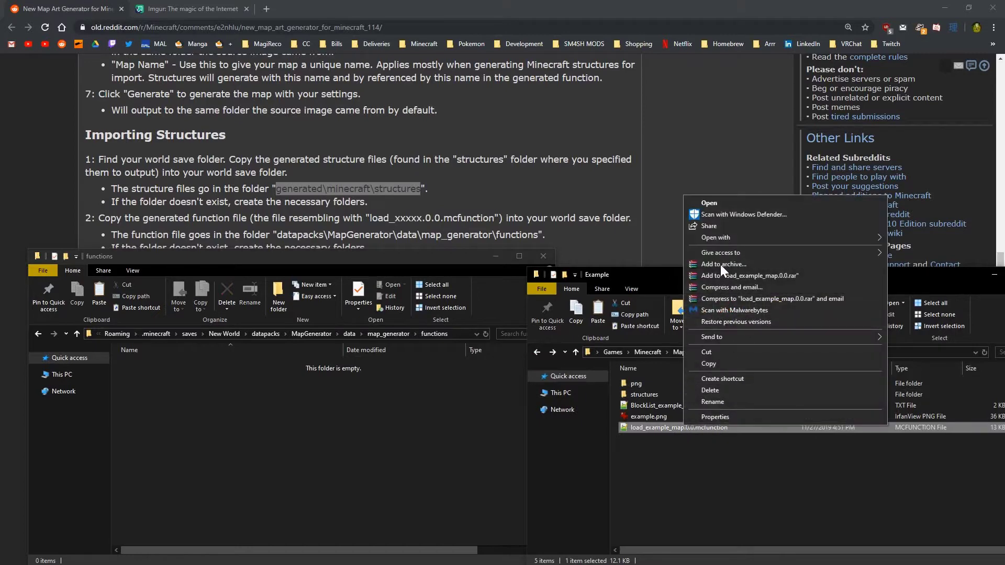
left_click(709, 363)
right_click(268, 416)
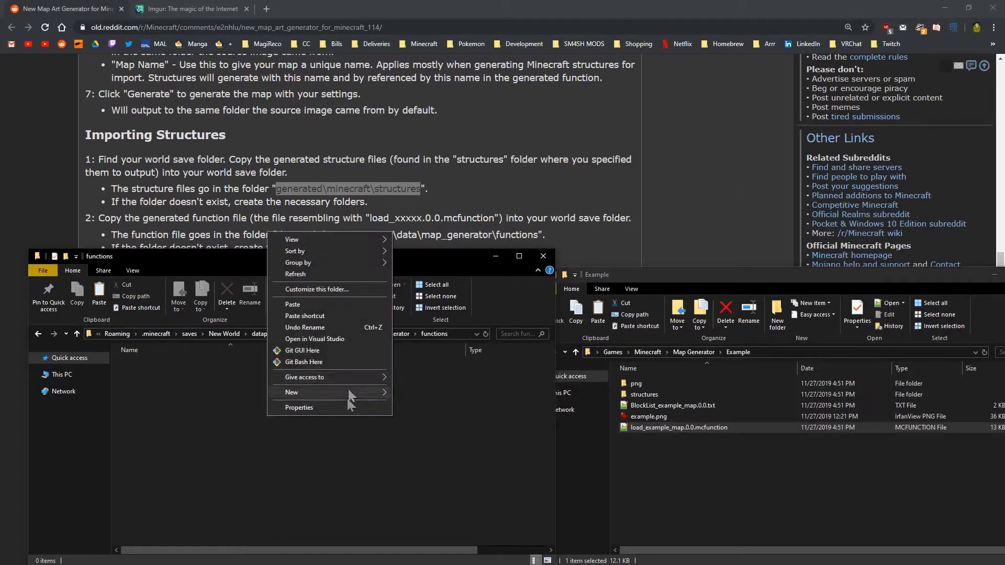
left_click(293, 305)
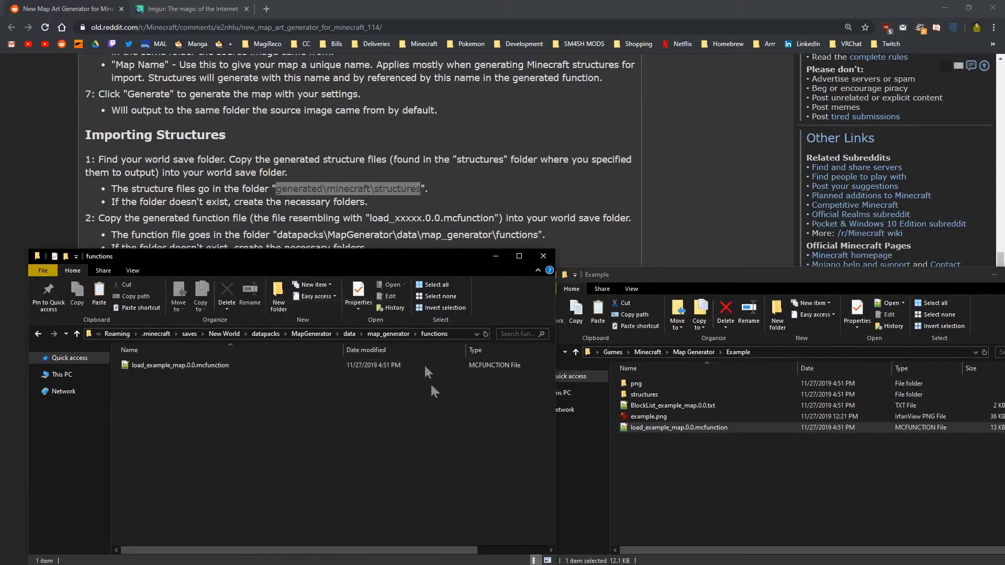
left_click(222, 334)
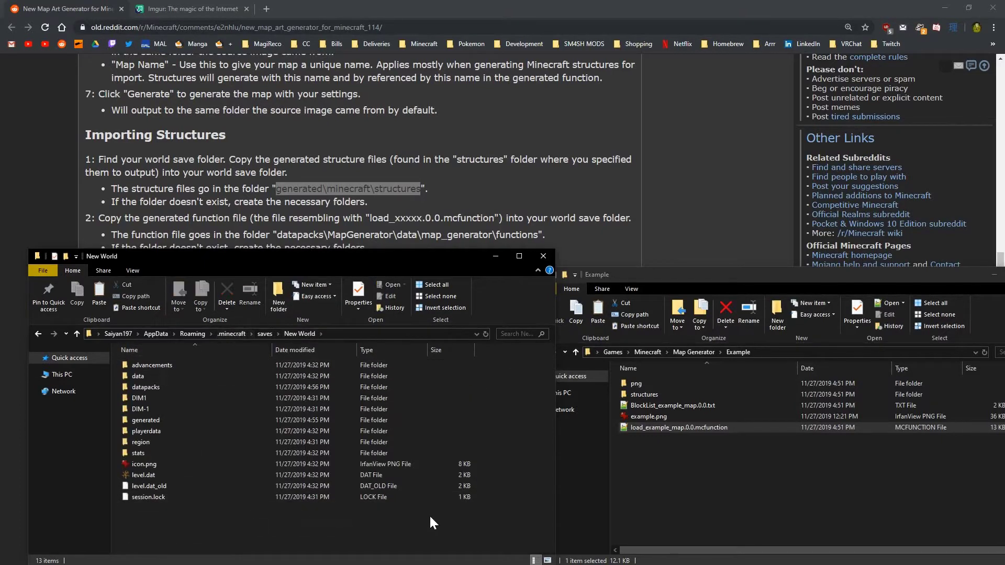
Step: Switch to Minecraft, load the New World save and run the /reload command
key("alt+Tab")
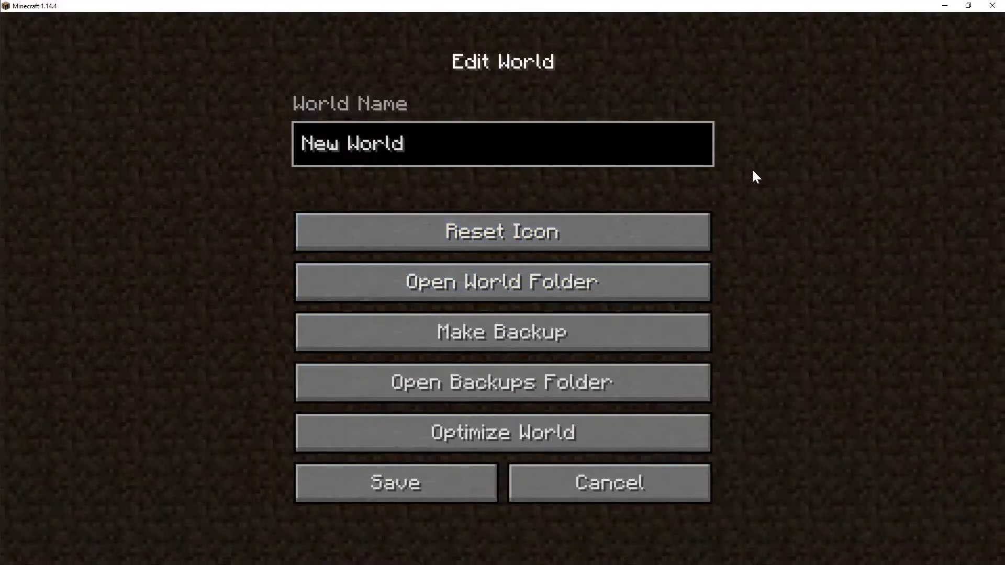
left_click(628, 495)
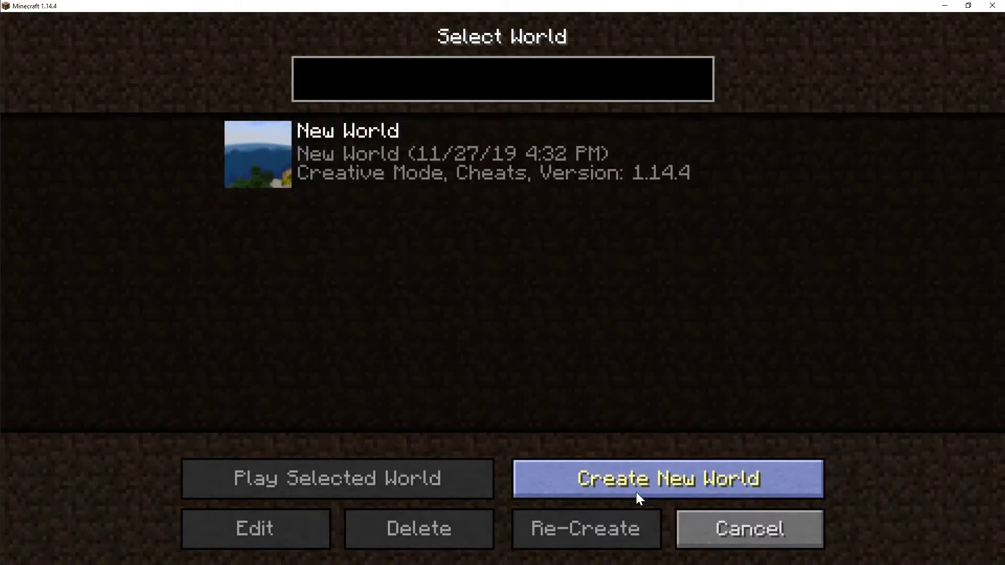
left_click(378, 139)
double_click(534, 161)
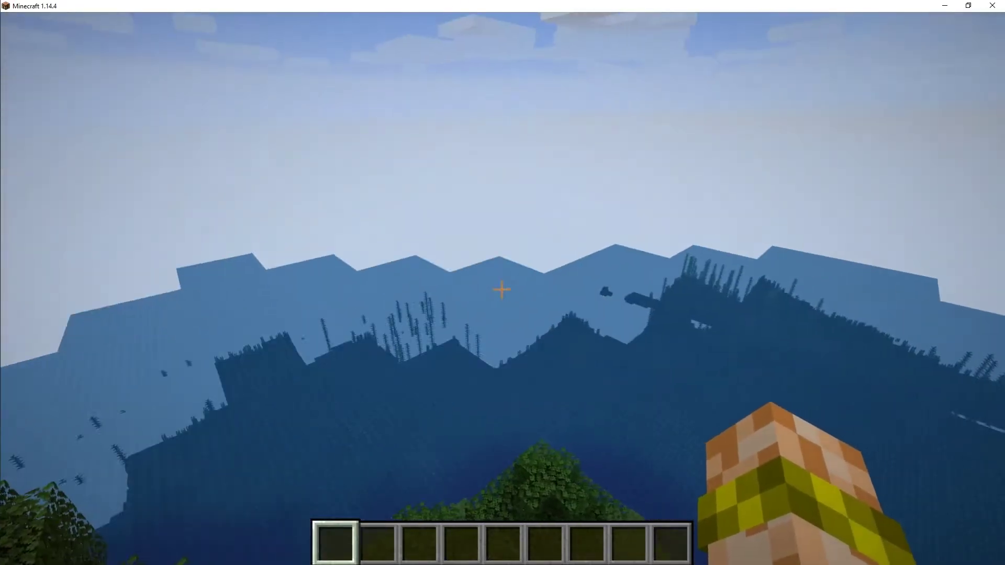
type("/reload")
key("Return")
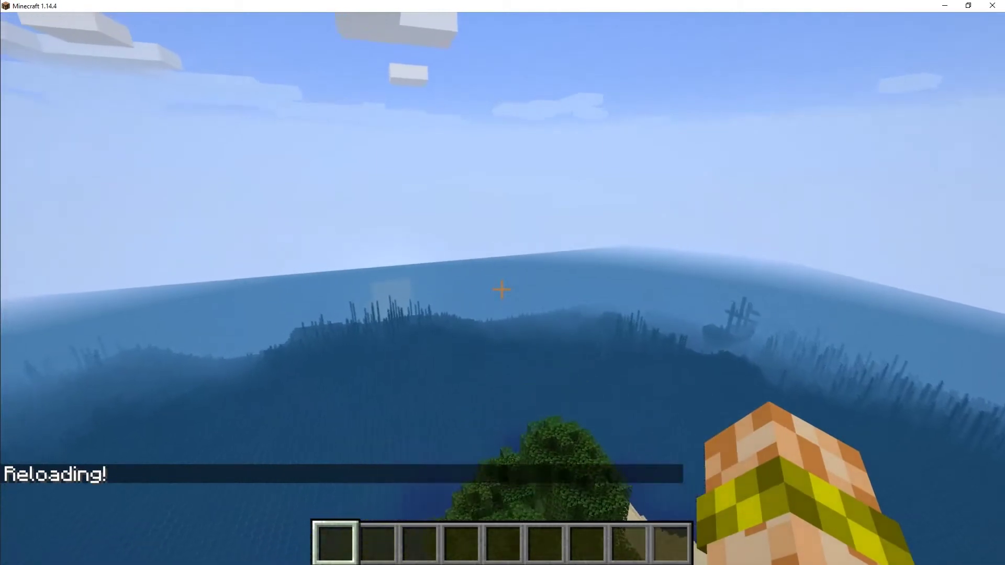
key("slash")
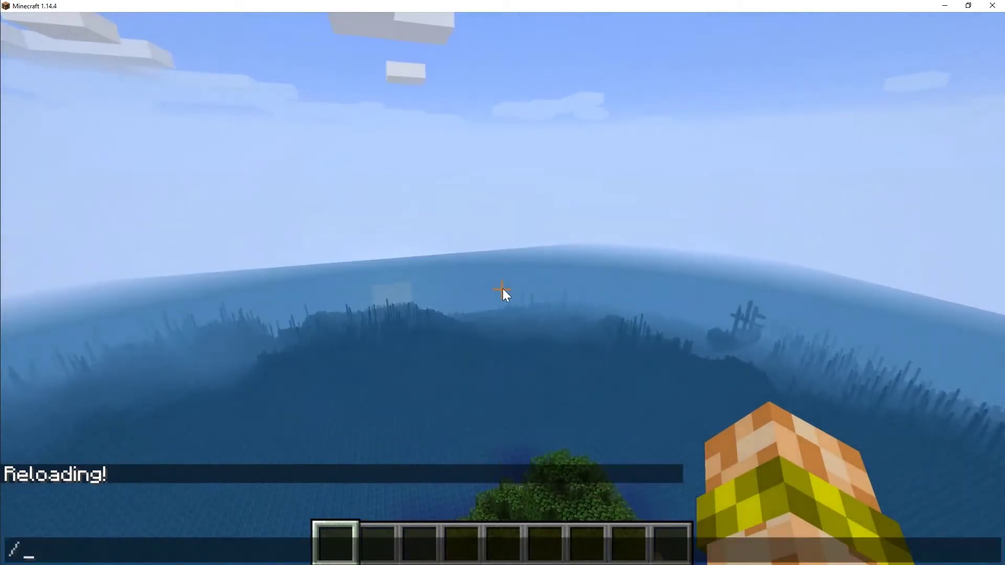
type("function")
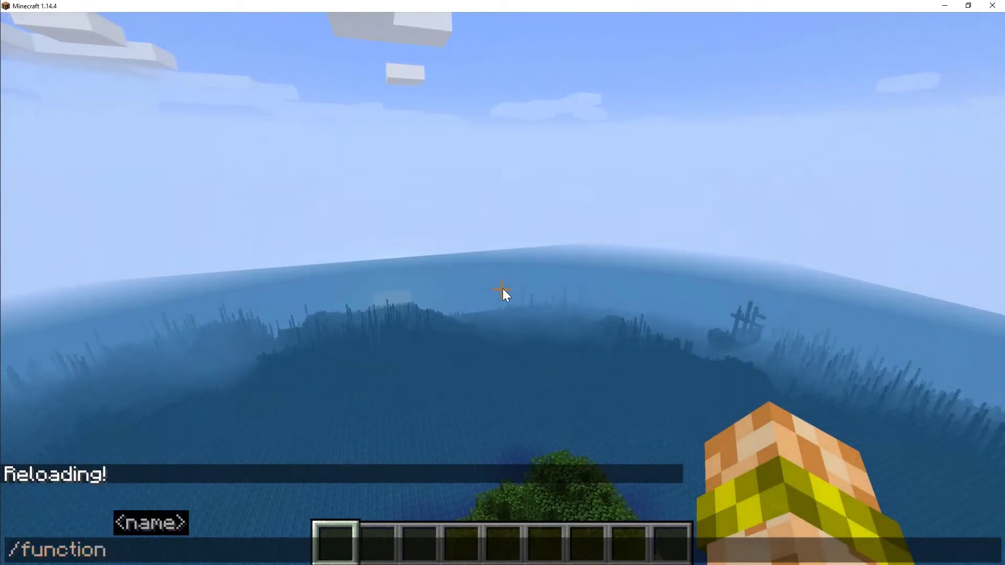
key("BackSpace")
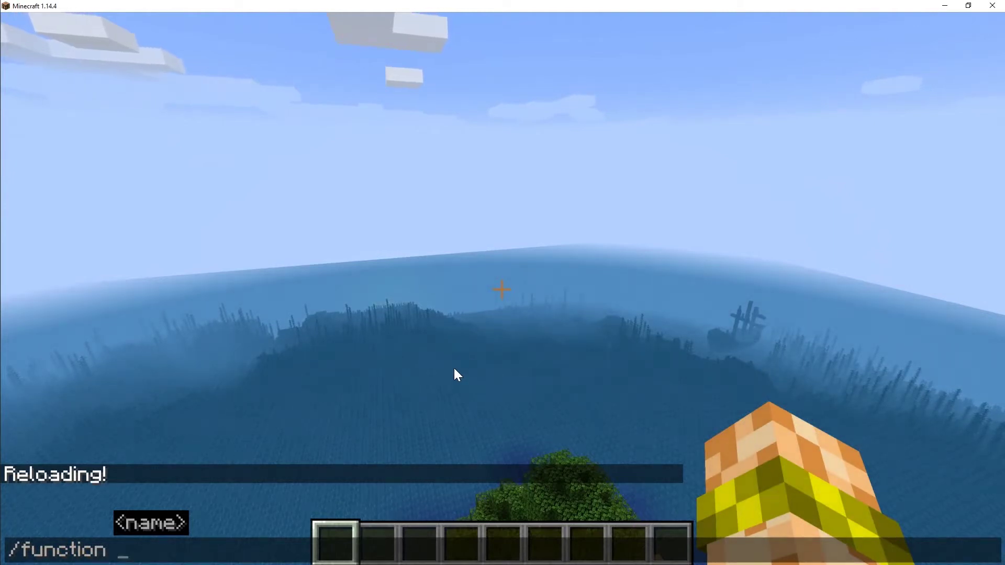
type("mines")
key("BackSpace")
key("BackSpace")
key("BackSpace")
key("BackSpace")
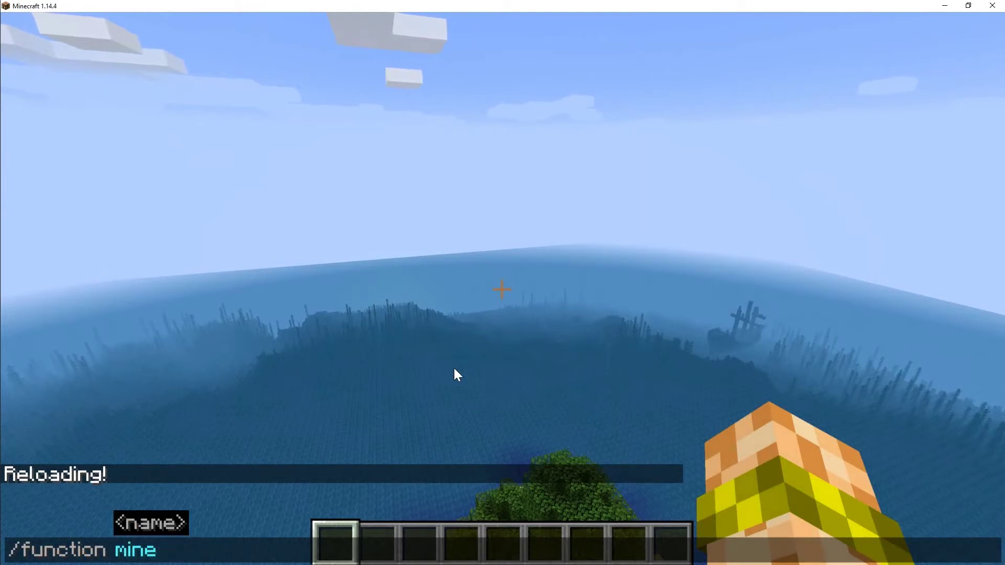
key("BackSpace")
type("c")
key("BackSpace")
key("Escape")
Step: Pause the game and bring up the Reddit post's Importing Structures instructions above the New World and Example folder windows
key("Escape")
key("alt+Tab")
left_click_drag(548, 108, 494, 124)
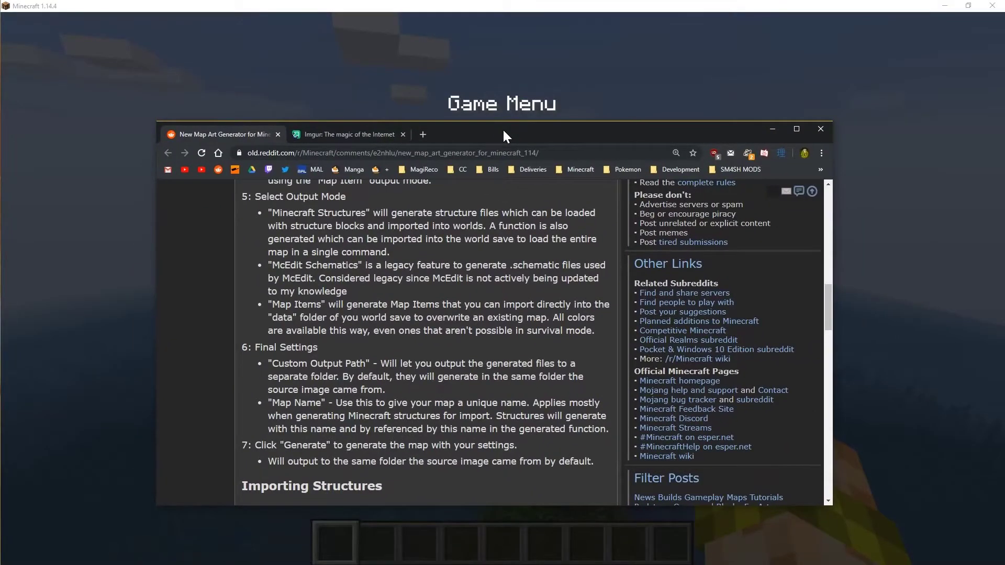
left_click(772, 129)
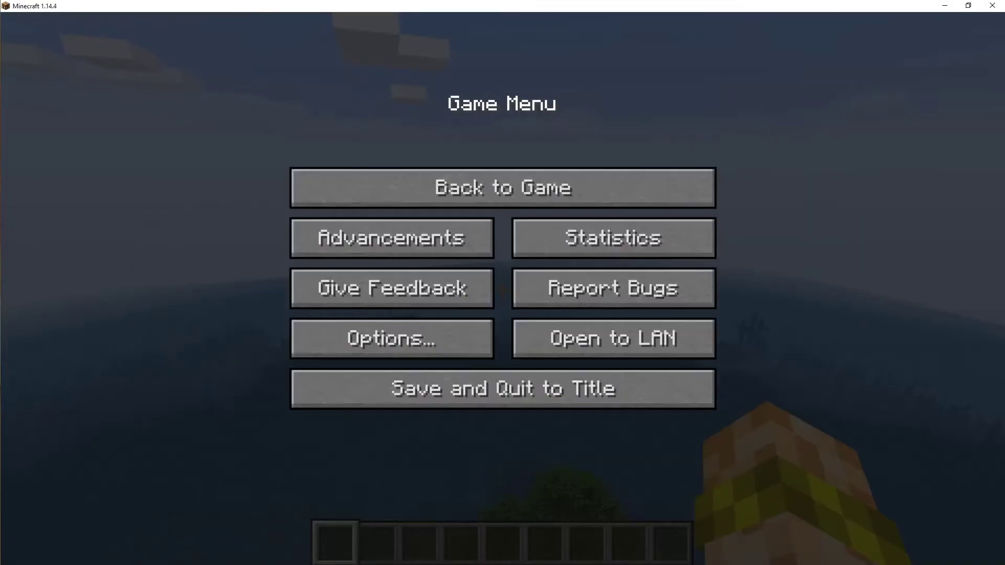
key("alt+Tab")
key("alt+Tab")
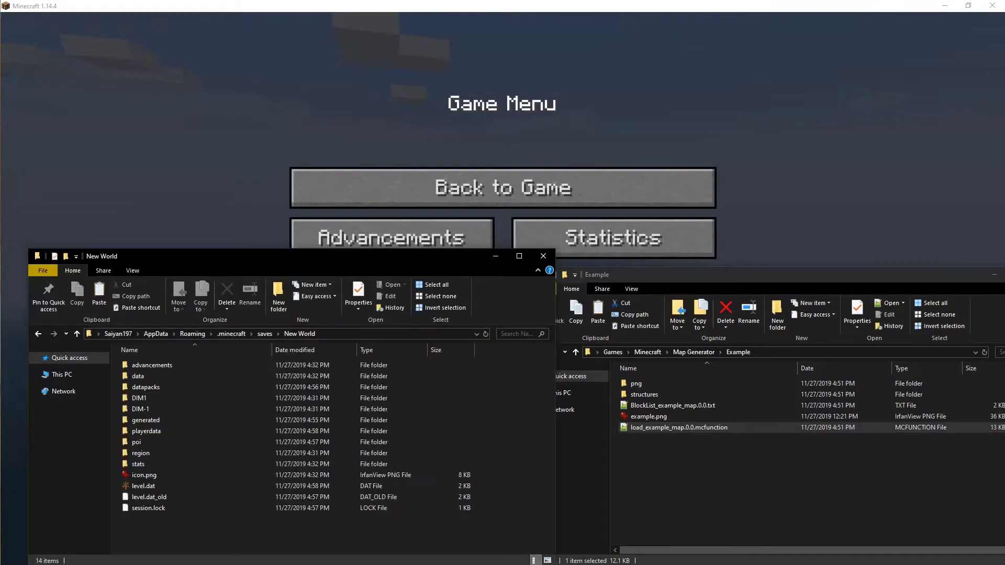
key("alt+Tab")
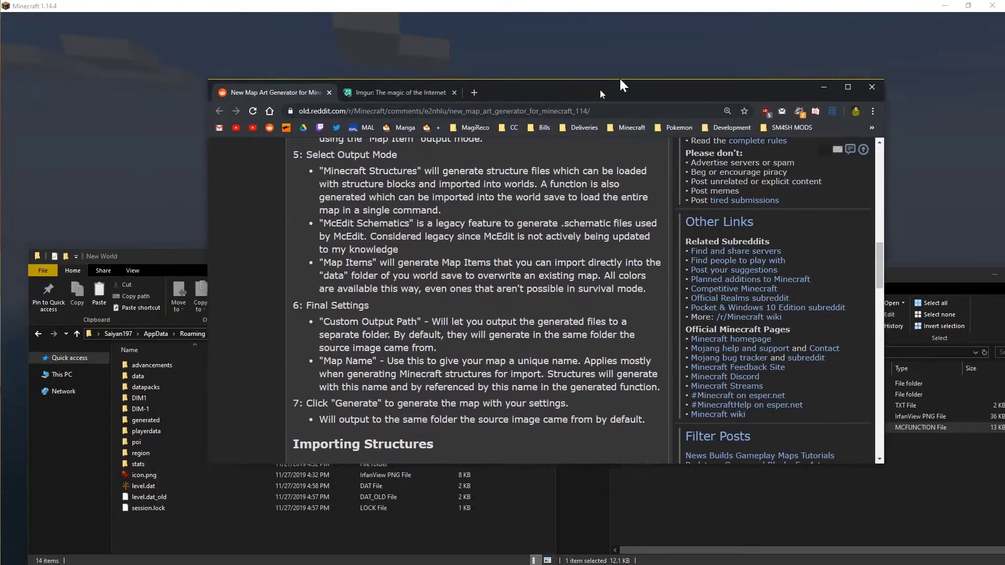
left_click_drag(600, 95, 714, 22)
scroll(586, 236, "down", 6)
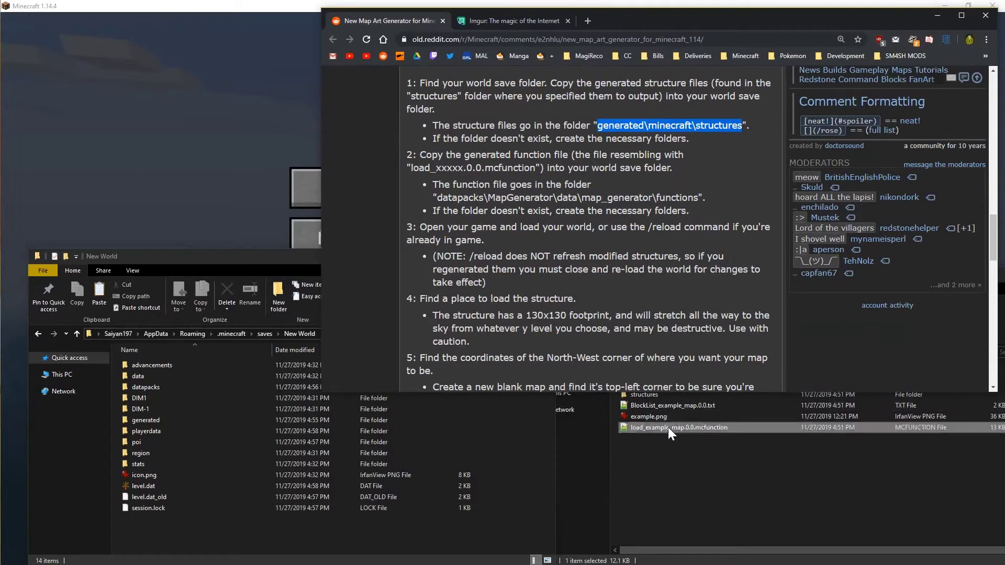
Step: Open datapacks\MapGenerator\data\map_generator\functions in the New World save and check its path against the instructions
double_click(178, 389)
double_click(178, 365)
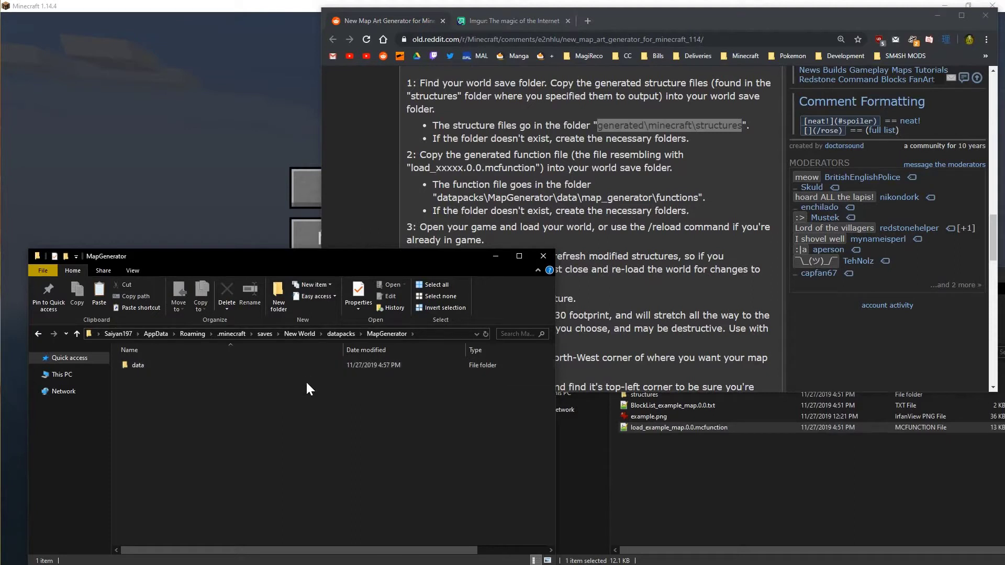
double_click(206, 364)
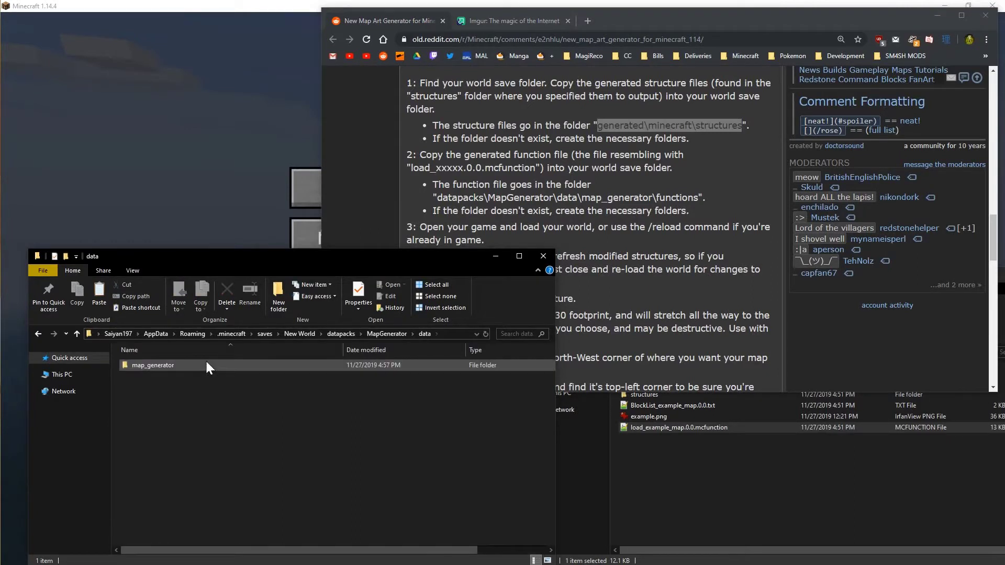
double_click(196, 365)
double_click(197, 365)
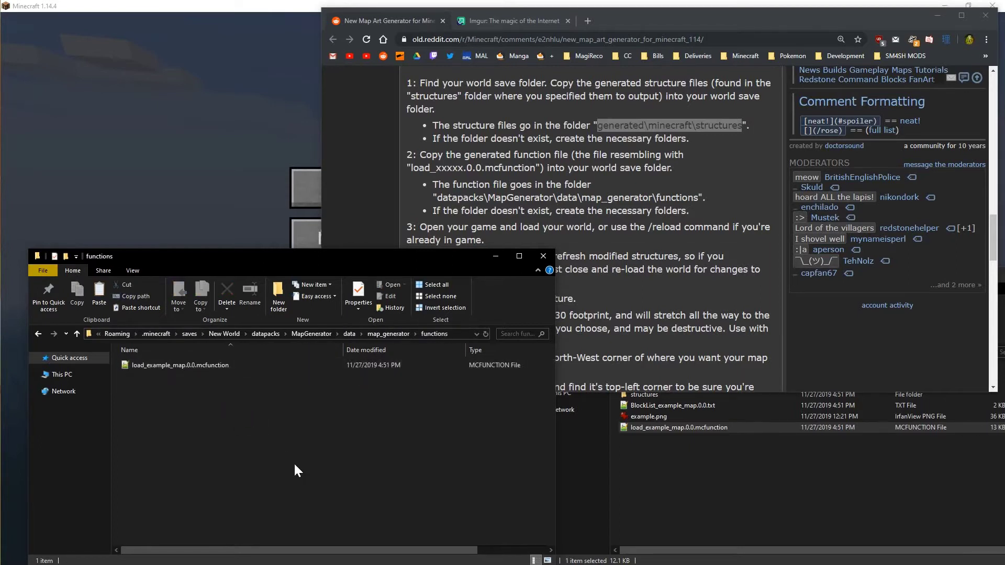
Step: Find the command for running the map's load function in step 6 of the Reddit instructions
left_click(765, 296)
scroll(636, 262, "down", 20)
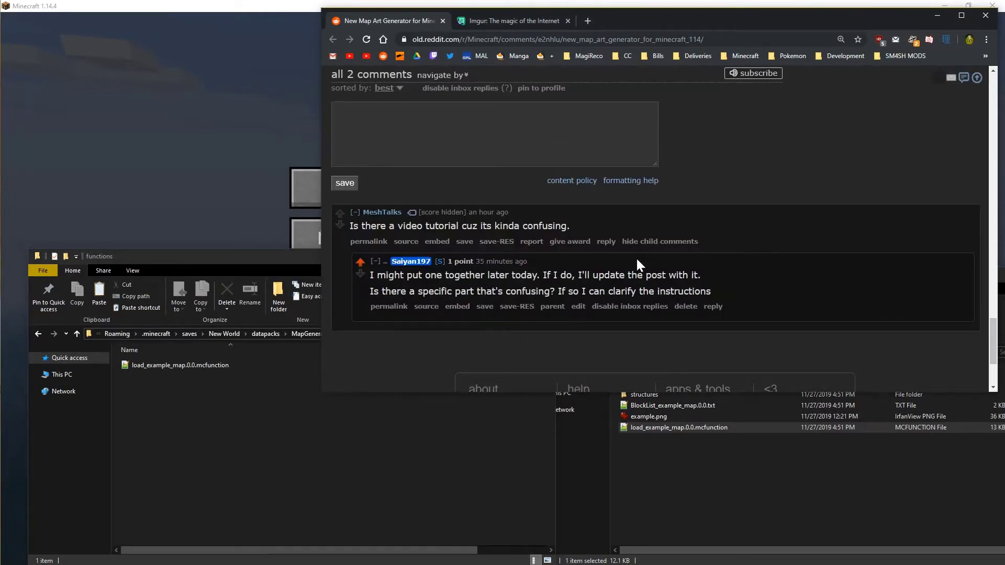
scroll(640, 300, "up", 12)
scroll(591, 220, "up", 3)
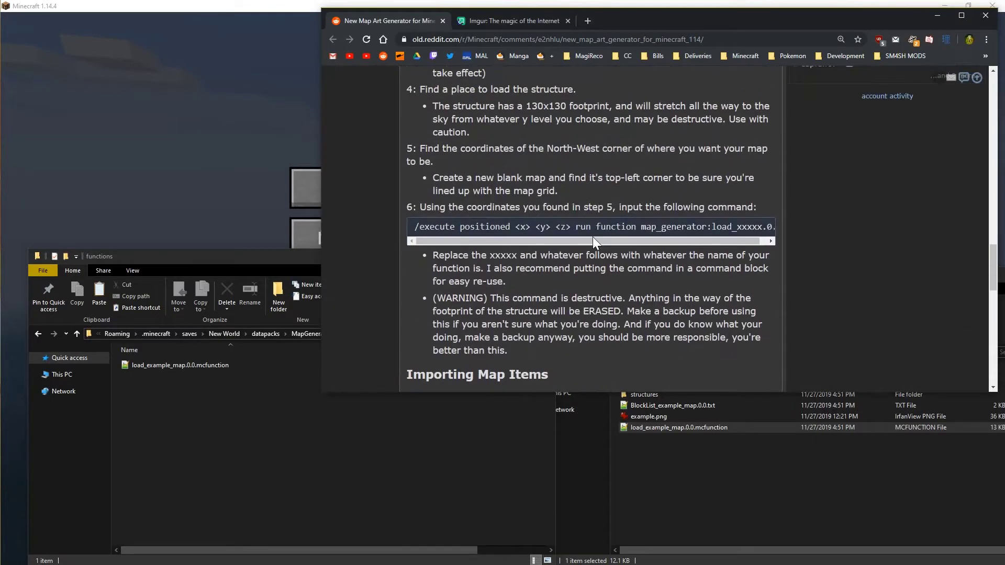
Step: Copy the /execute positioned <x> <y> <z> run function map_generator command from step 6 and paste it into Minecraft's command line
left_click_drag(413, 225, 791, 225)
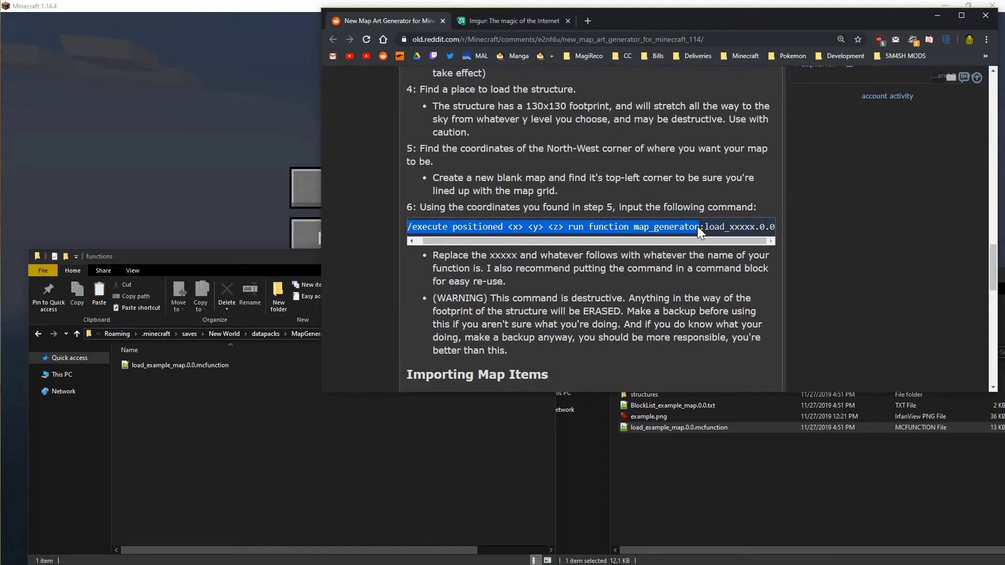
key("alt+Tab")
left_click(349, 173)
key("slash")
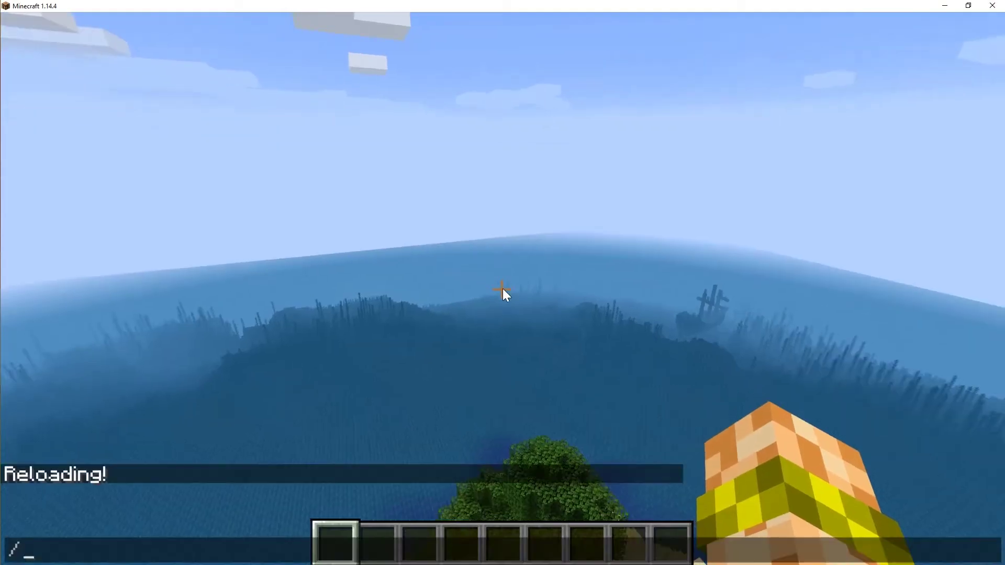
key("ctrl+v")
Step: Trim the pasted command back to /execute positioned and try /execute positioned 0 0 0 run function map
key("BackSpace")
key("BackSpace")
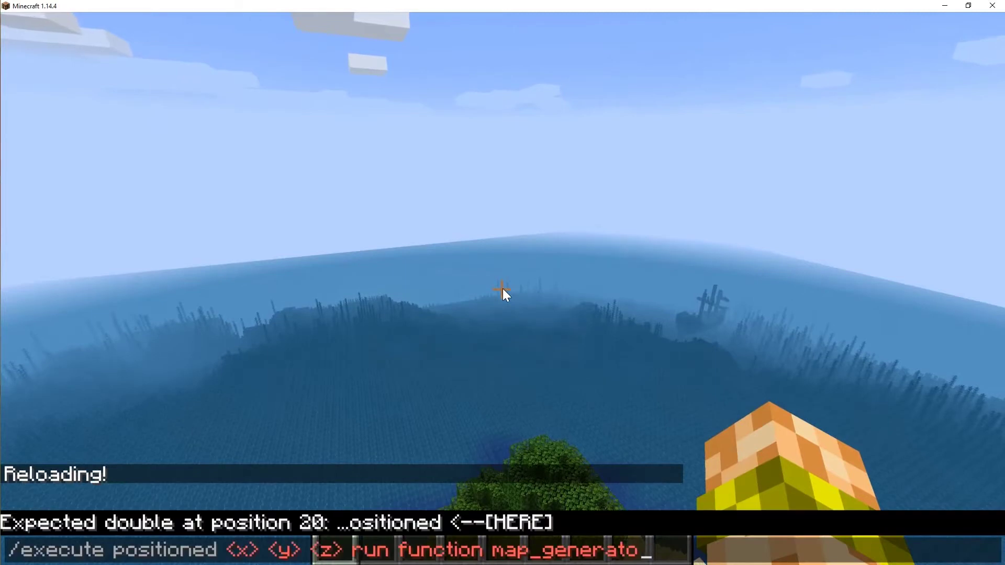
key("BackSpace")
key("BackSpace")
key("BackSpace")
key("BackSpace")
key("BackSpace")
key("BackSpace")
key("BackSpace")
key("BackSpace")
key("BackSpace")
key("BackSpace")
key("BackSpace")
key("BackSpace")
key("BackSpace")
key("BackSpace")
key("BackSpace")
key("BackSpace")
key("BackSpace")
key("BackSpace")
key("BackSpace")
key("BackSpace")
key("BackSpace")
key("BackSpace")
key("BackSpace")
key("BackSpace")
key("BackSpace")
key("BackSpace")
key("BackSpace")
key("BackSpace")
key("BackSpace")
key("BackSpace")
key("BackSpace")
key("BackSpace")
key("BackSpace")
key("BackSpace")
key("BackSpace")
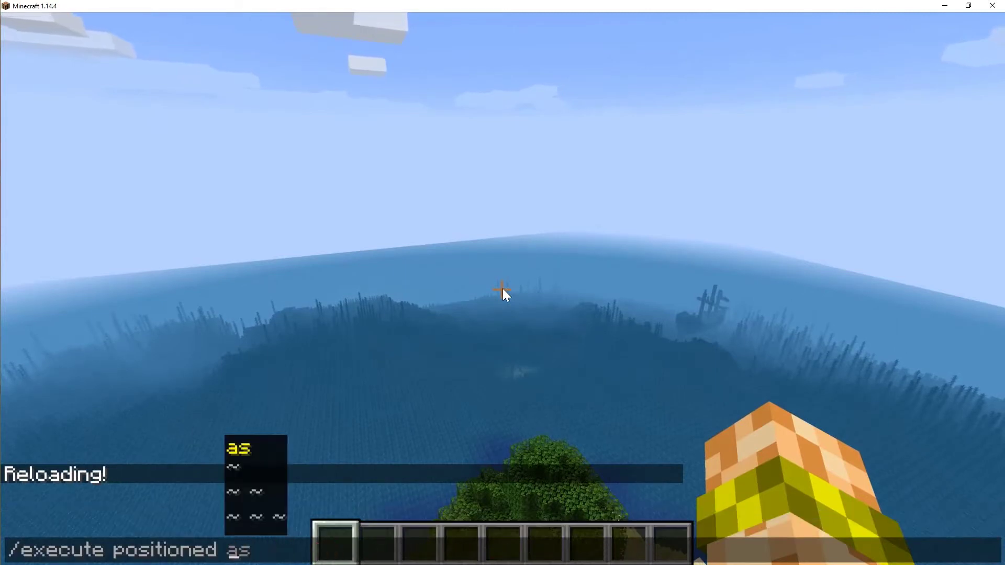
type("0 0 0 ")
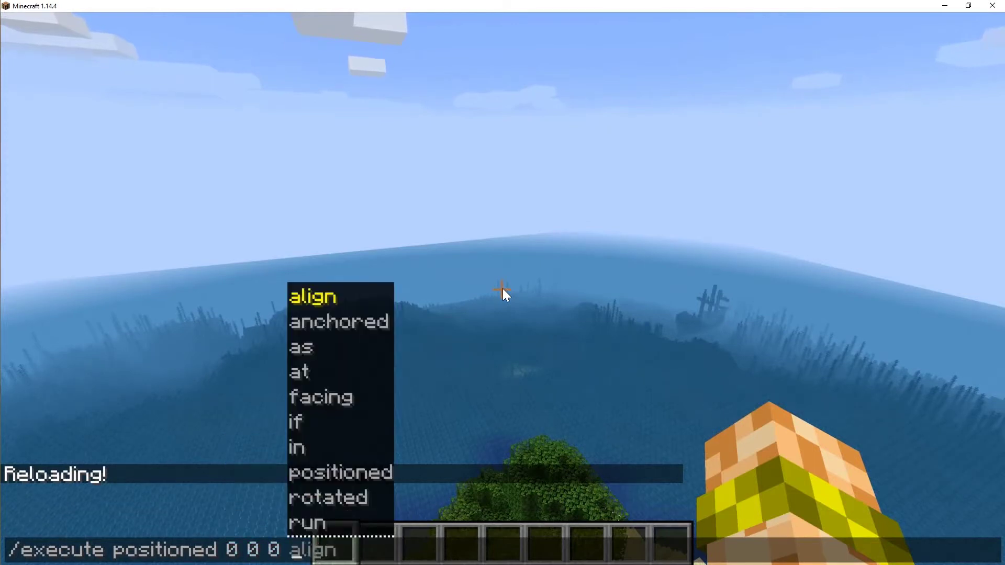
type("run function ds")
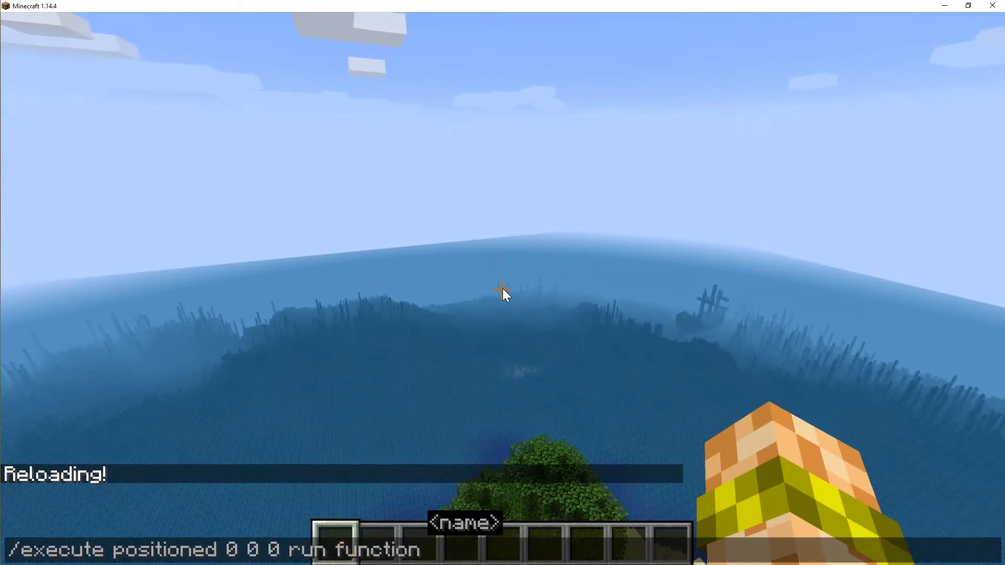
key("BackSpace")
key("BackSpace")
type("map")
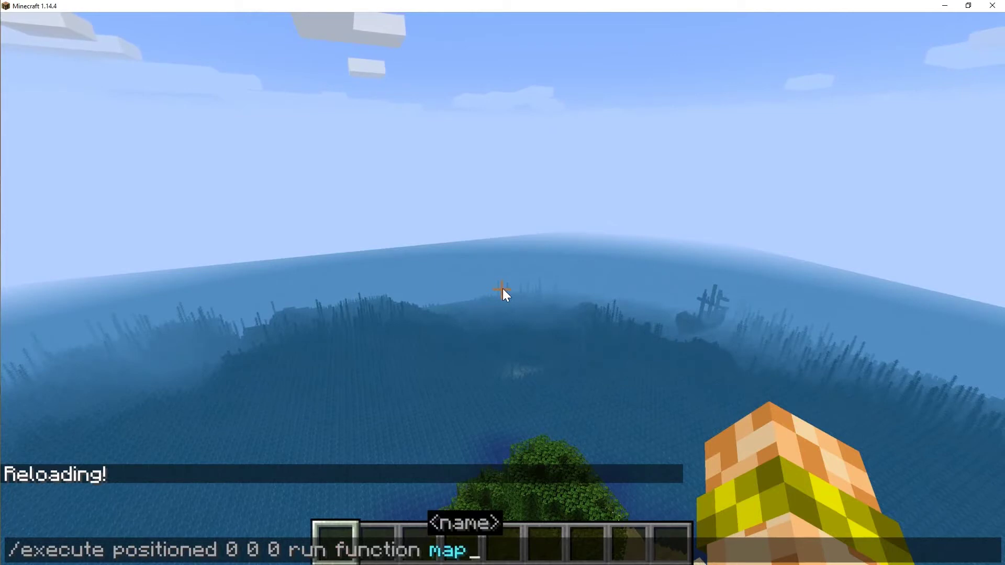
key("Return")
Step: Switch to the Games folder window and open Minecraft\MultiMC\instances\Vanilla\minecraft
key("t")
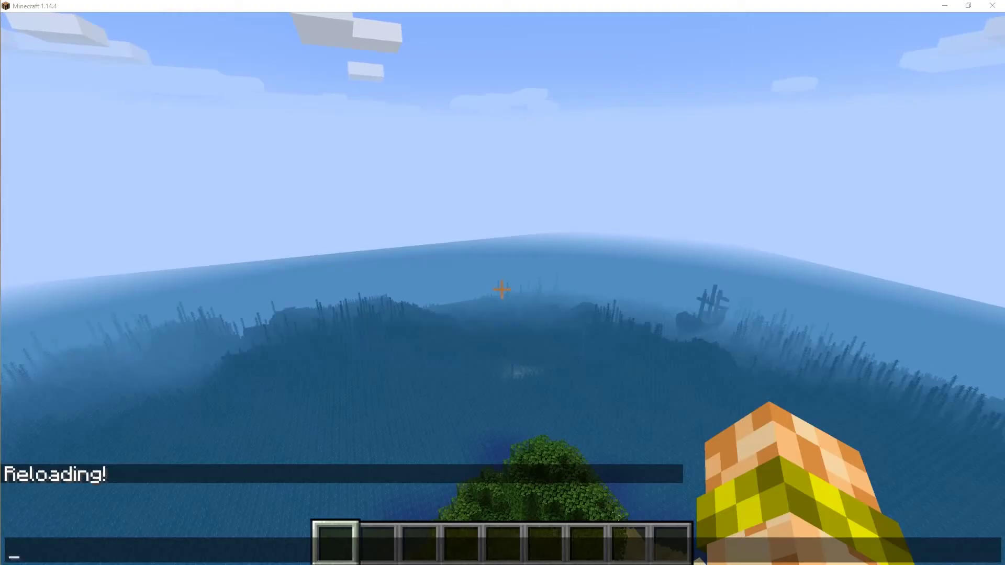
key("alt+Tab")
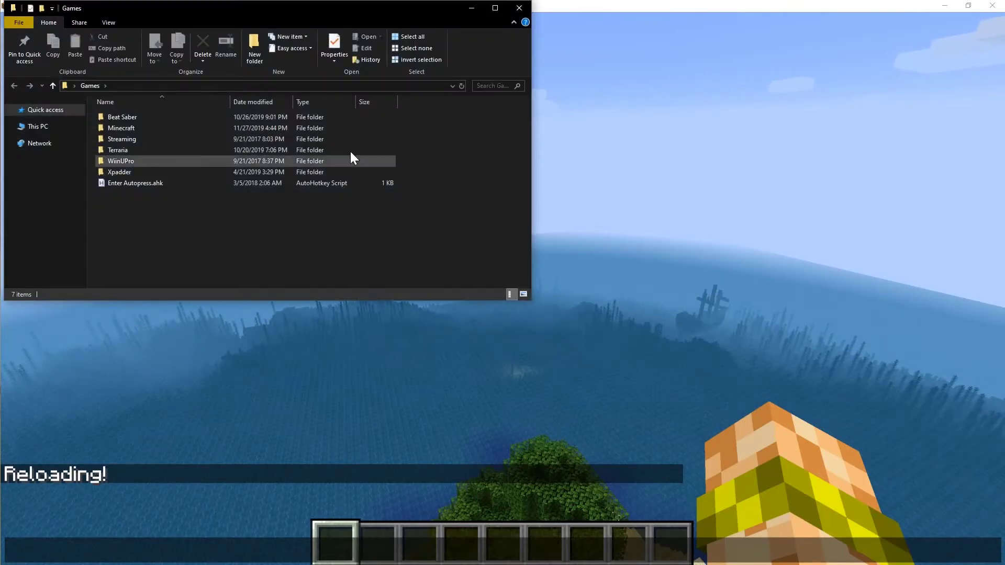
double_click(147, 131)
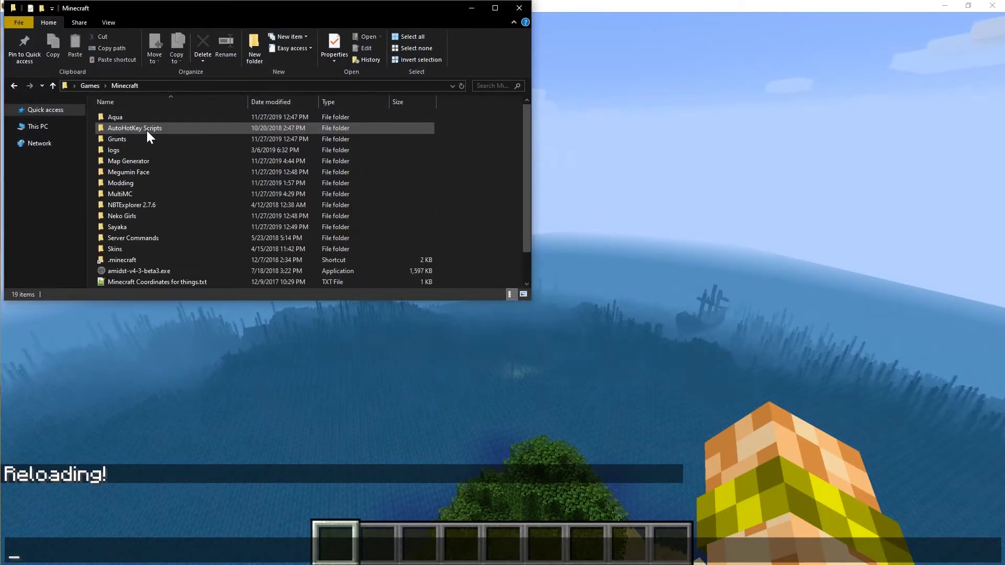
double_click(134, 191)
double_click(129, 181)
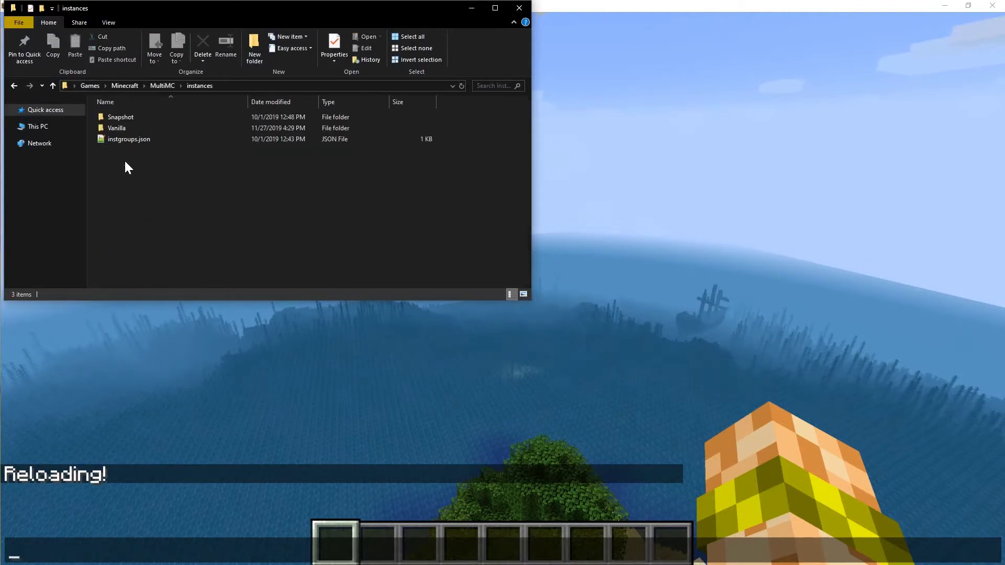
double_click(127, 126)
double_click(150, 117)
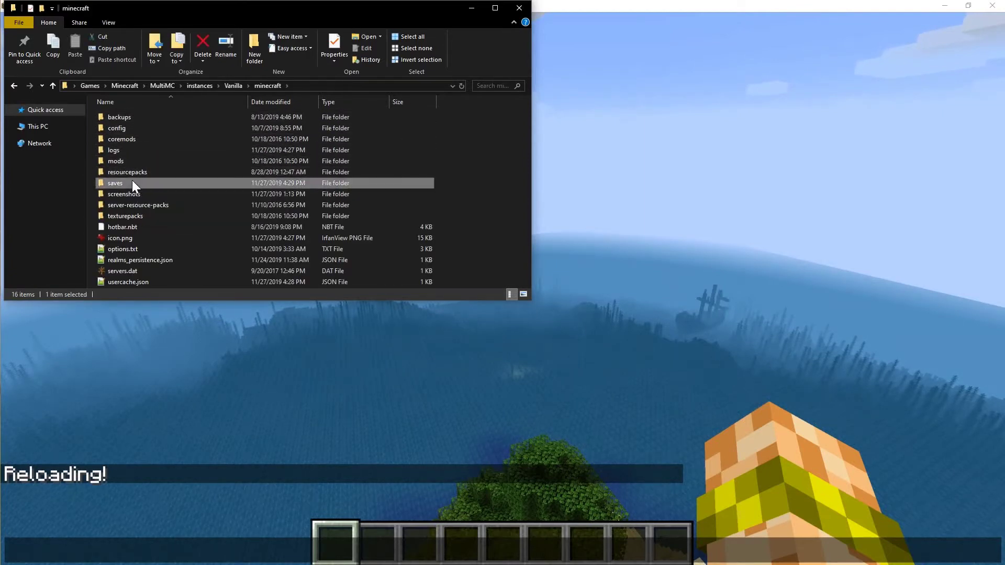
Step: Open saves\Test World\datapacks\MapGenerator\data\map_generator\functions in the Vanilla instance to check its load functions
double_click(132, 182)
double_click(135, 139)
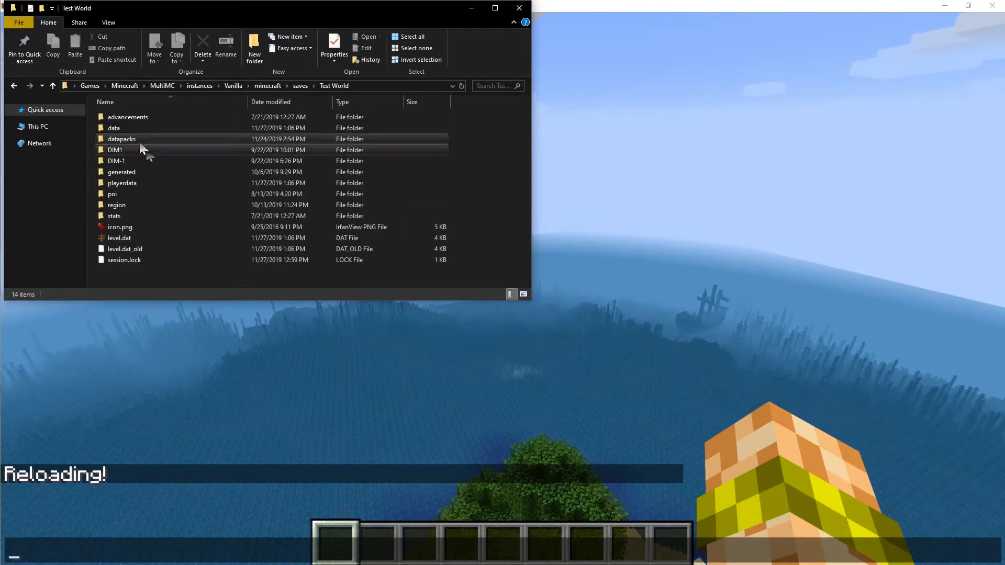
double_click(140, 139)
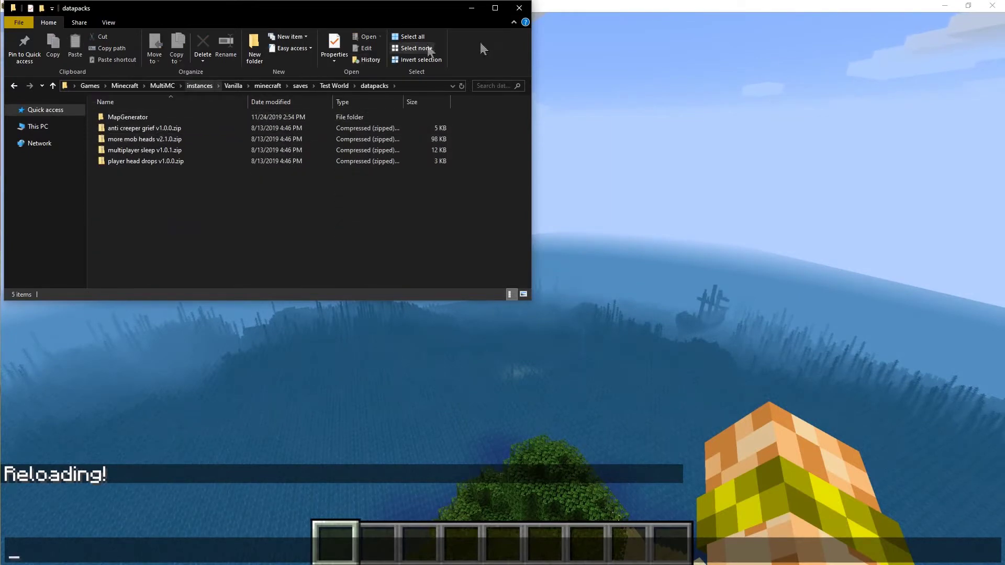
double_click(150, 118)
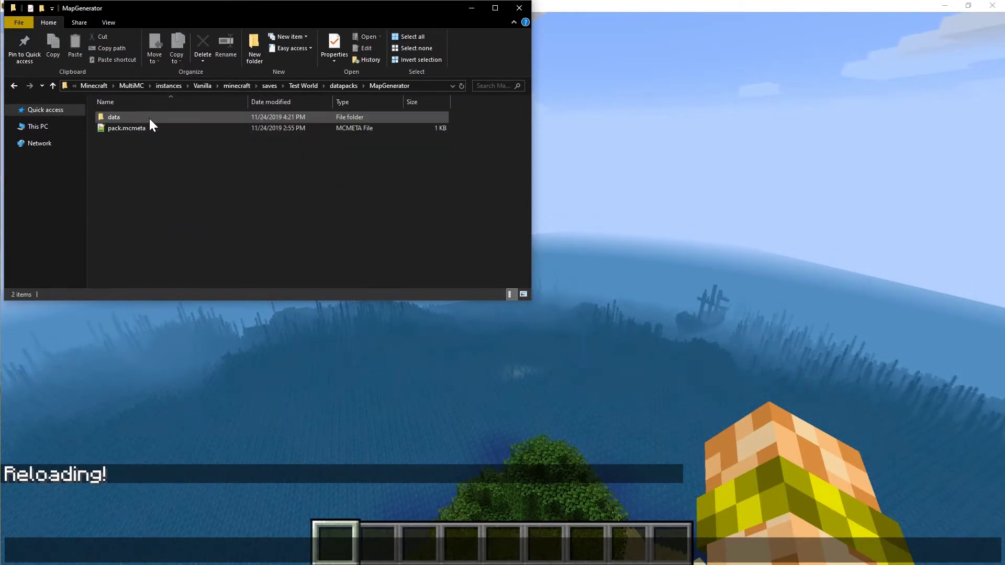
double_click(158, 117)
double_click(158, 117)
double_click(159, 117)
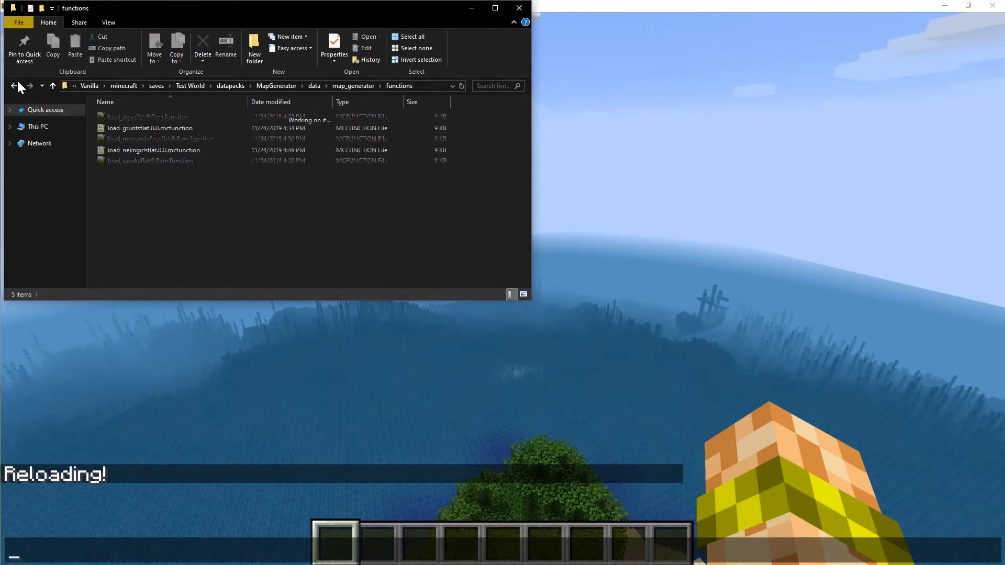
Step: Go back to Test World's MapGenerator datapack folder, inspect the contents of pack.mcmeta and close the file
left_click(14, 85)
left_click(15, 86)
left_click(15, 85)
double_click(145, 129)
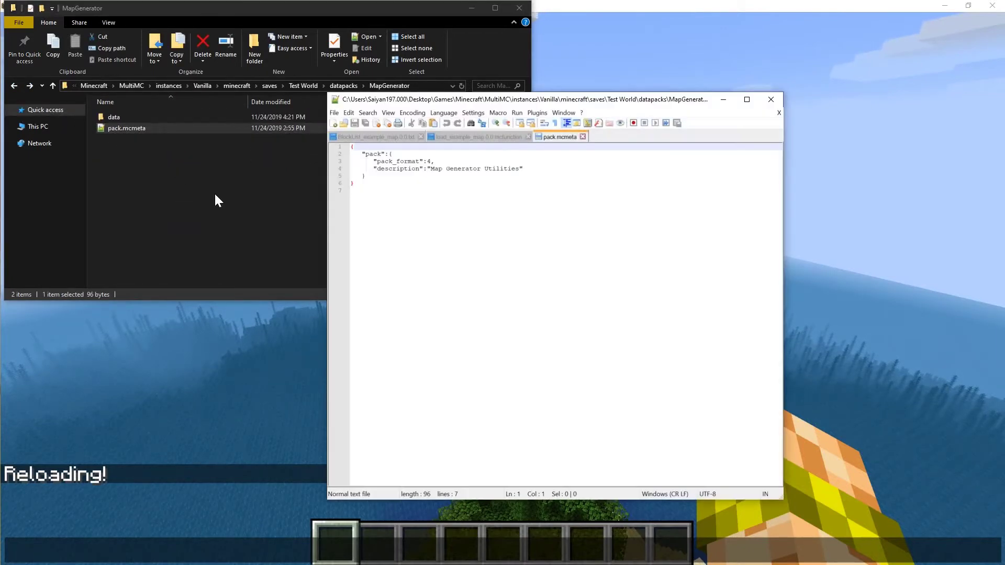
left_click(772, 100)
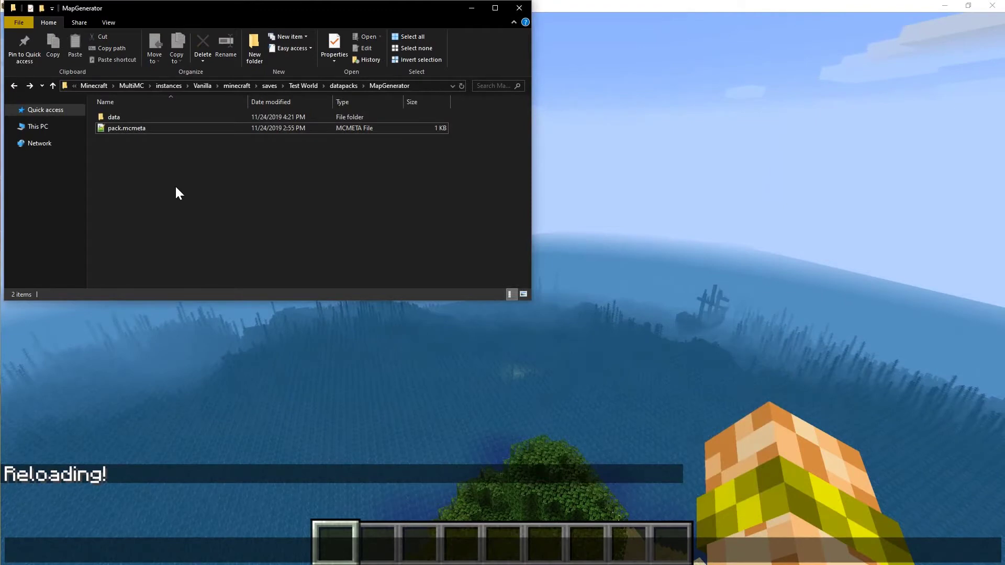
Step: Return to Test World's datapacks folder through saves, and bring the Reddit instructions up beside it
left_click(269, 85)
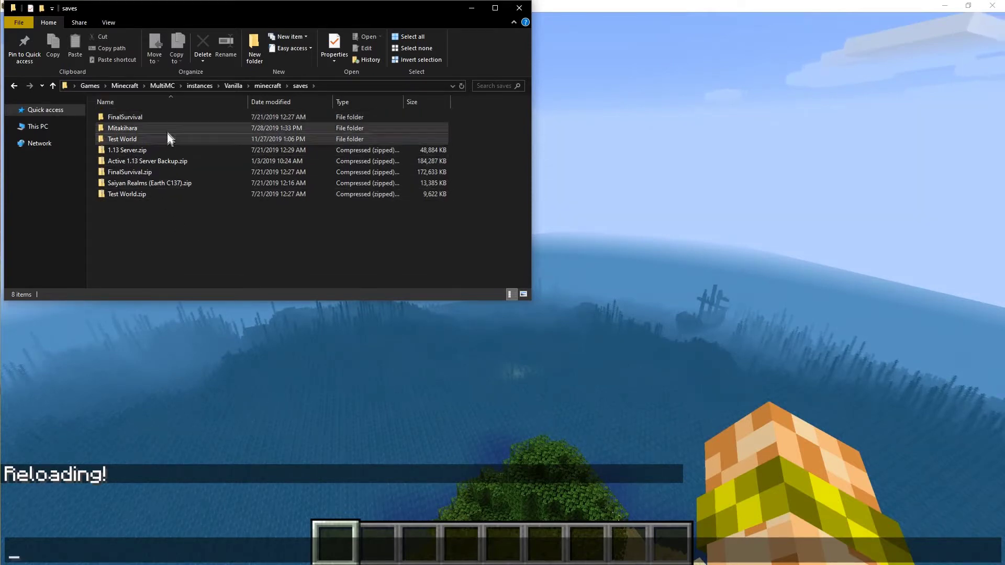
double_click(152, 138)
double_click(143, 139)
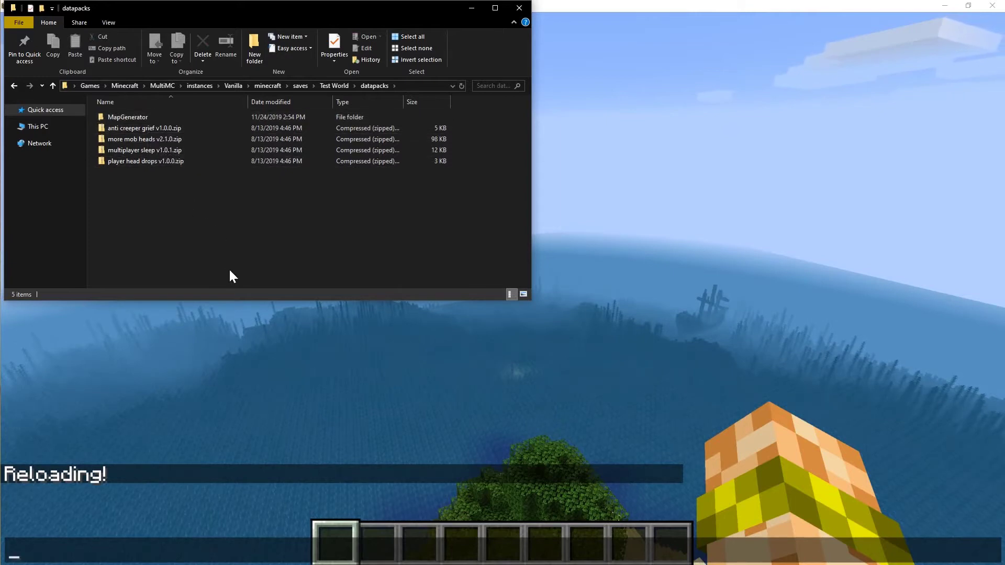
key("alt+Tab")
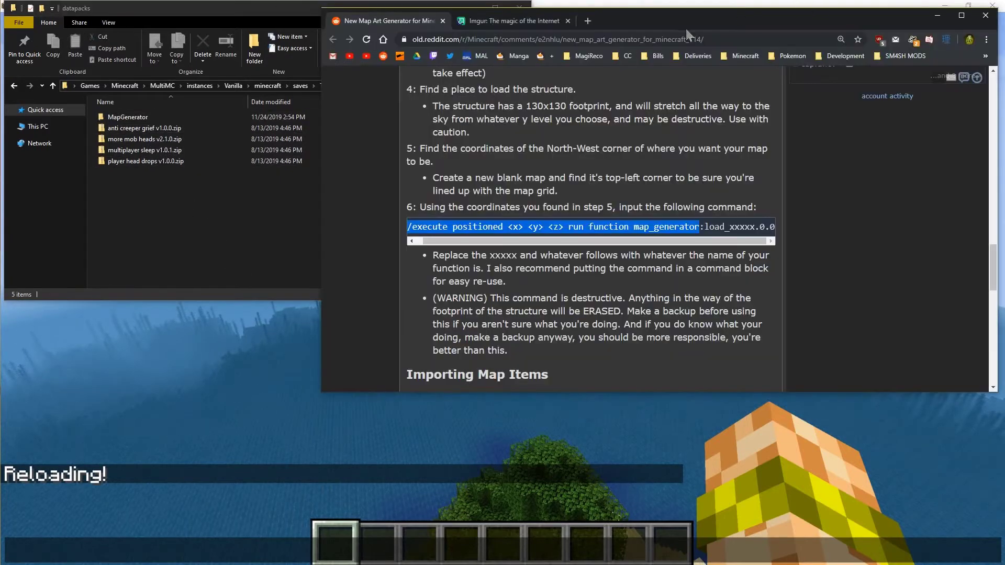
left_click_drag(628, 23, 0, 105)
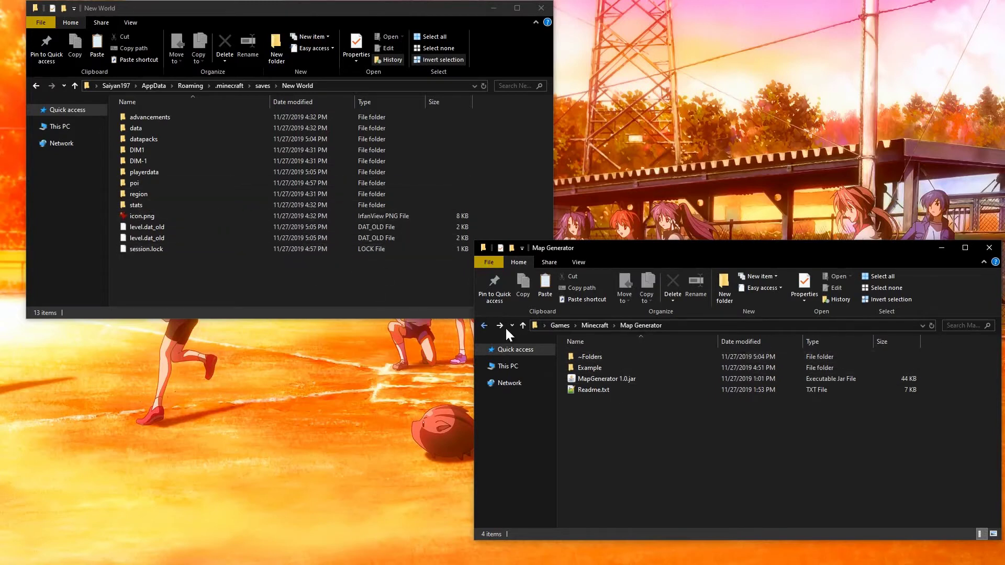
Step: Open the Map Generator's ~Folders folder and examine its datapacks\MapGenerator\data\map_generator\functions structure
double_click(599, 358)
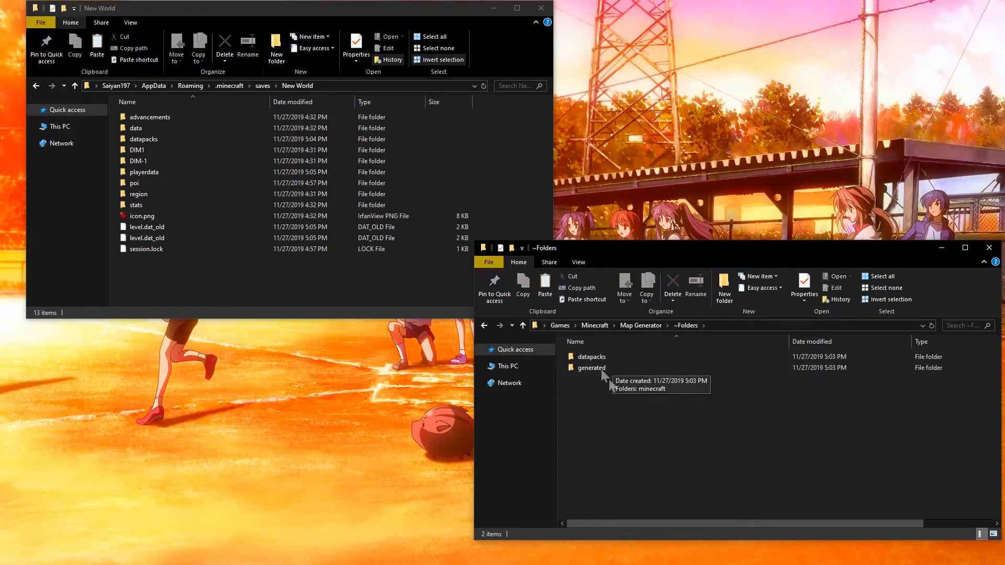
left_click(638, 327)
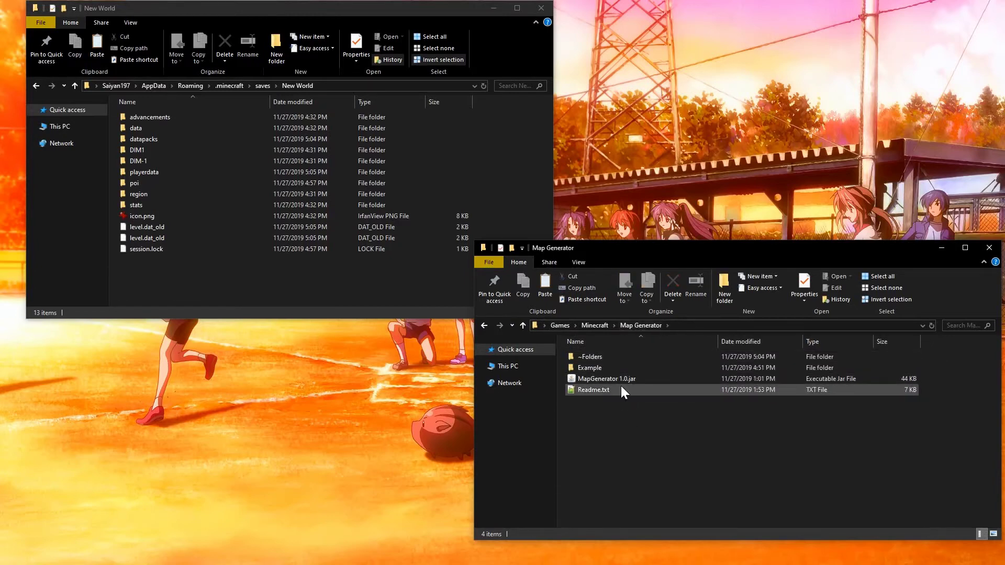
left_click(611, 357)
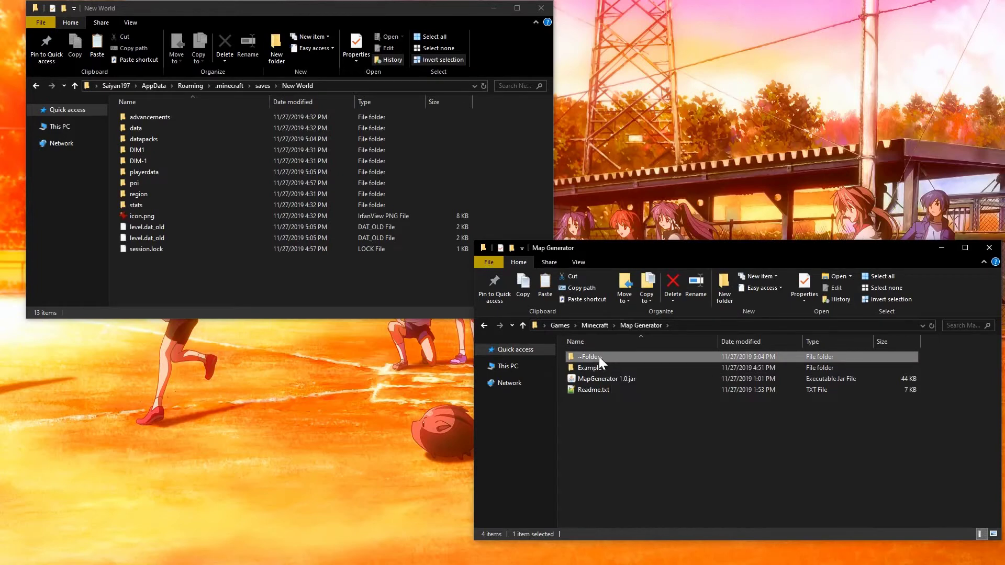
double_click(599, 356)
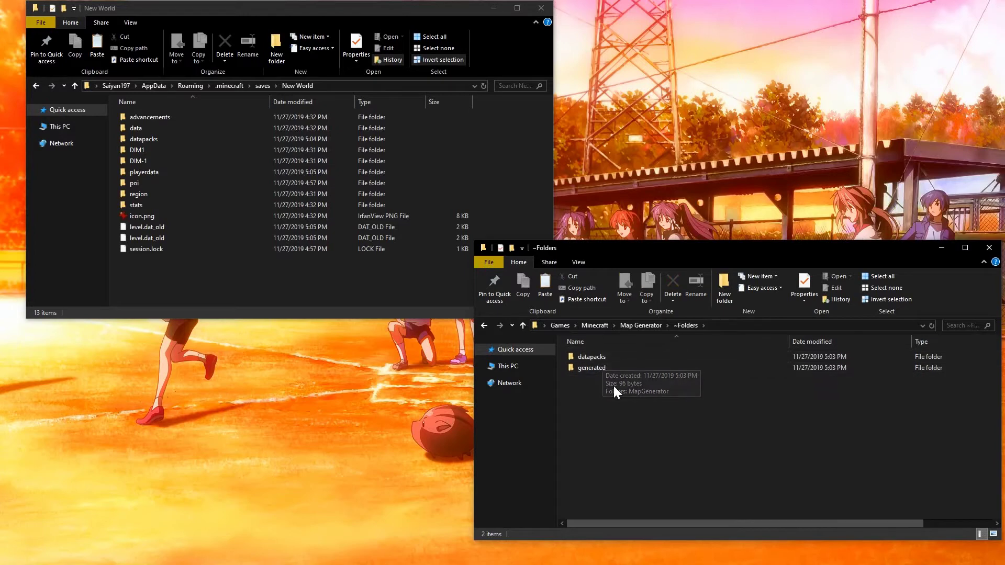
double_click(602, 358)
double_click(605, 358)
double_click(604, 358)
double_click(630, 360)
double_click(631, 361)
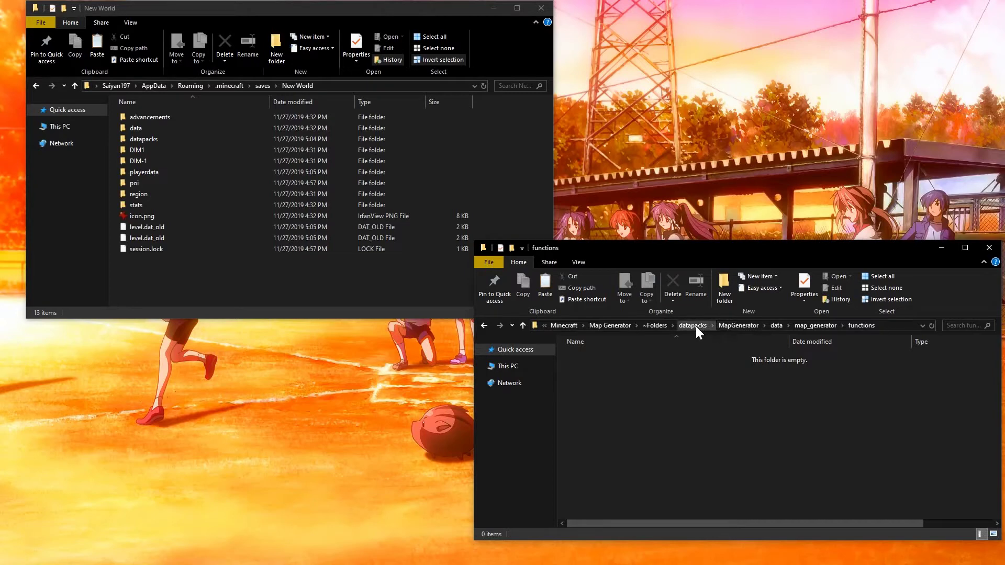
Step: Examine the generated\minecraft\structures path inside ~Folders and return to the ~Folders folder
left_click(656, 326)
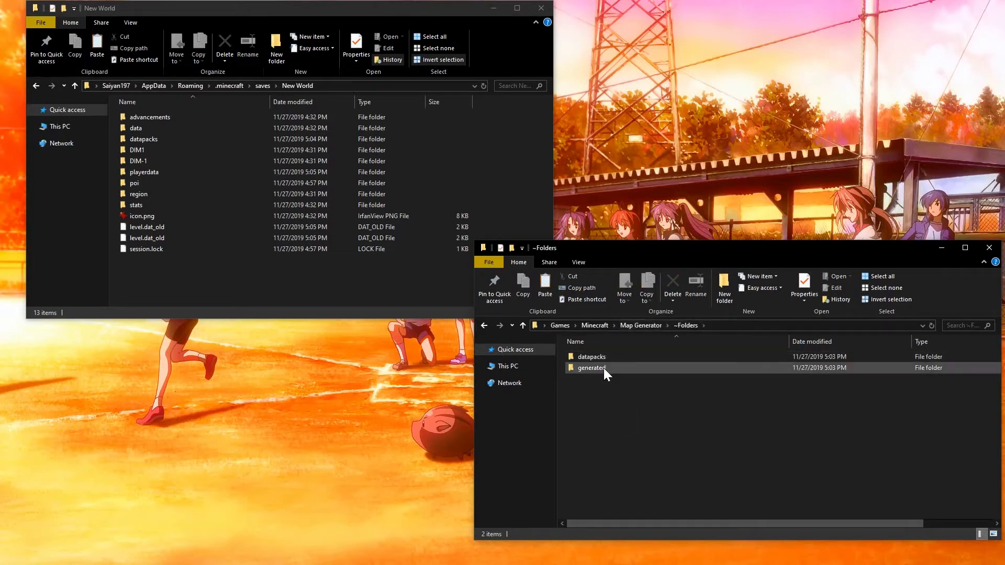
double_click(612, 368)
left_click(596, 359)
double_click(597, 360)
double_click(611, 357)
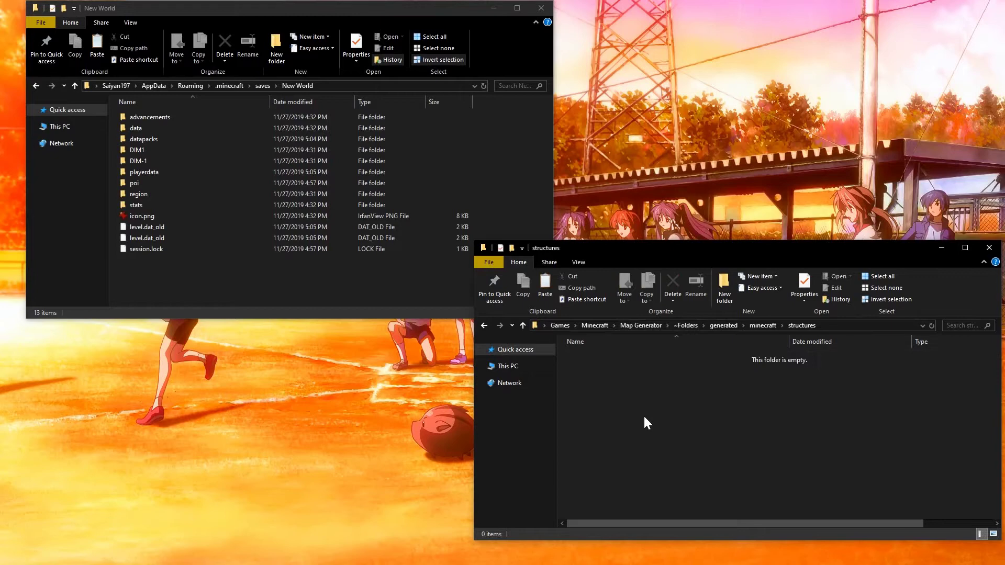
left_click(485, 326)
left_click(485, 325)
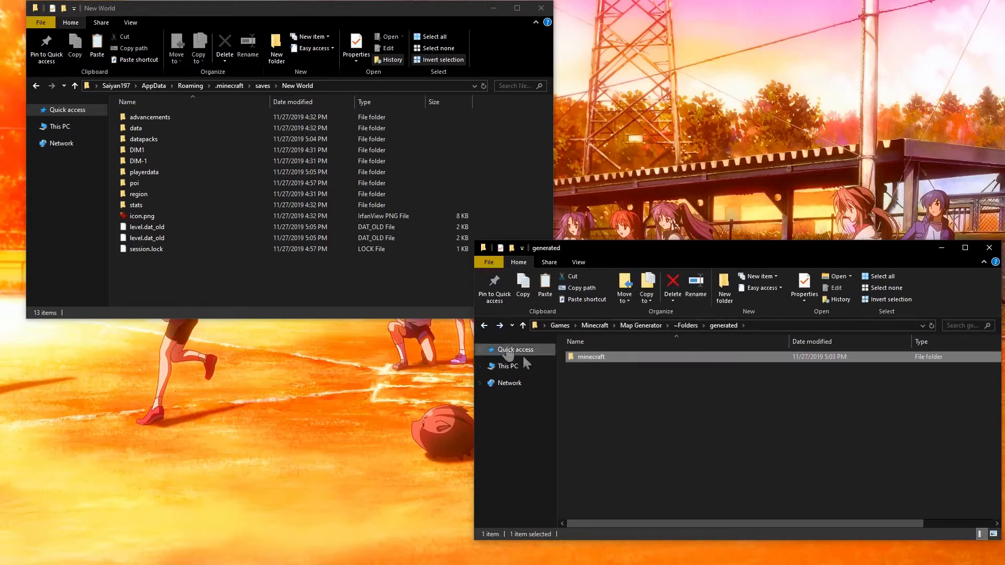
left_click(484, 325)
left_click(661, 413)
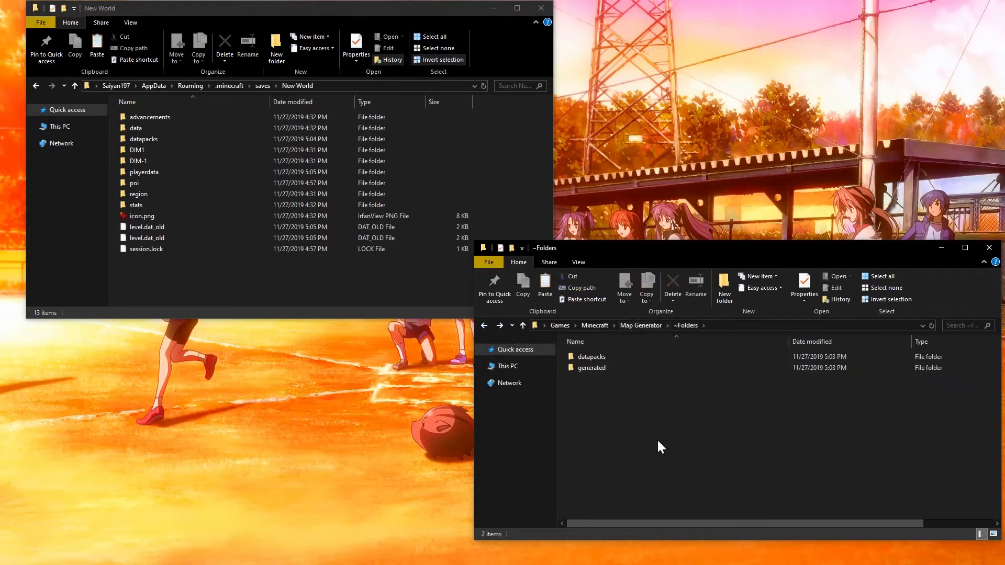
Step: Copy the datapacks and generated folders from ~Folders into the New World save folder
left_click_drag(635, 433, 606, 327)
left_click_drag(592, 362, 774, 489)
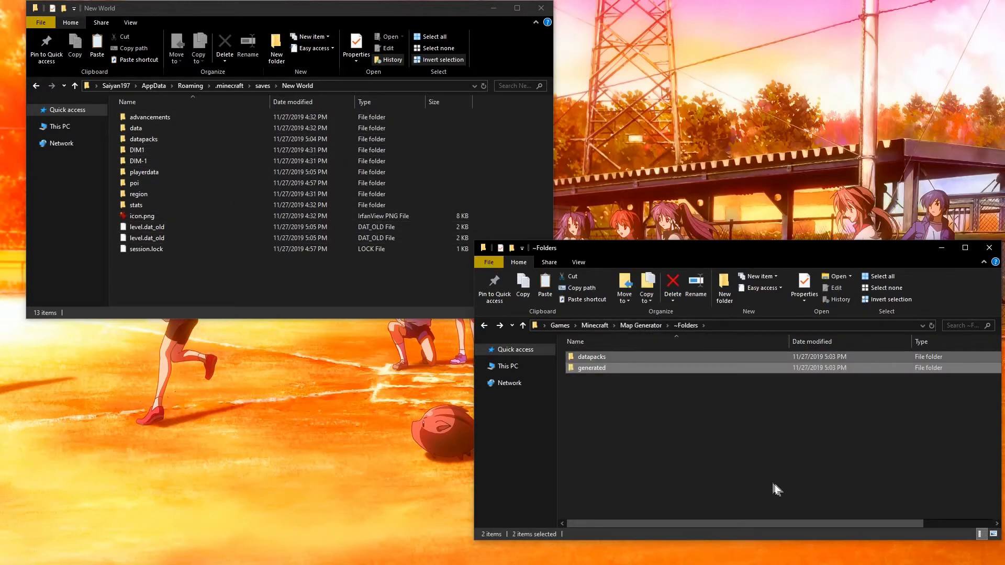
right_click(597, 365)
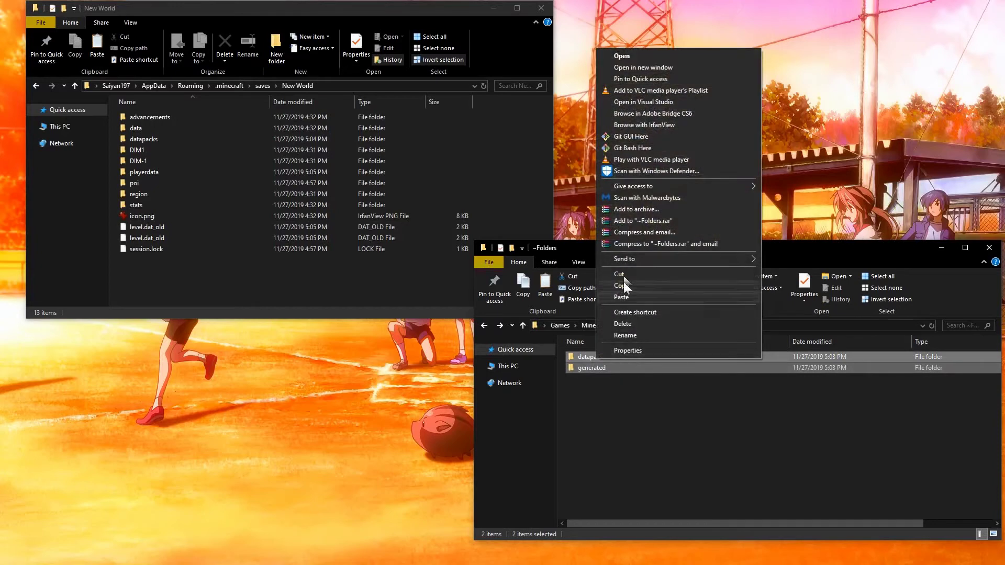
left_click(623, 286)
left_click(265, 264)
right_click(212, 268)
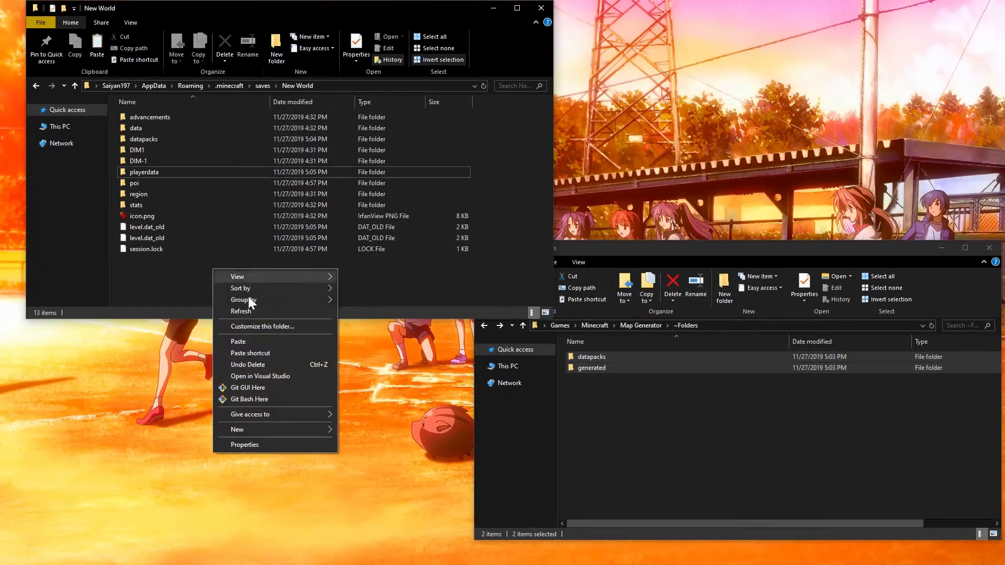
left_click(278, 341)
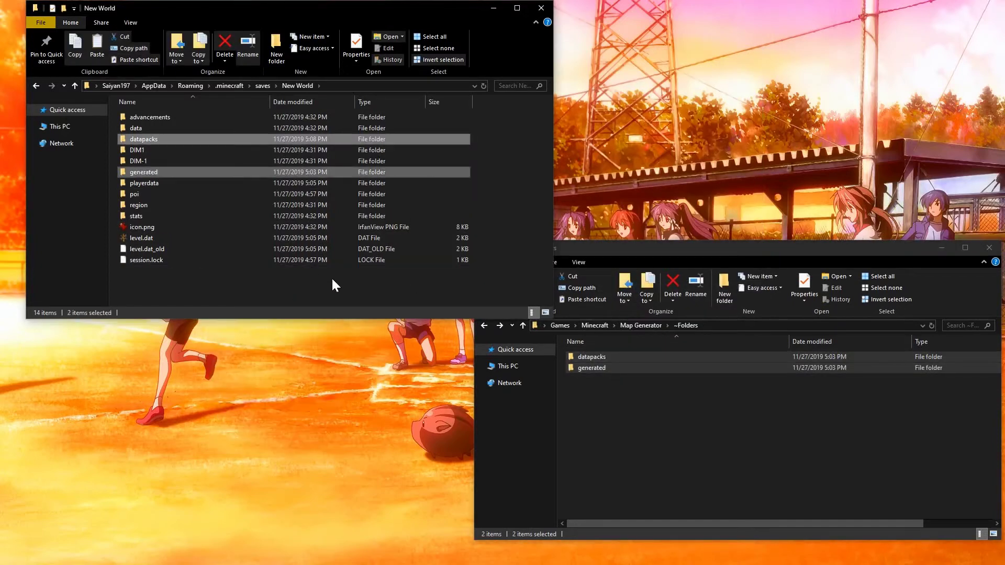
Step: Examine the copied datapacks\MapGenerator folder inside New World, including its pack.mcmeta file, and return to the New World folder
left_click(245, 285)
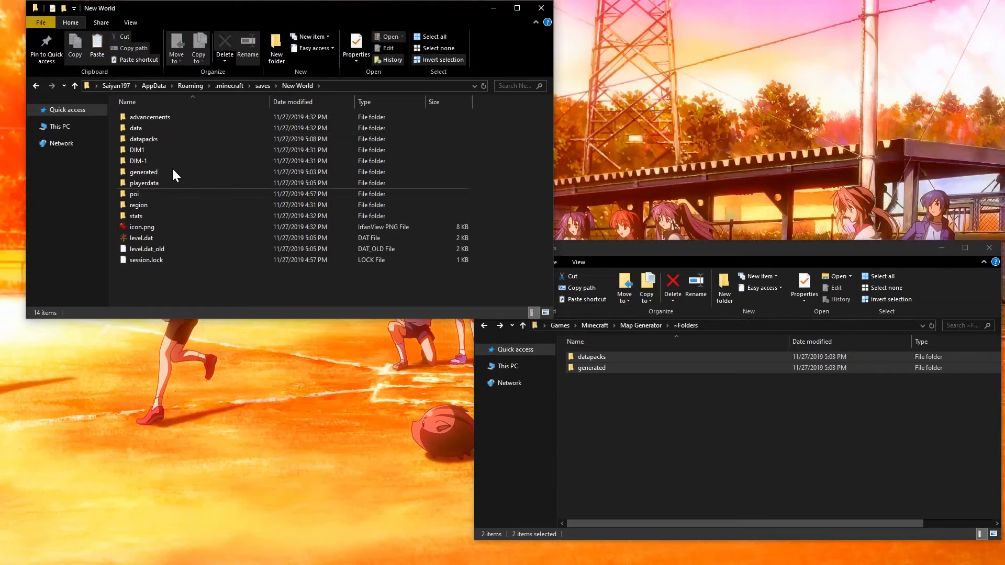
double_click(156, 138)
left_click(176, 117)
double_click(176, 118)
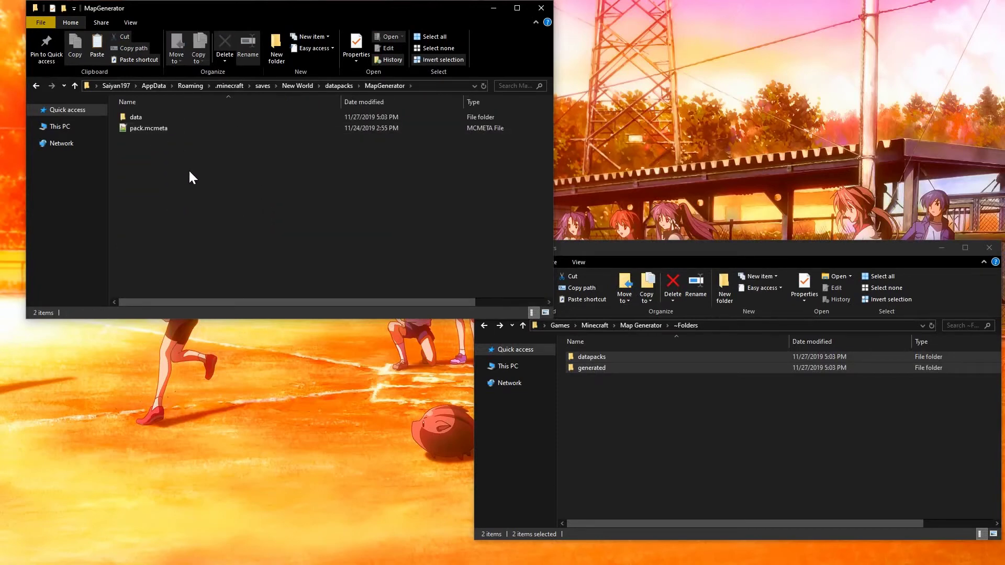
key("BackSpace")
key("BackSpace")
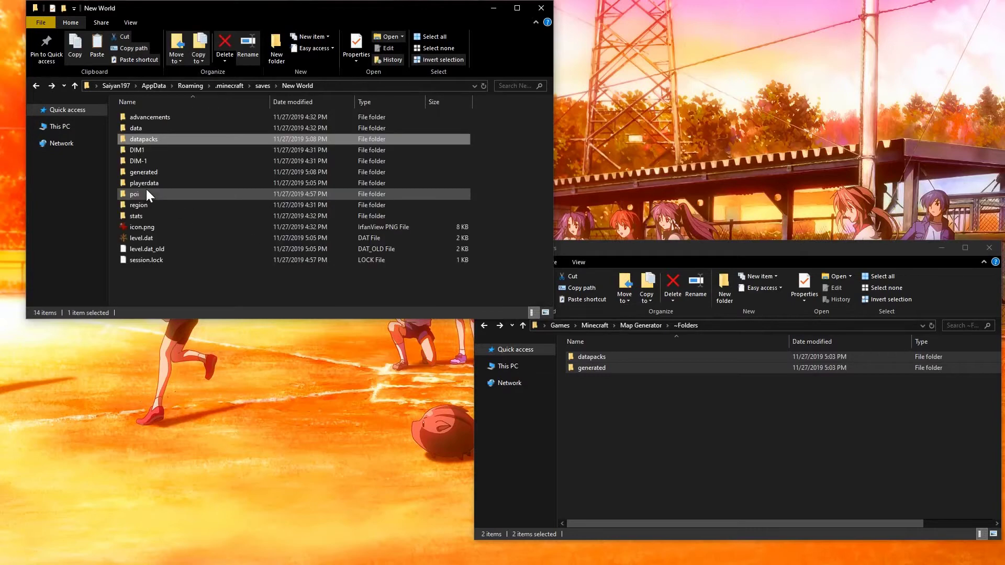
double_click(162, 140)
double_click(162, 117)
left_click(186, 131)
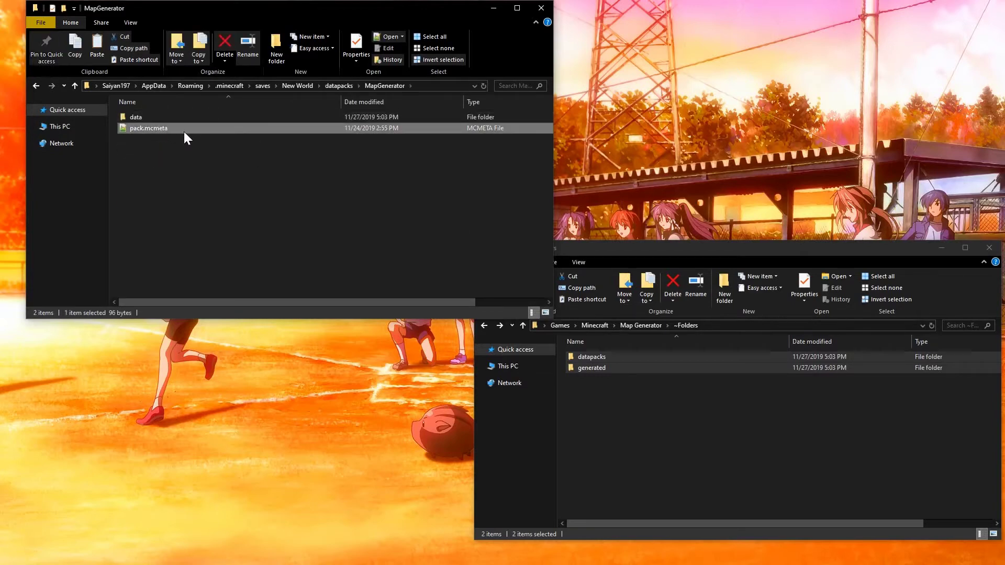
key("BackSpace")
key("BackSpace")
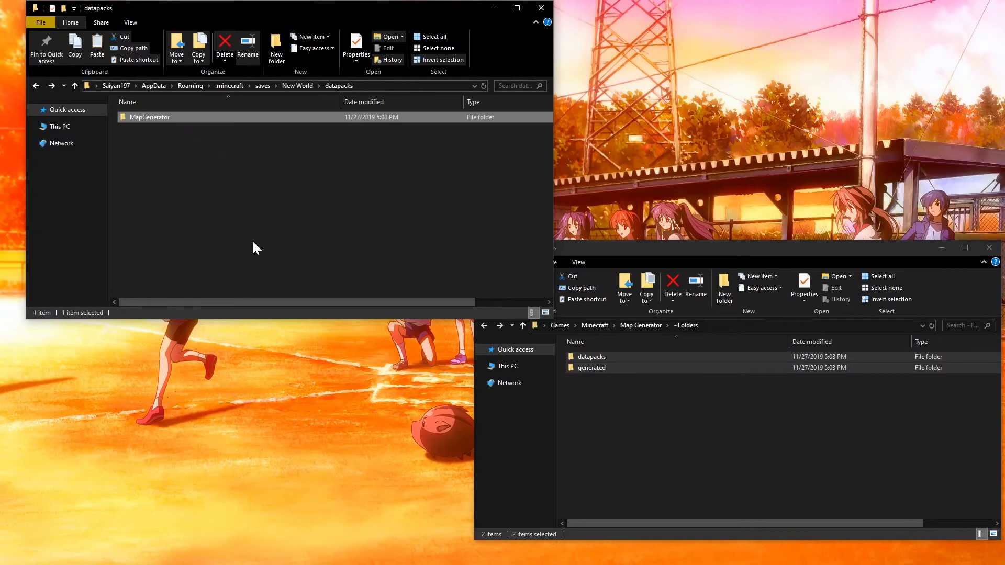
Step: Open the Map Generator's Example\structures folder and, in the other window, New World's generated\minecraft\structures folder
left_click(752, 469)
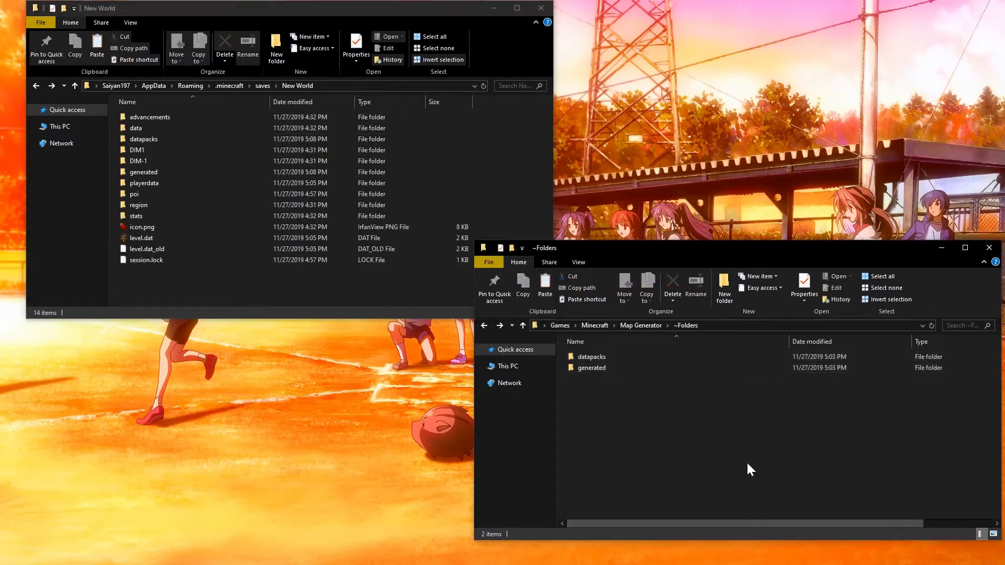
left_click(642, 326)
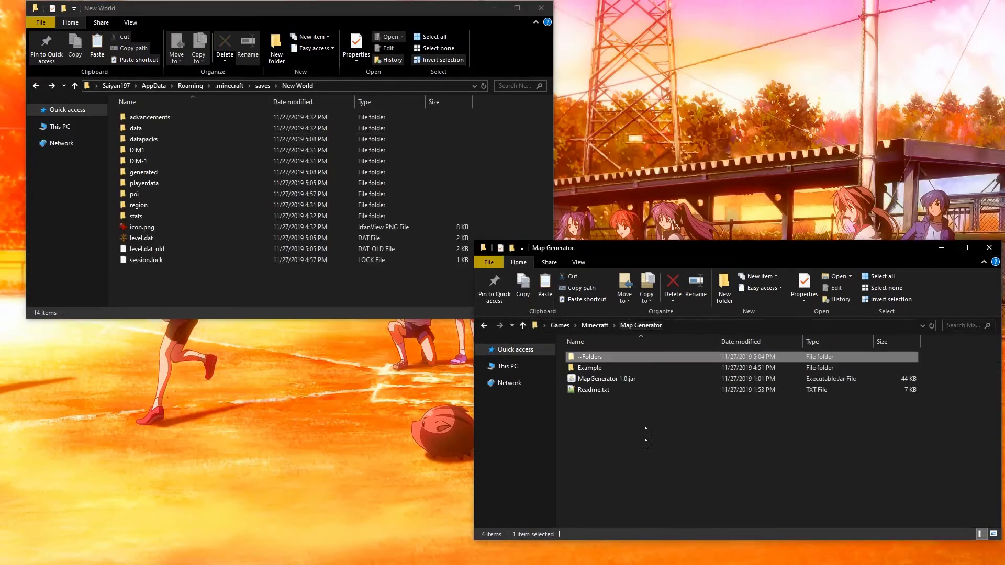
double_click(608, 368)
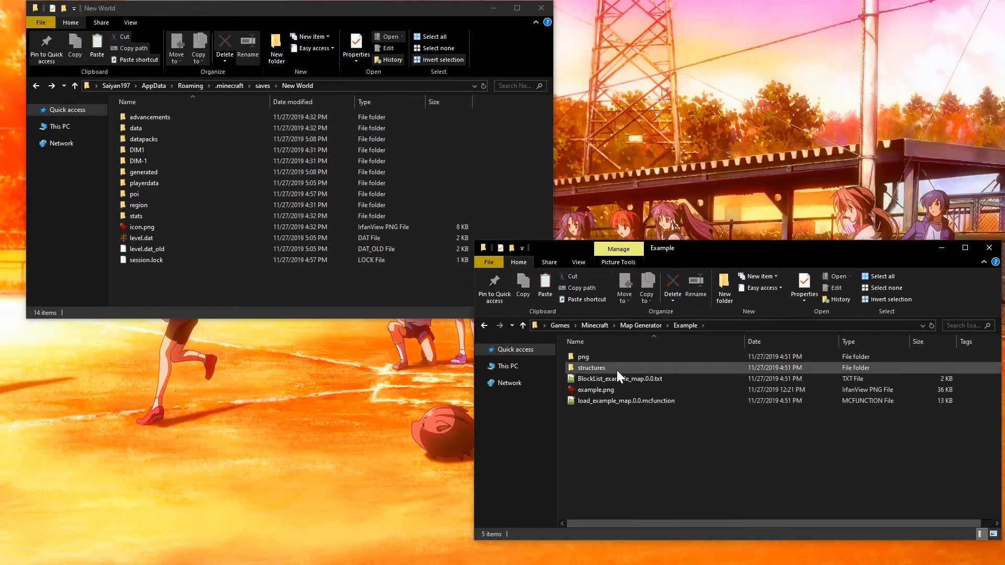
double_click(617, 369)
double_click(162, 172)
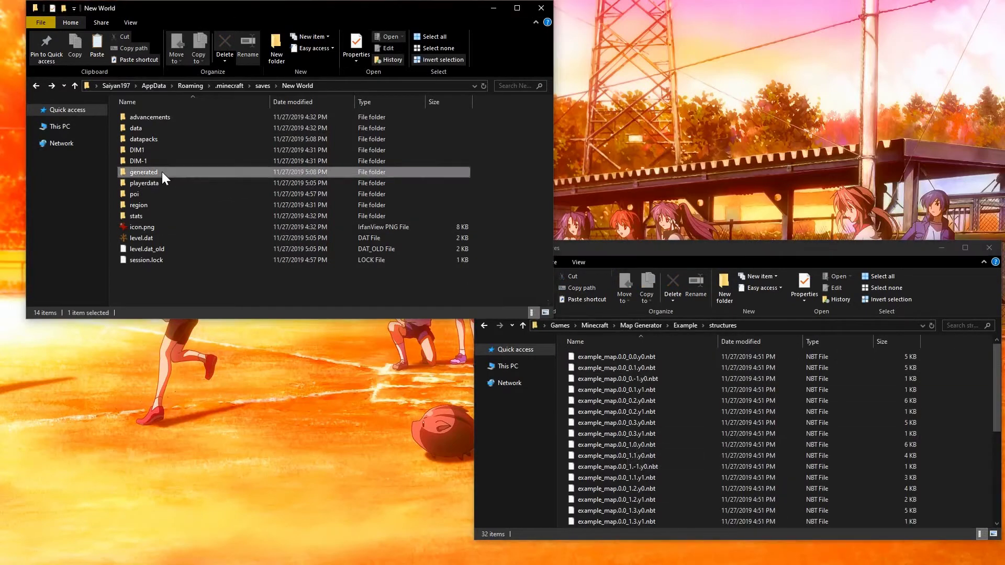
double_click(159, 117)
double_click(160, 117)
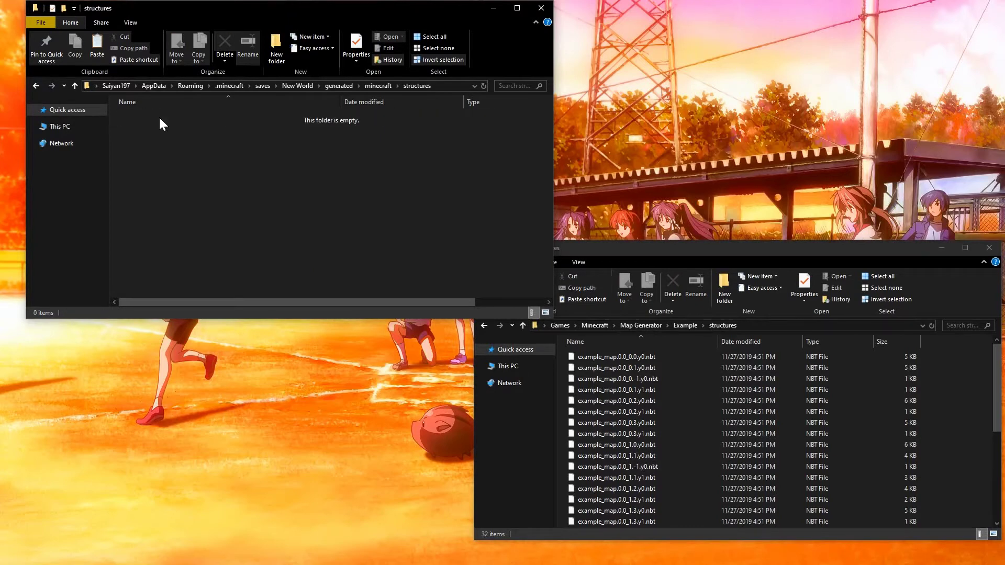
Step: Copy all the example_map .nbt files from Example\structures into New World's generated\minecraft\structures folder
left_click(658, 422)
left_click_drag(942, 367, 722, 527)
right_click(677, 467)
left_click(686, 399)
left_click(284, 214)
right_click(284, 213)
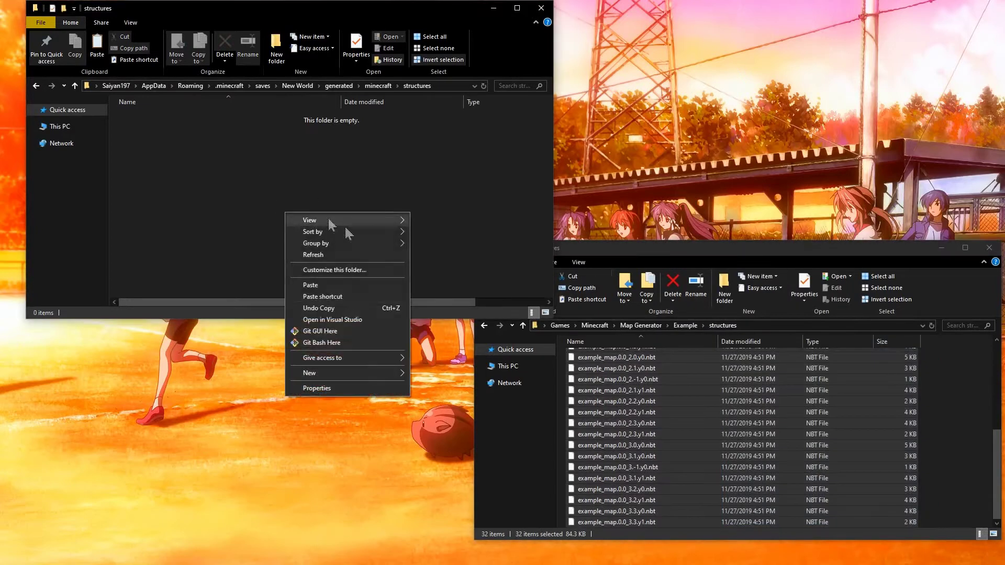
left_click(330, 284)
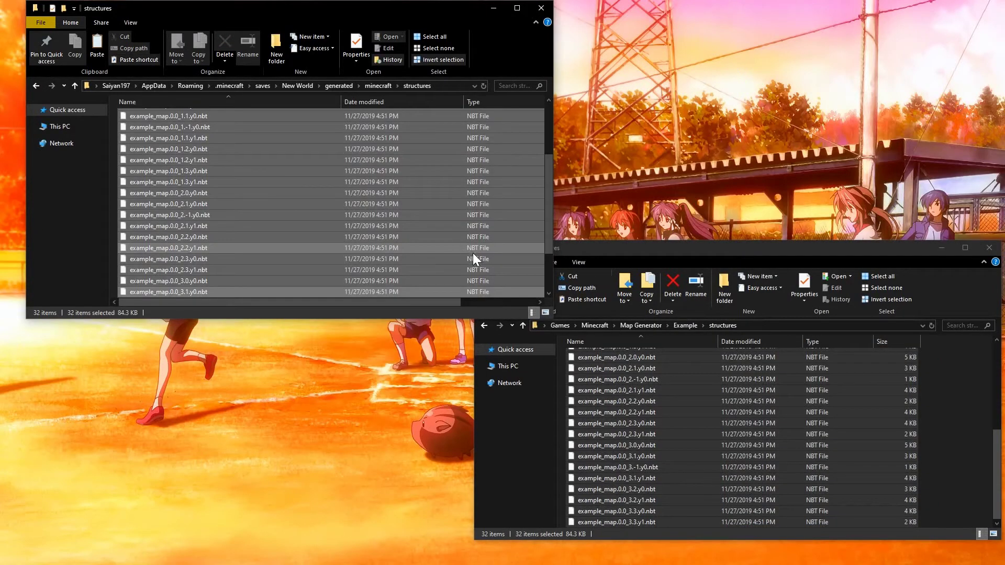
left_click(391, 235)
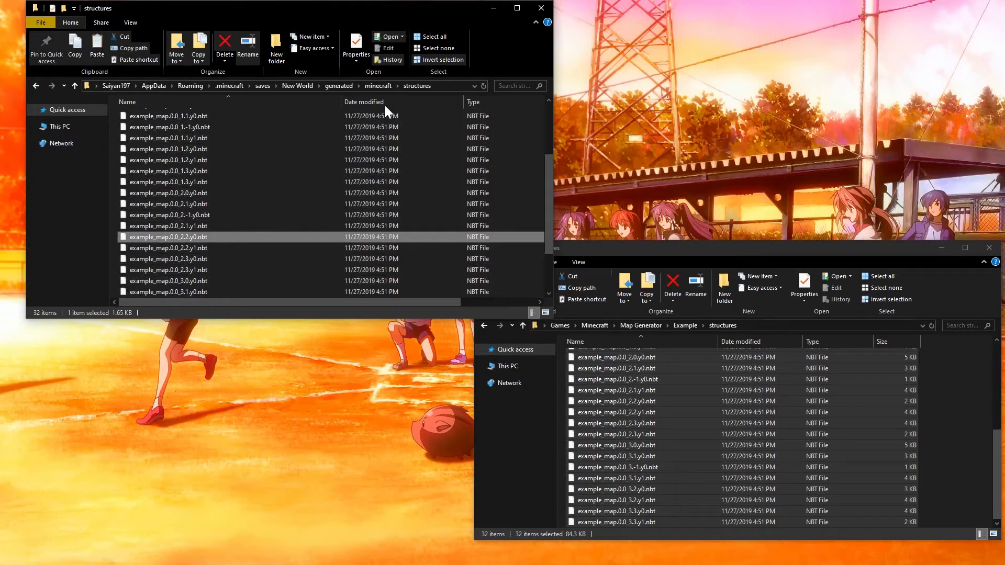
Step: Open New World's datapacks\MapGenerator\data\map_generator\functions folder
left_click(298, 86)
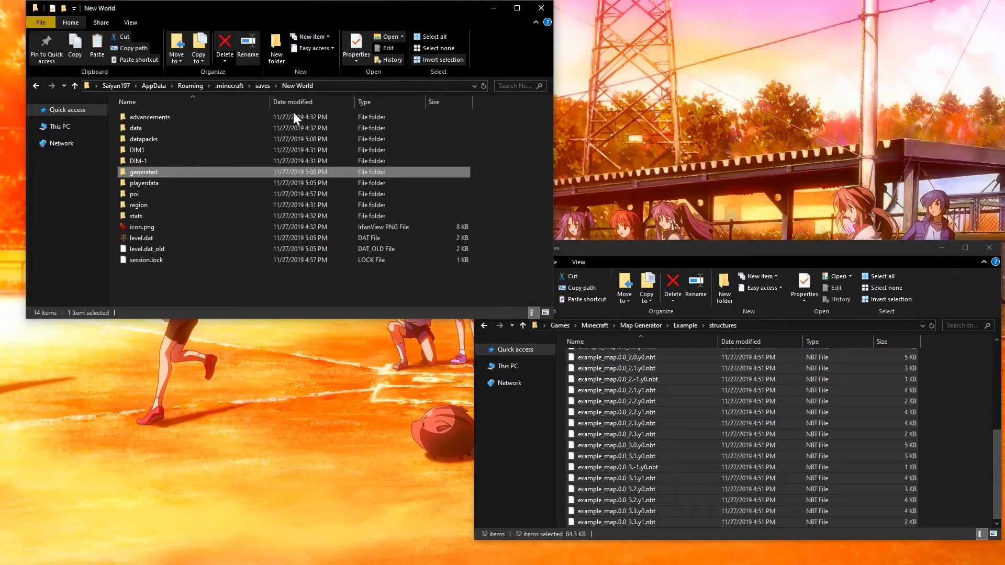
double_click(155, 140)
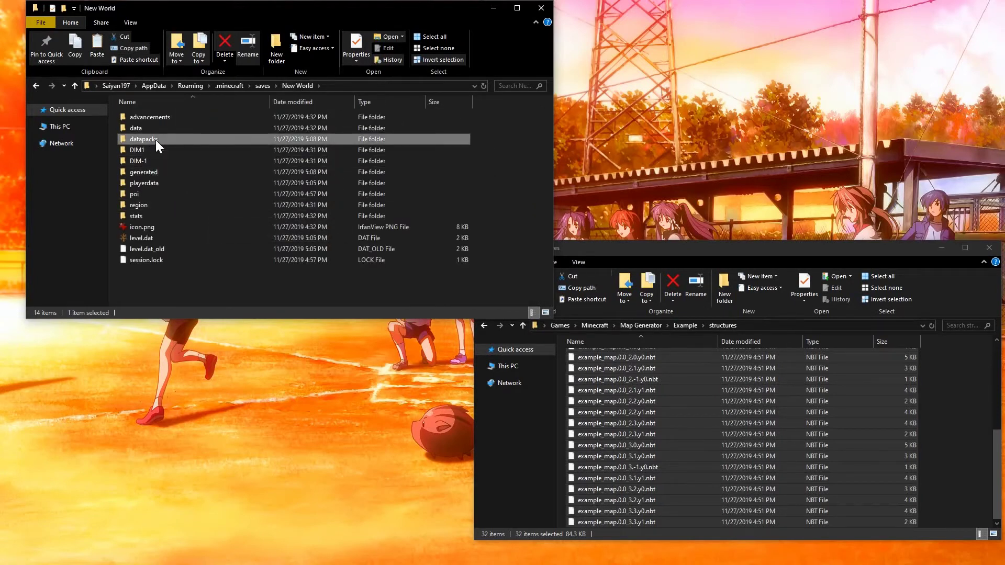
double_click(171, 117)
double_click(170, 117)
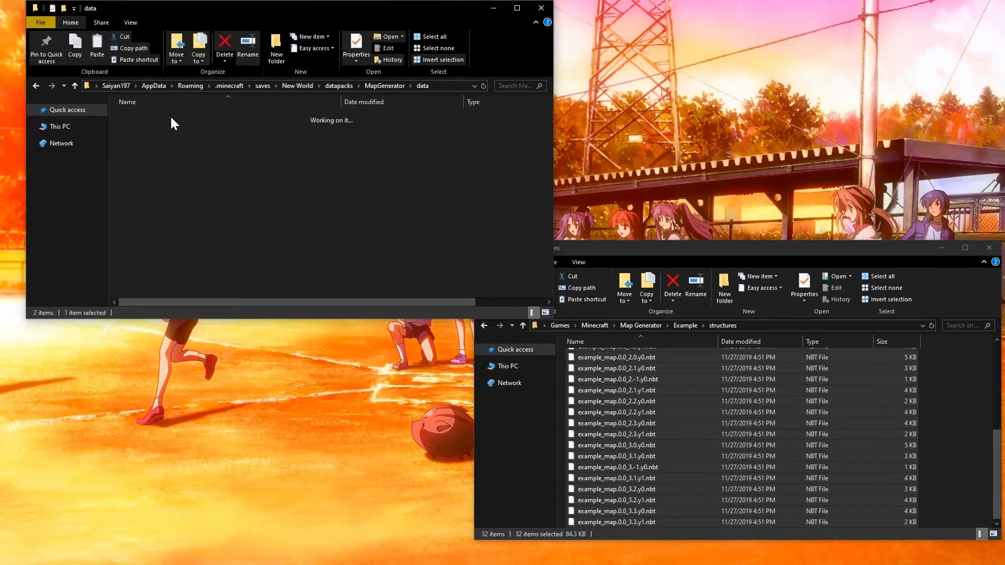
double_click(171, 117)
double_click(178, 117)
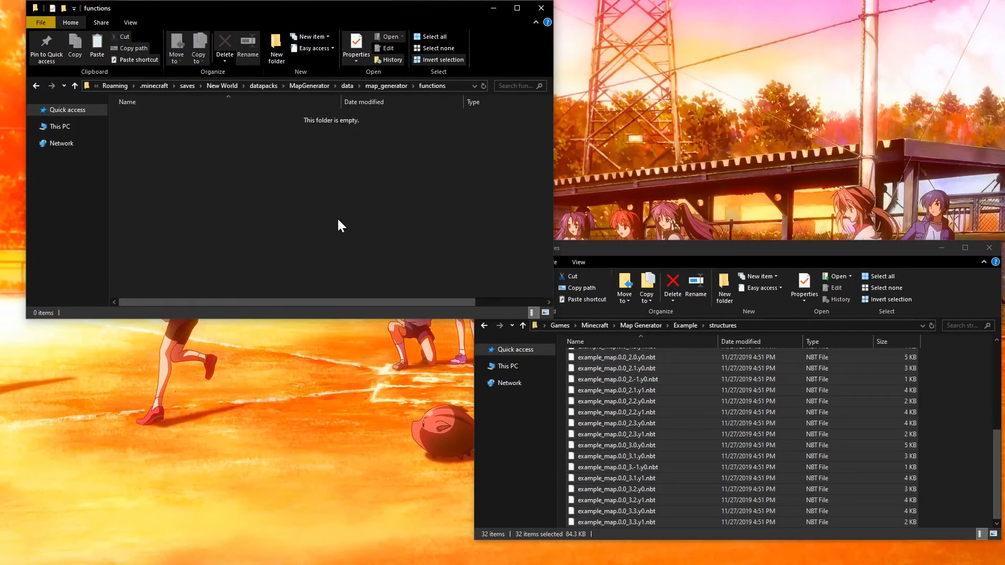
Step: Copy load_example_map.0.0.mcfunction from the Example folder into the functions folder, and return to the datapack's MapGenerator folder
left_click(946, 413)
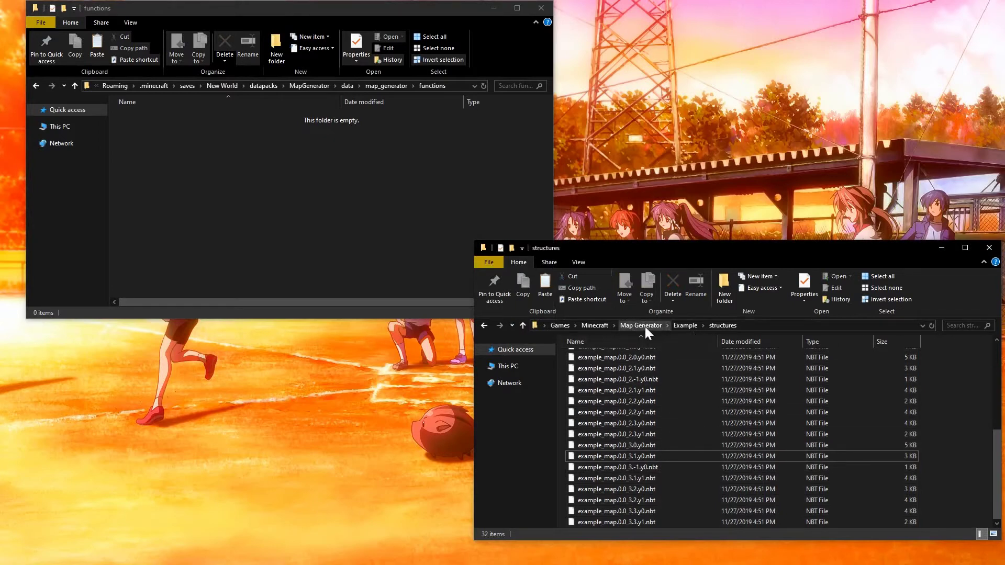
left_click(688, 327)
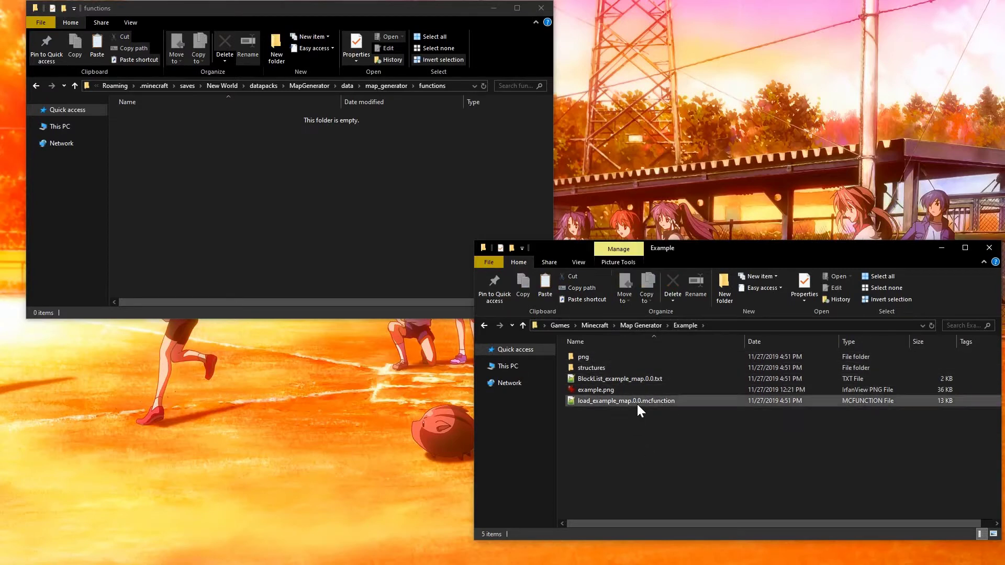
left_click(625, 406)
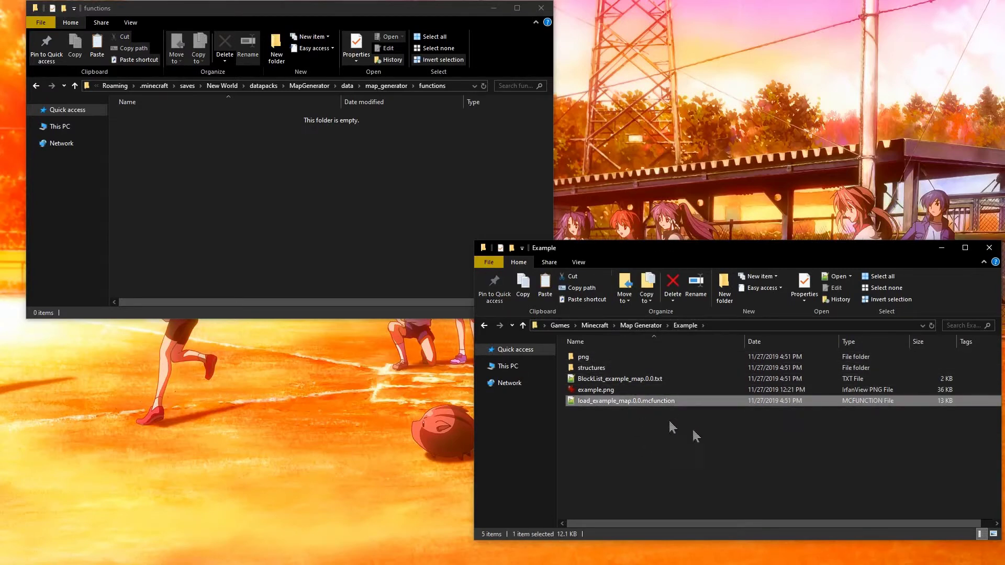
right_click(607, 404)
left_click(657, 350)
right_click(298, 198)
left_click(348, 270)
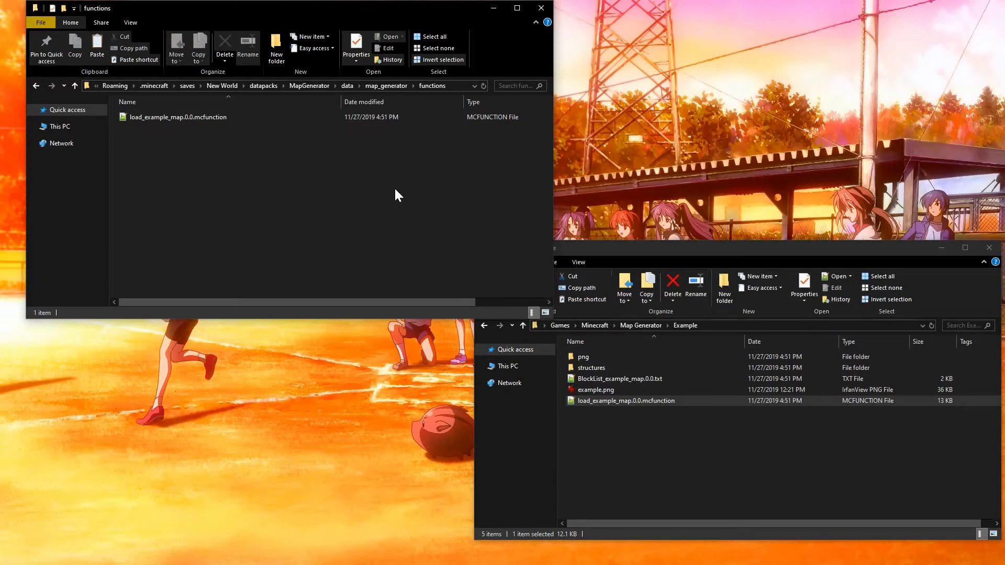
left_click(314, 87)
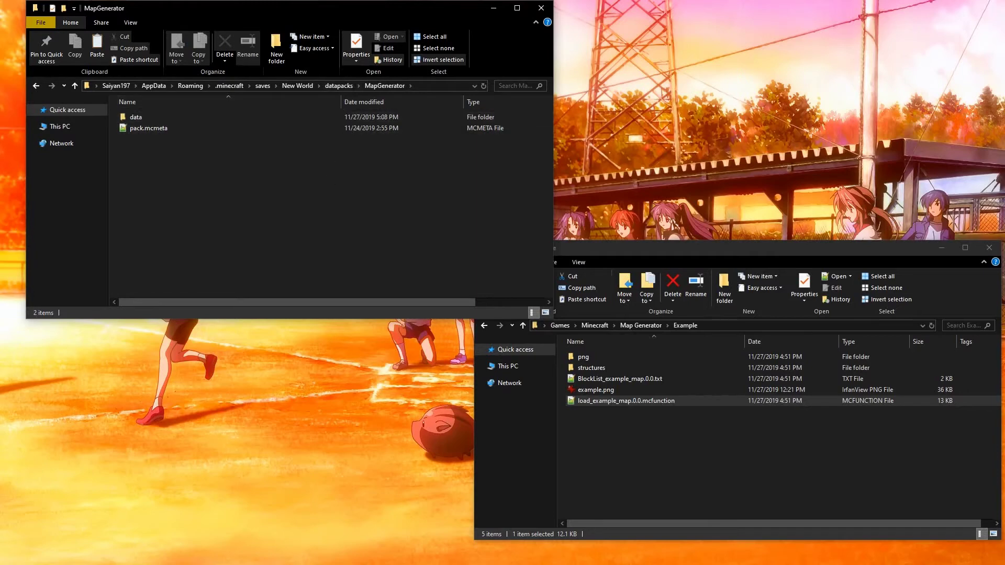
Step: Switch to Minecraft and load the New World save
key("alt+Tab")
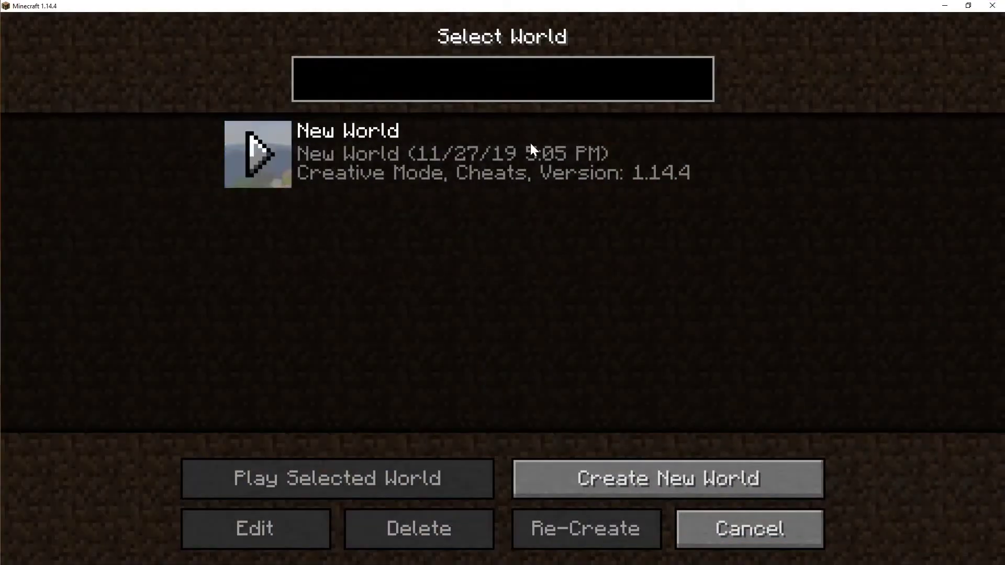
double_click(530, 143)
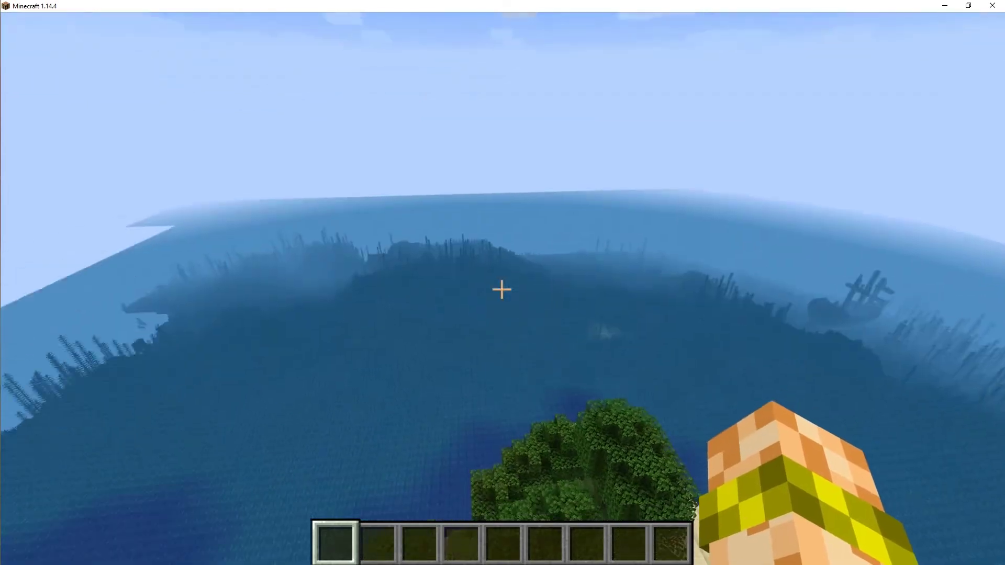
mouse_move(502, 290)
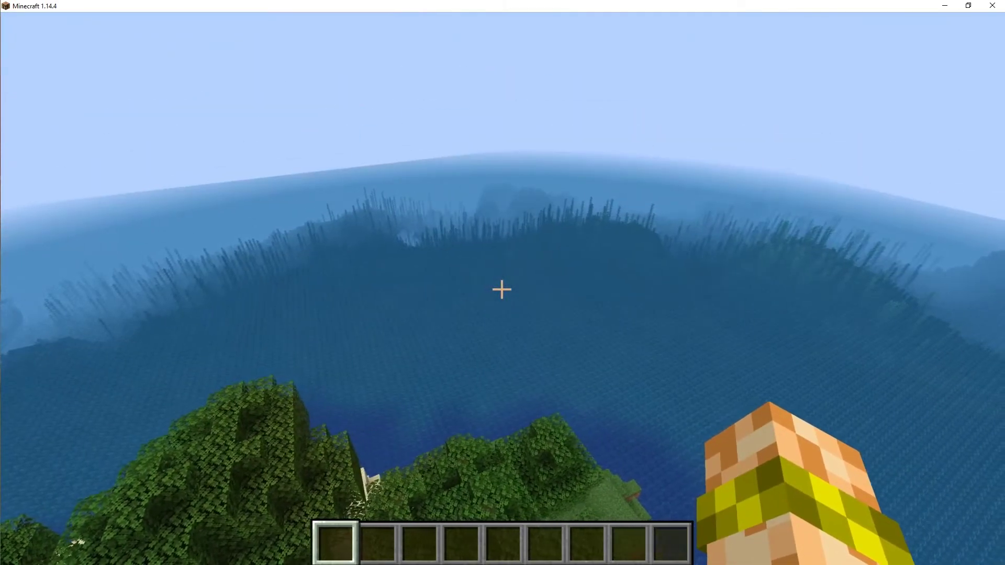
Step: Enter the command /function map_generator:load_example_map.0.0 in the chat
key("slash")
type("function")
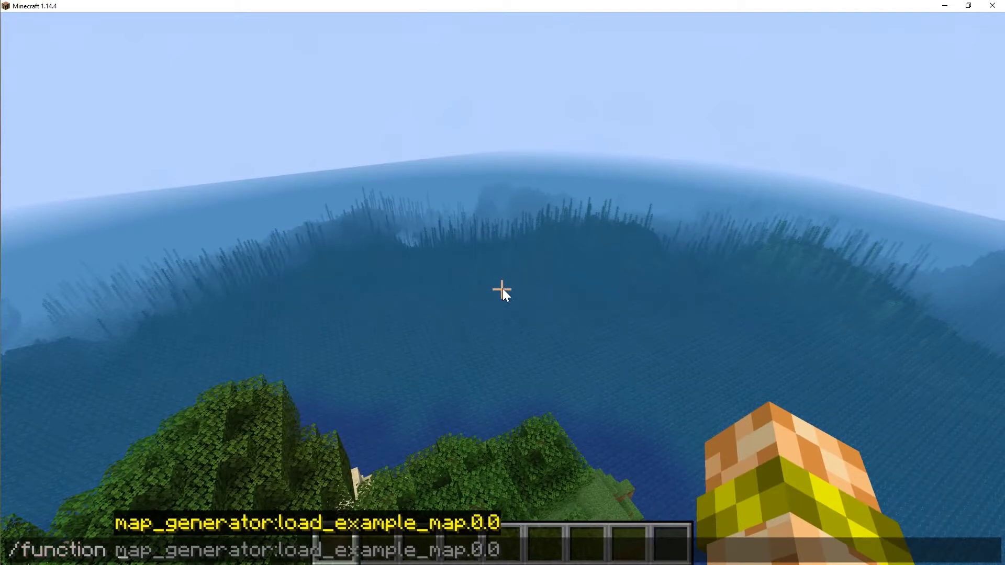
left_click(428, 524)
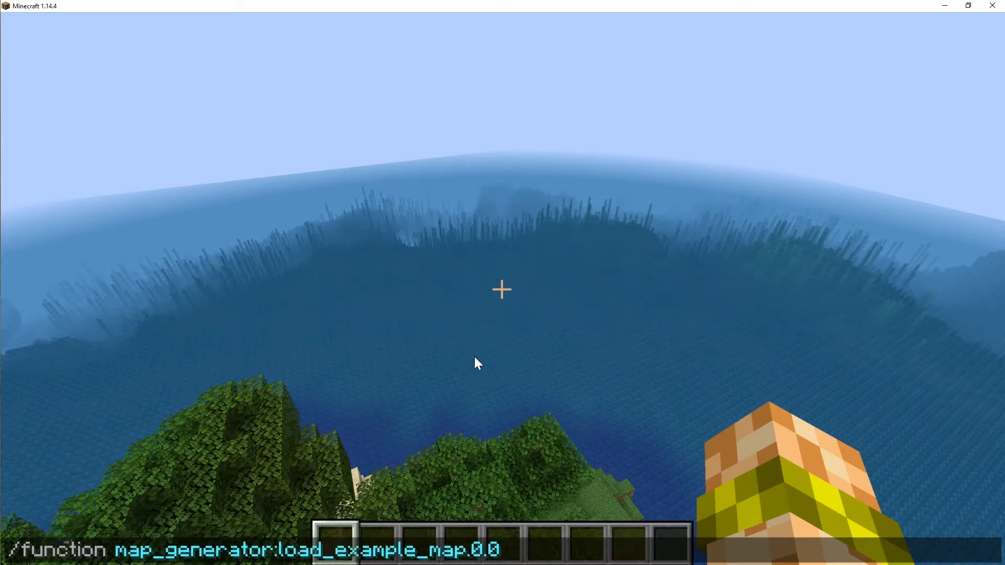
key("Return")
Step: Find the empty map by searching the creative inventory for "map" and put it in the first hotbar slot
key("e")
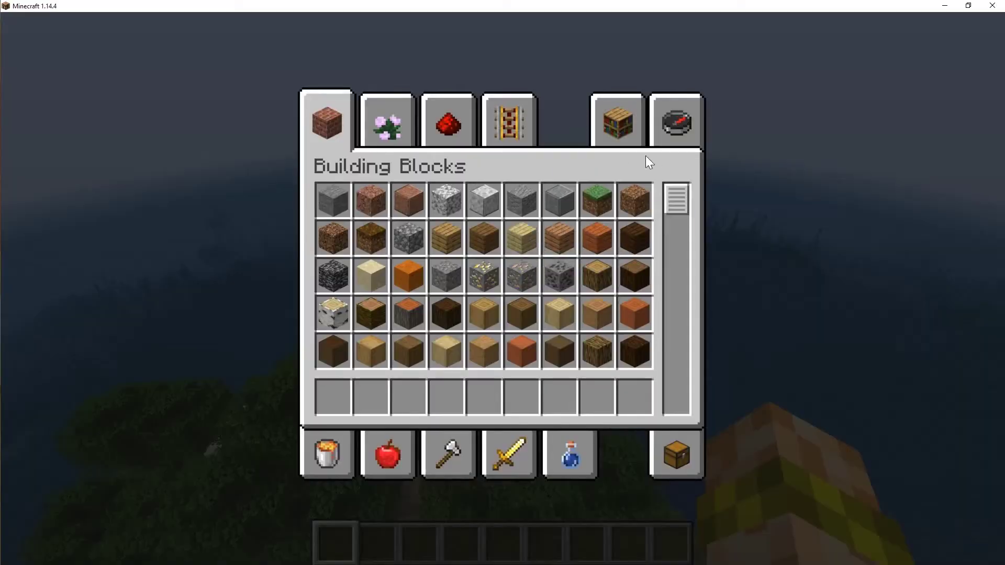
left_click(683, 117)
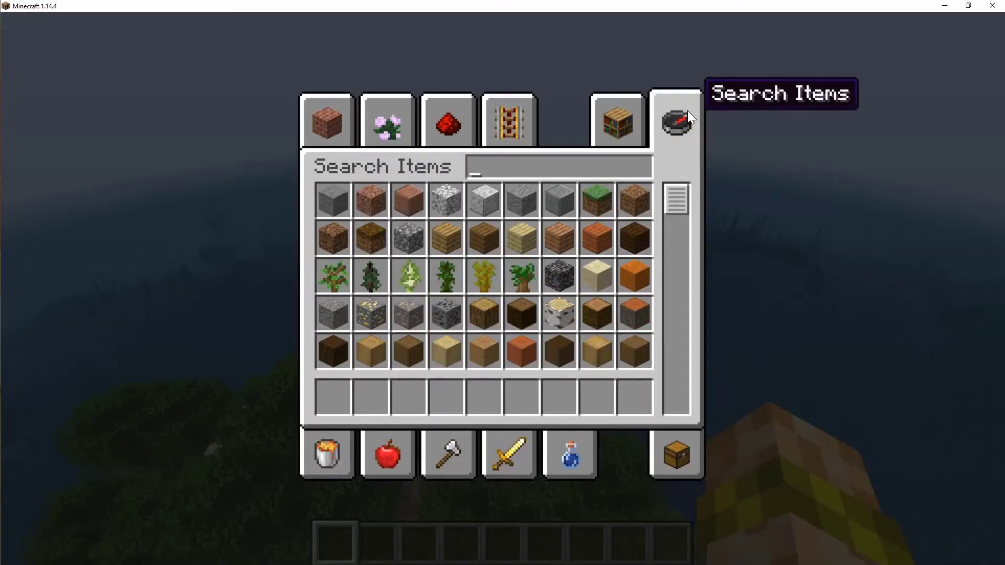
type("map")
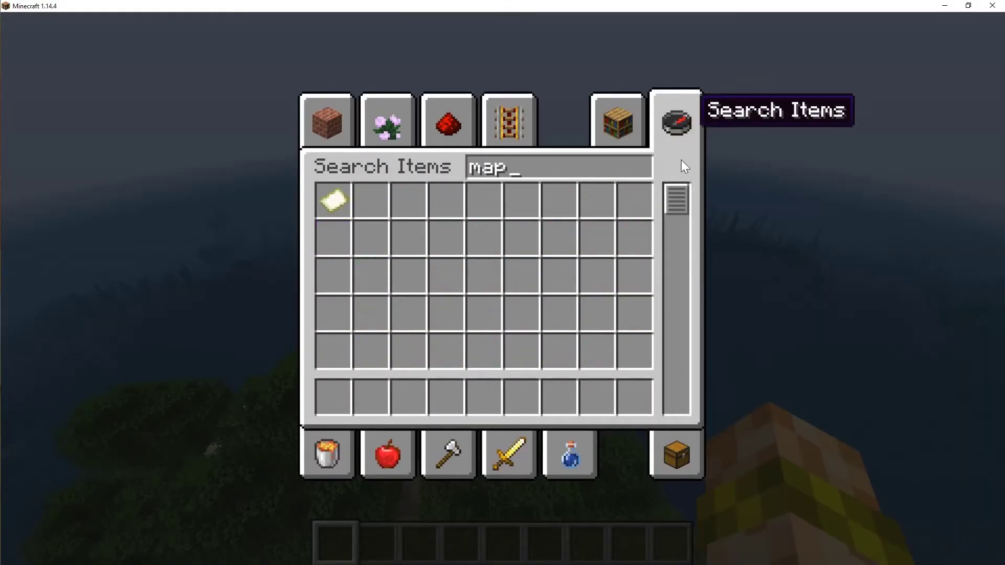
left_click(335, 204)
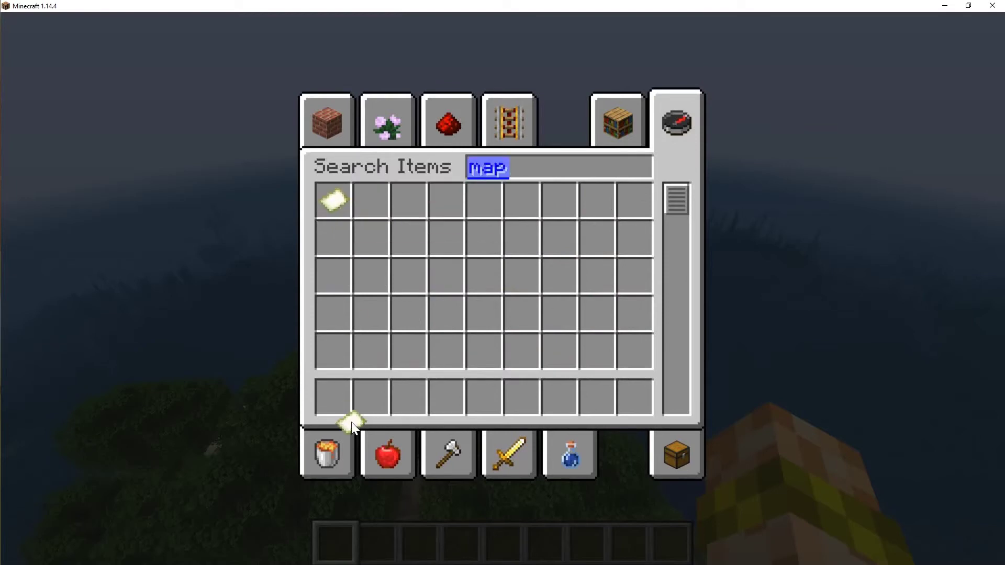
left_click(331, 395)
key("e")
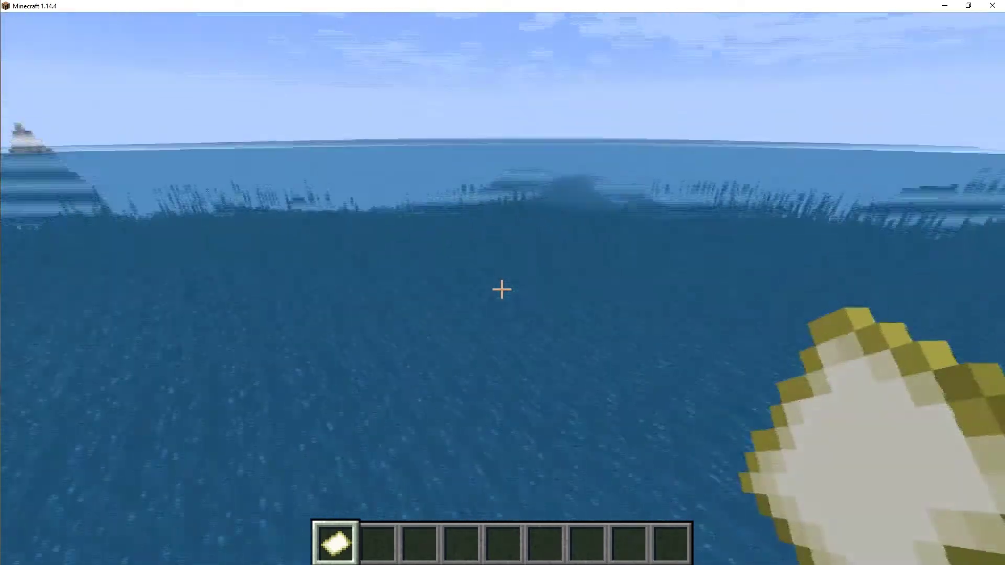
Step: Create a map from the empty map, hold it, and fly to the upper-left corner of the mapped area
right_click(501, 289)
key("2")
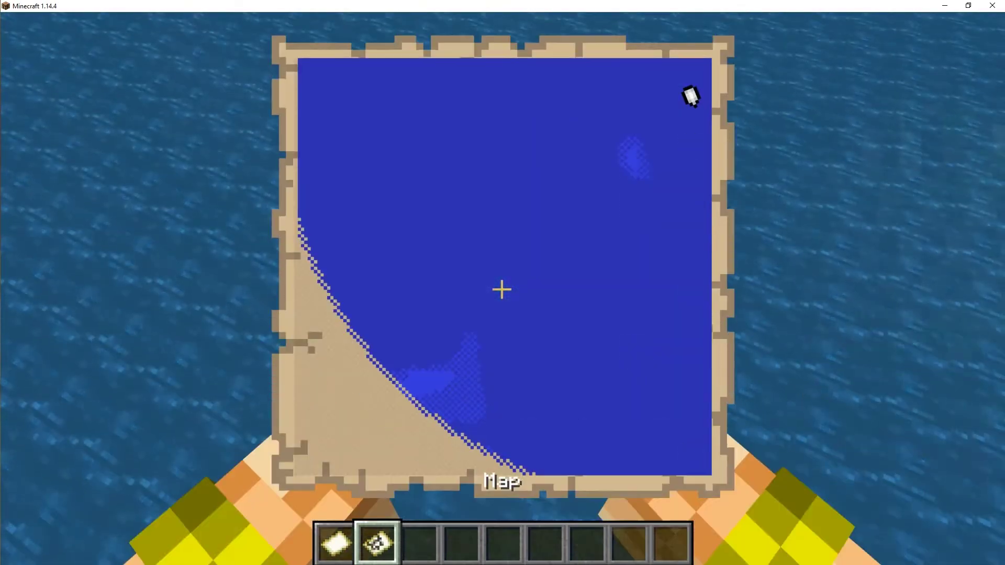
key("w")
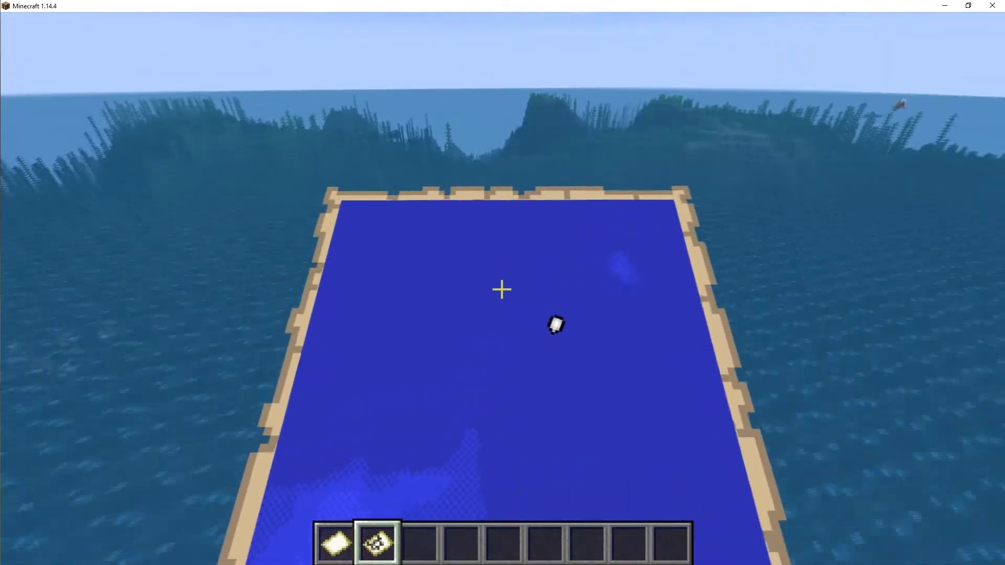
key("w")
key("w")
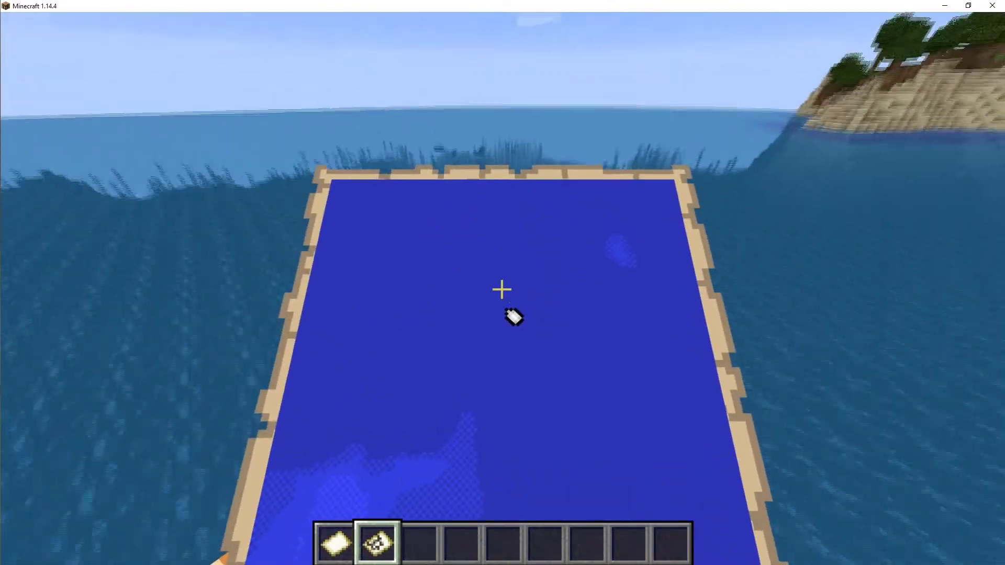
key("w")
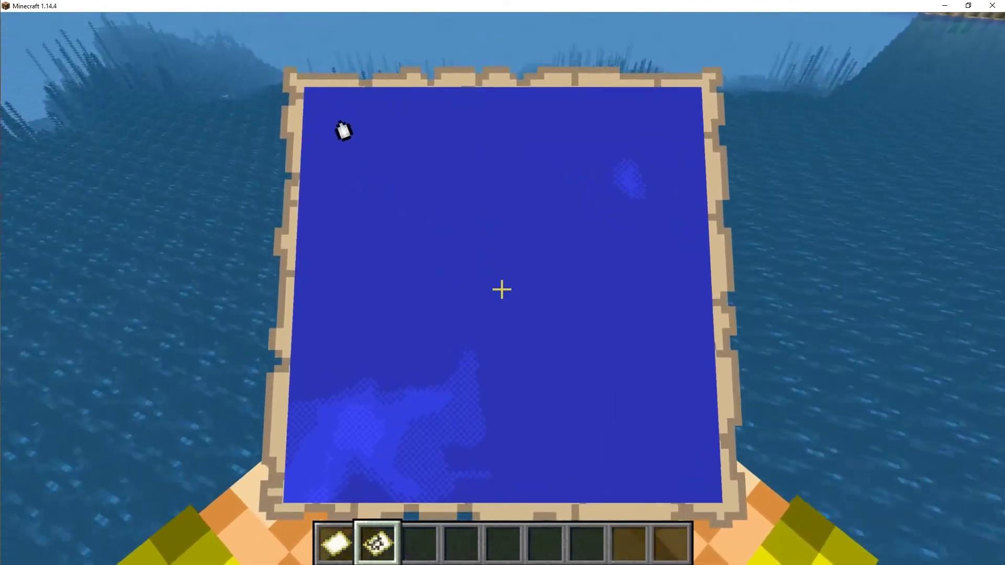
key("w")
key("w")
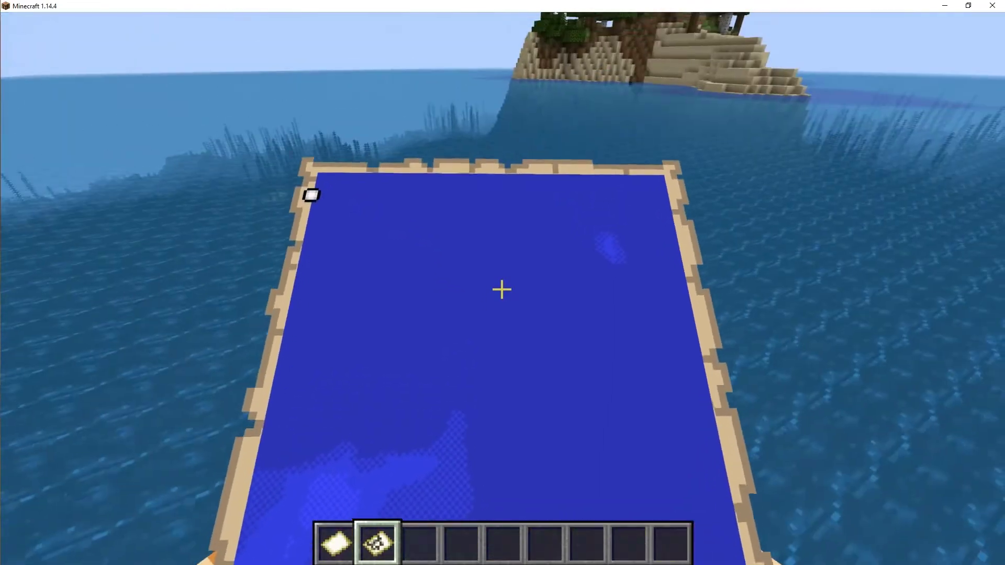
key("w")
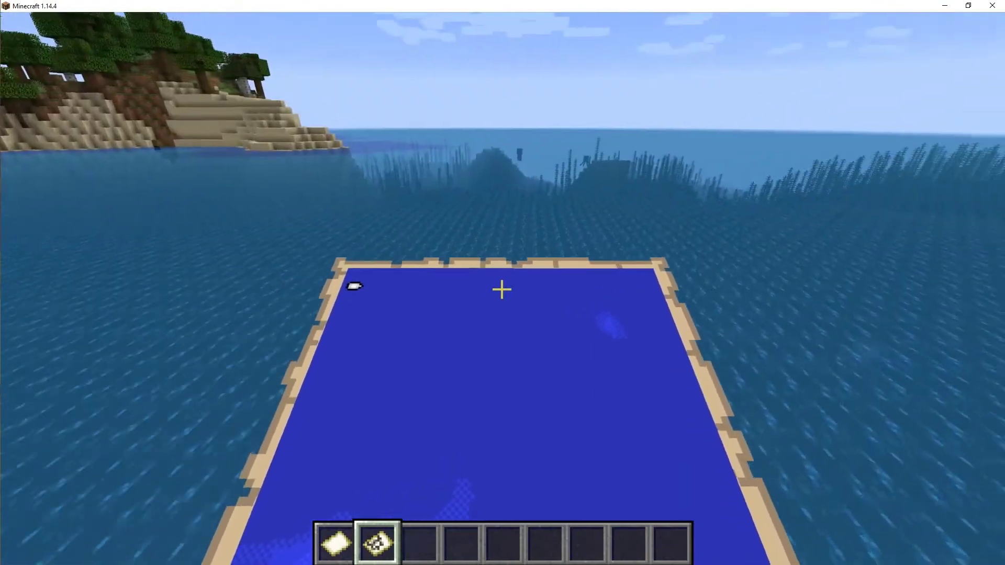
key("w")
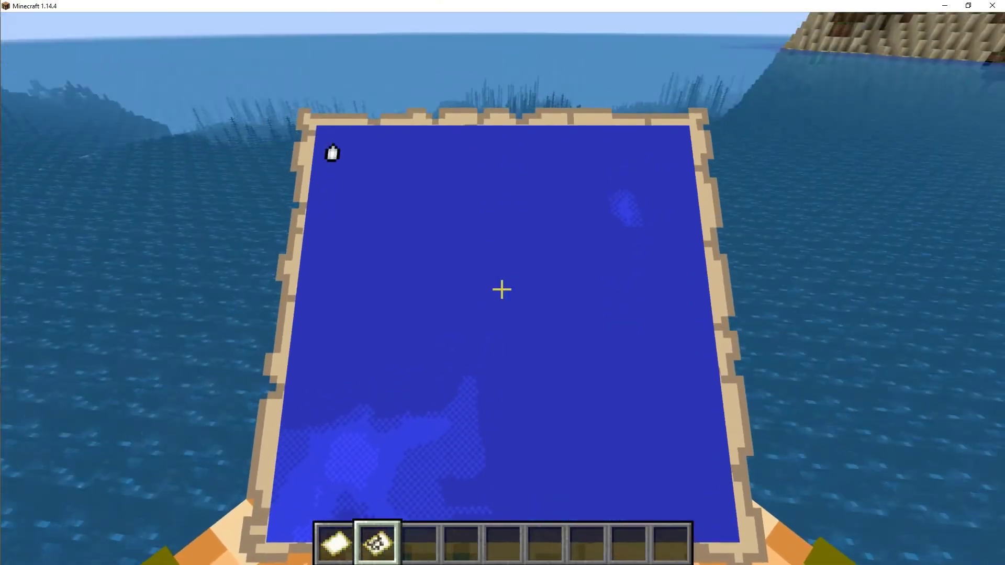
key("w")
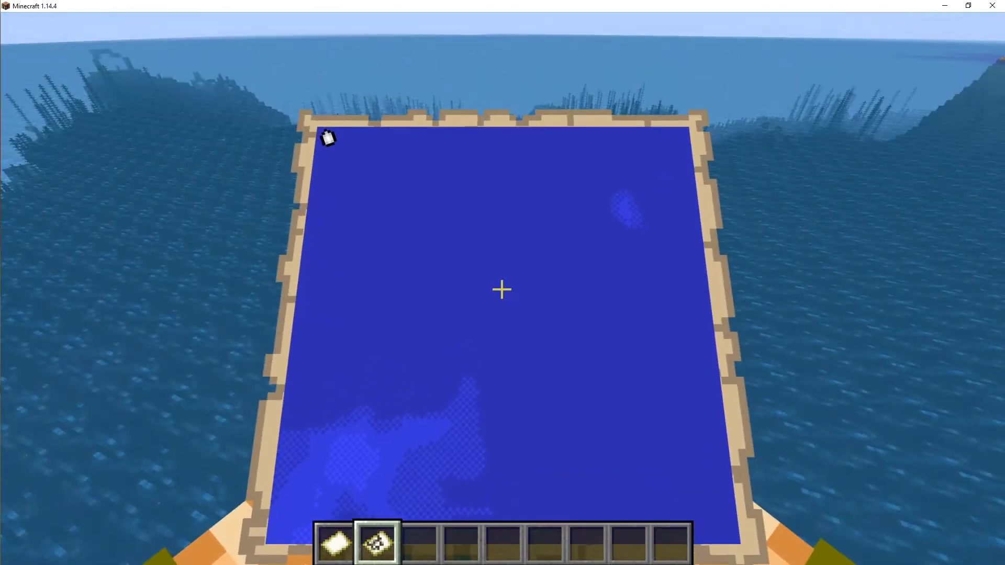
Step: Show the chunk borders and move directly above the north-west corner of the chunk at the map's corner
scroll(502, 290, "down", 1)
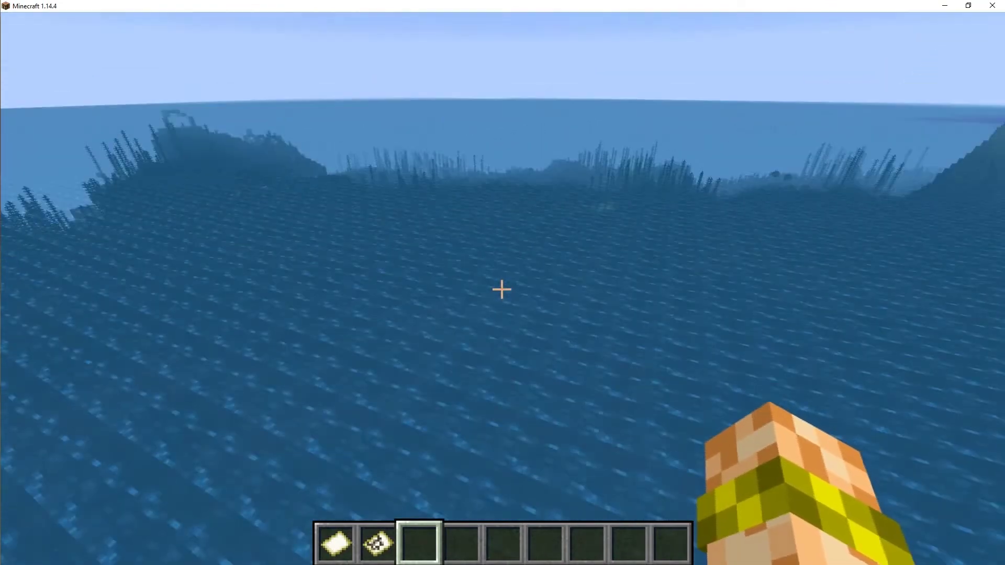
key("F3")
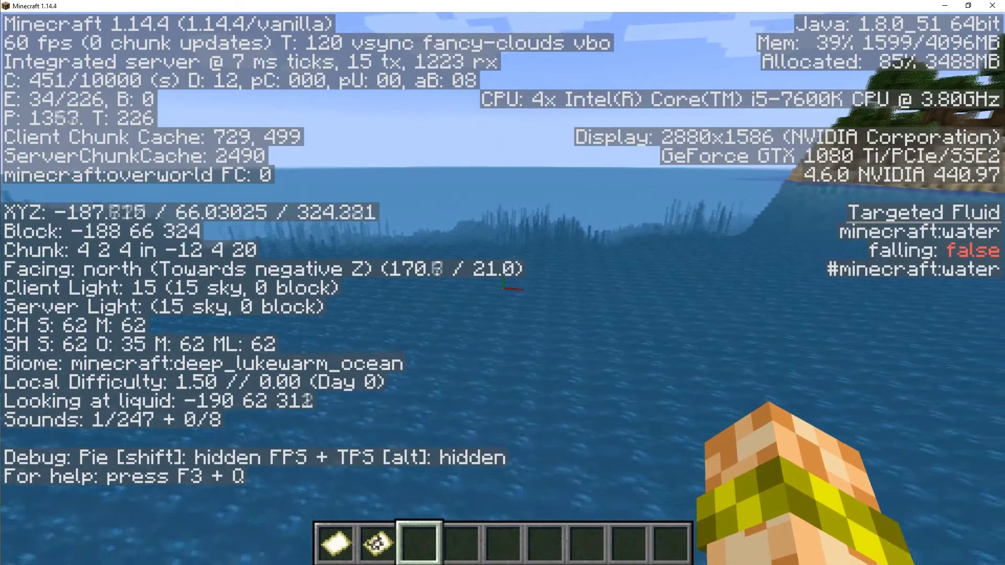
key("t")
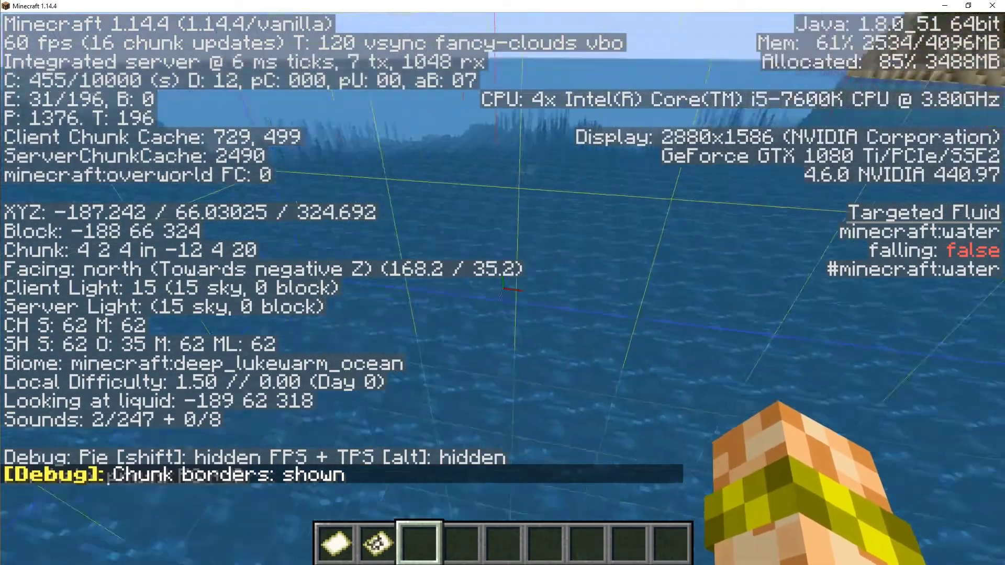
key("F3")
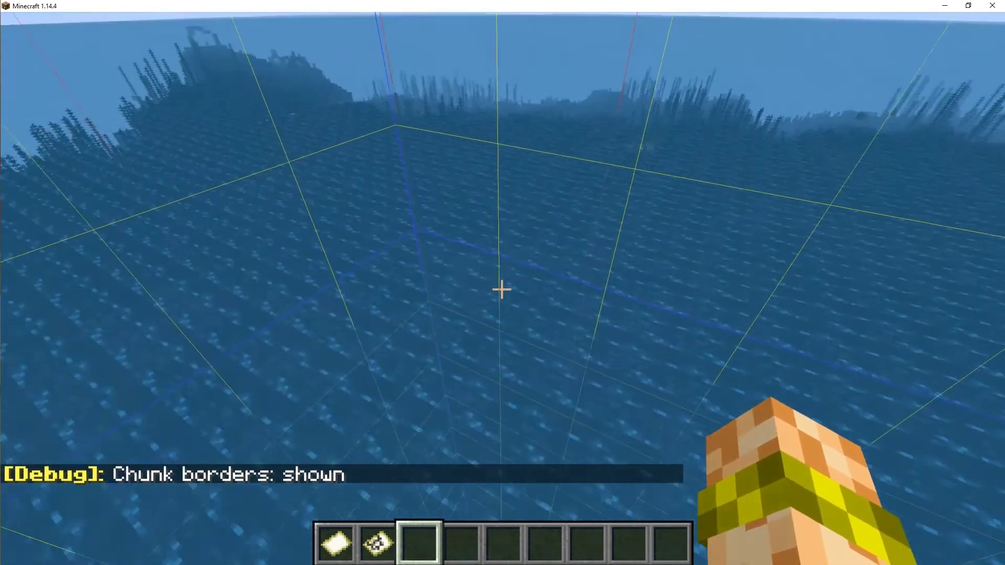
scroll(502, 283, "up", 1)
scroll(502, 282, "down", 1)
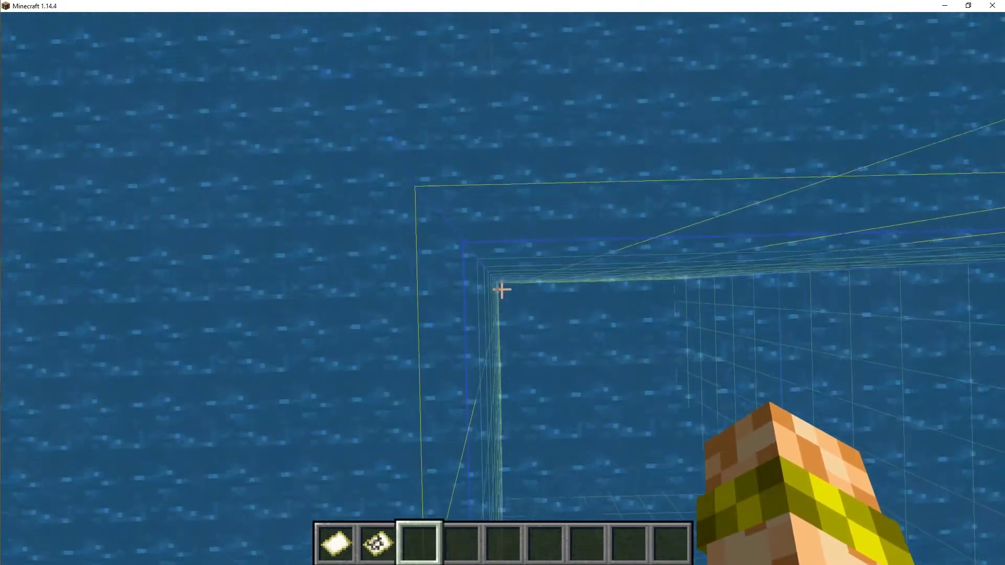
key("space")
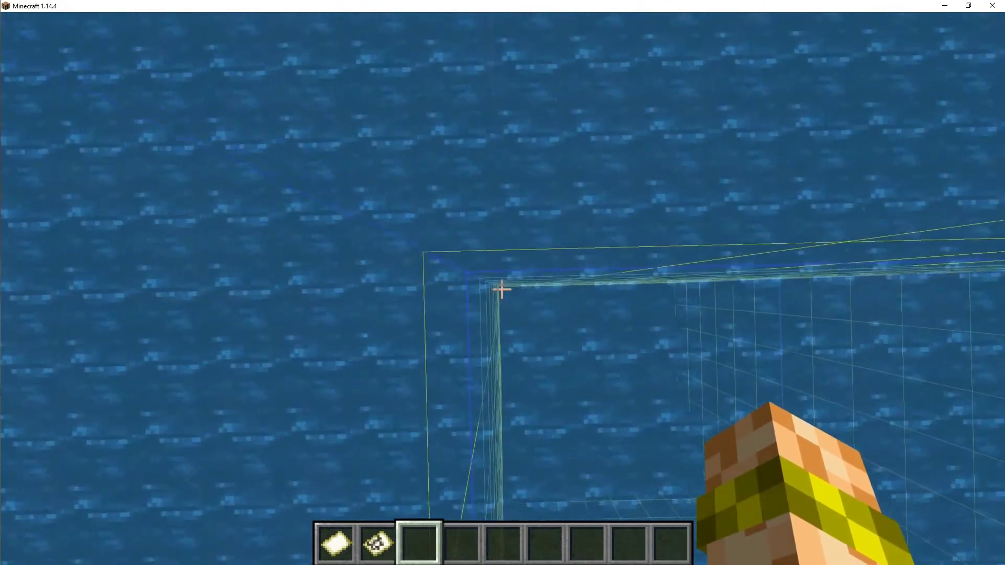
Step: Look up the corner block's coordinates on the debug screen and post -192 66 320 in the chat
key("F3")
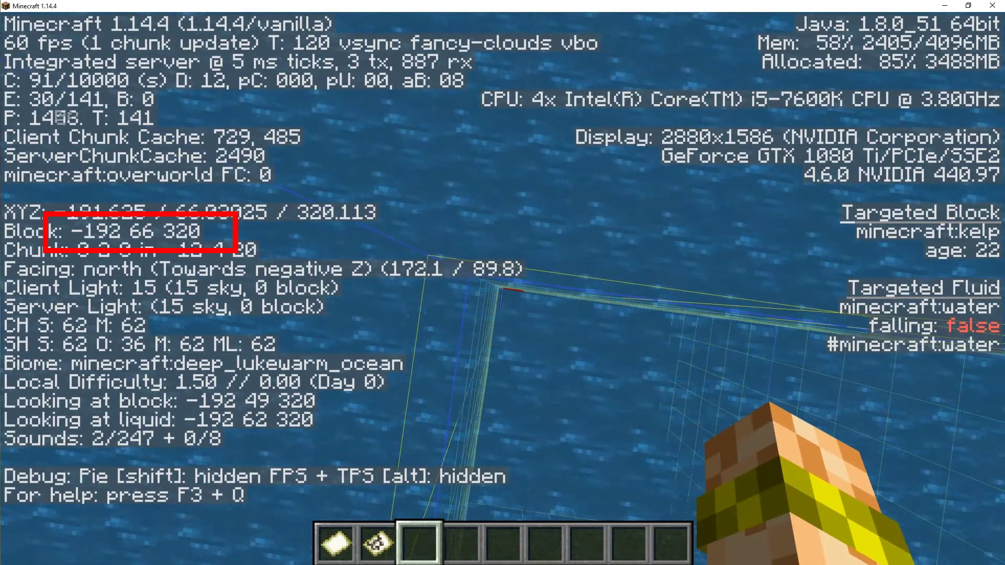
key("t")
type("-1")
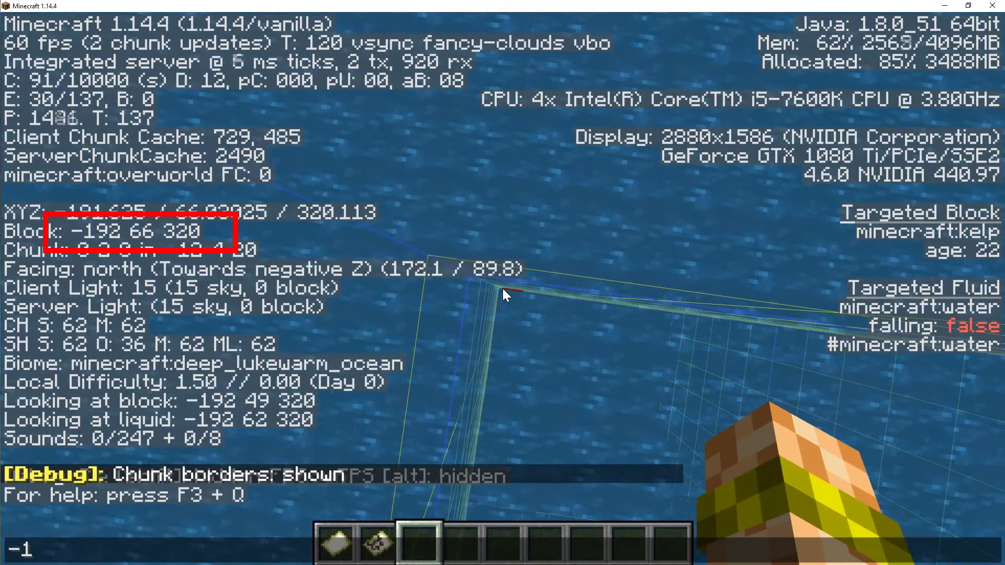
type("92 66 ")
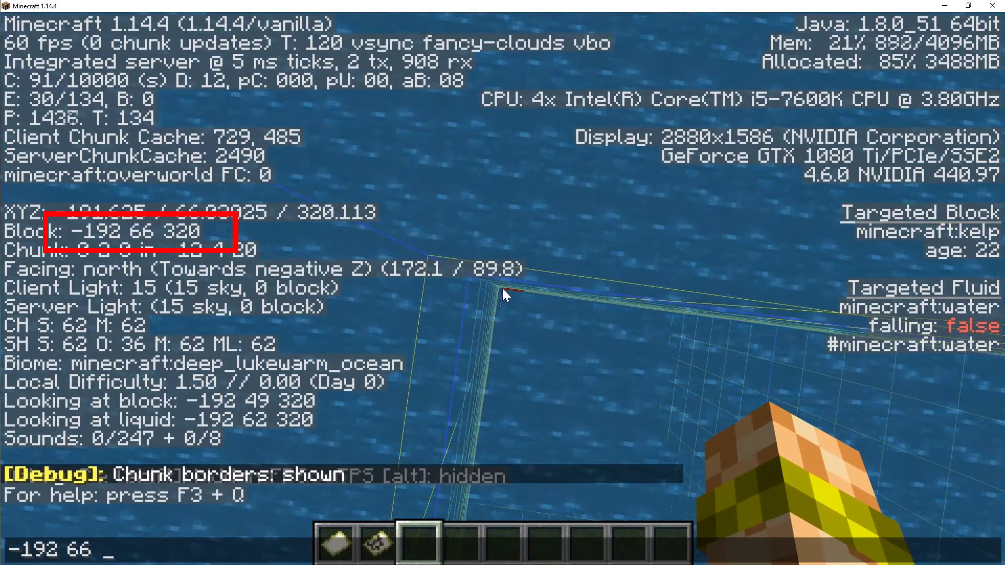
type("320")
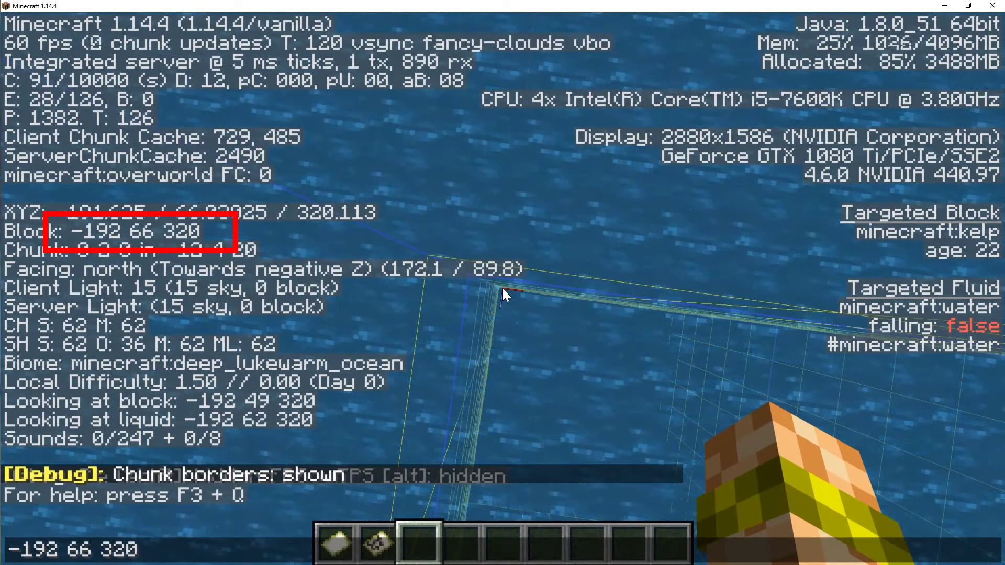
key("Return")
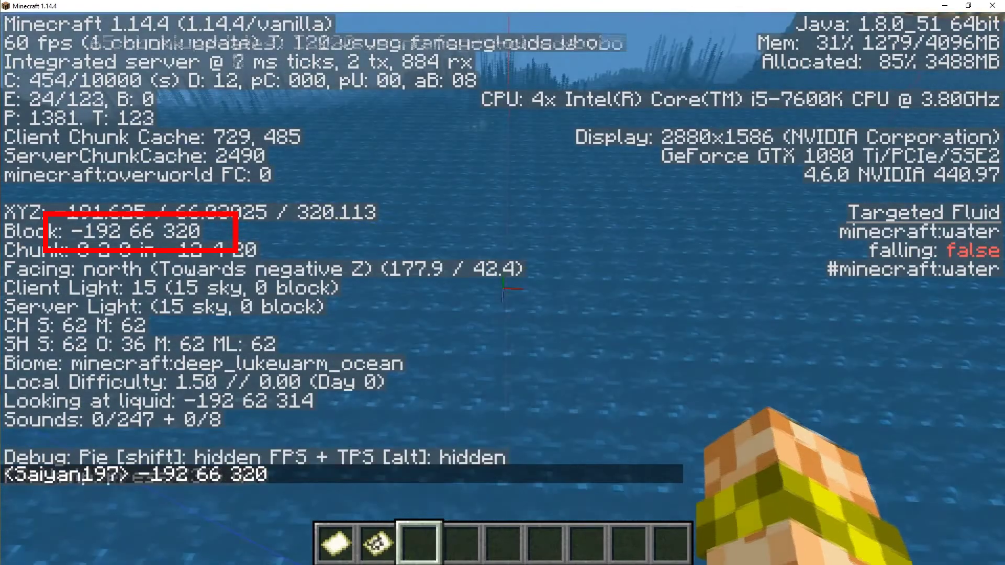
key("F3")
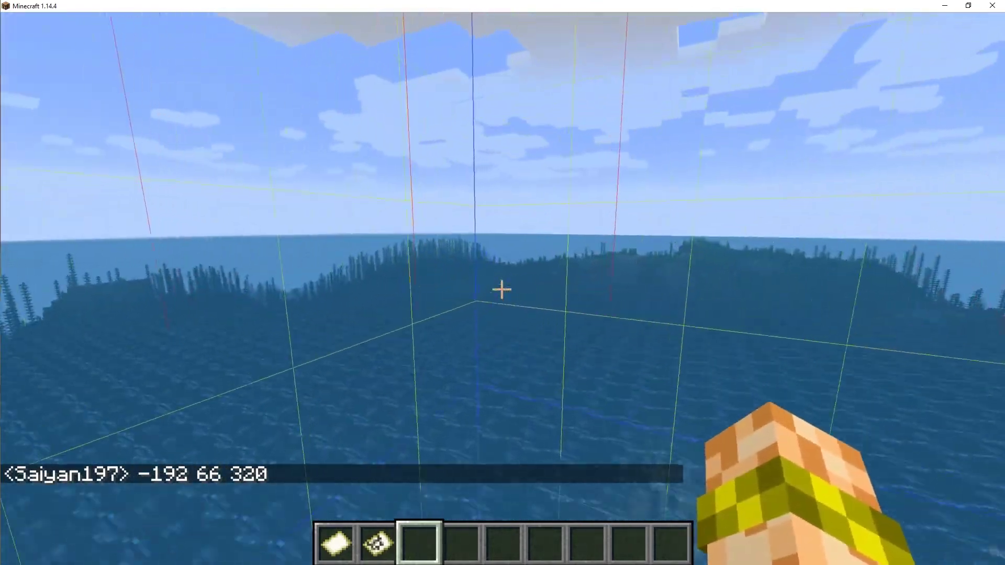
Step: Fly past the map's lower edge, checking the position on the held map, and hide the chunk borders
key("w")
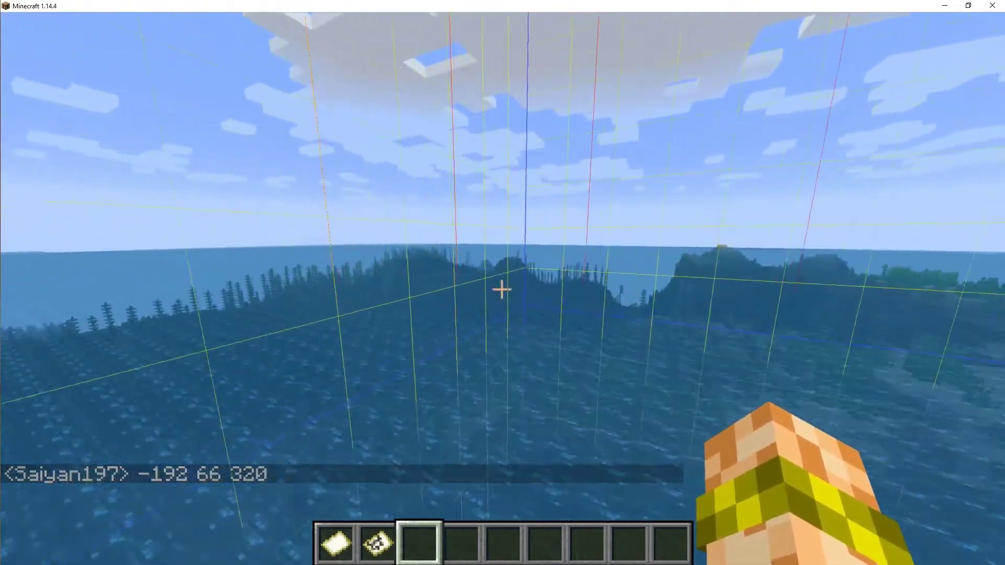
key("2")
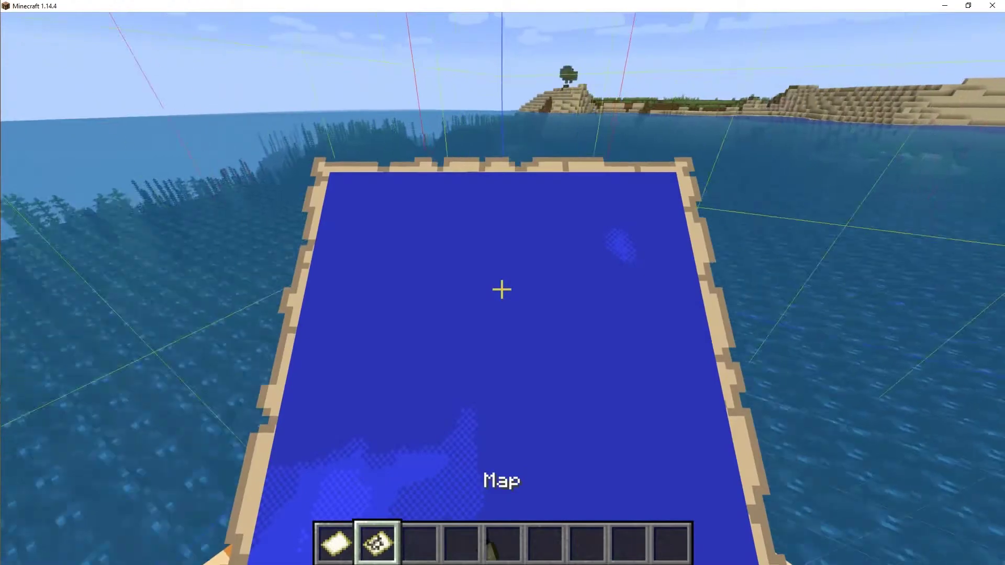
key("w")
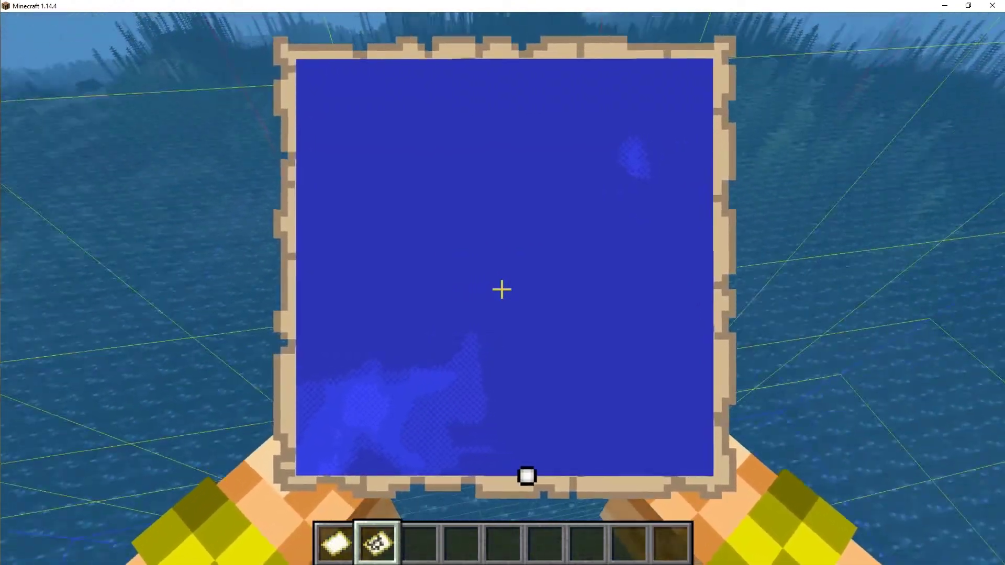
key("3")
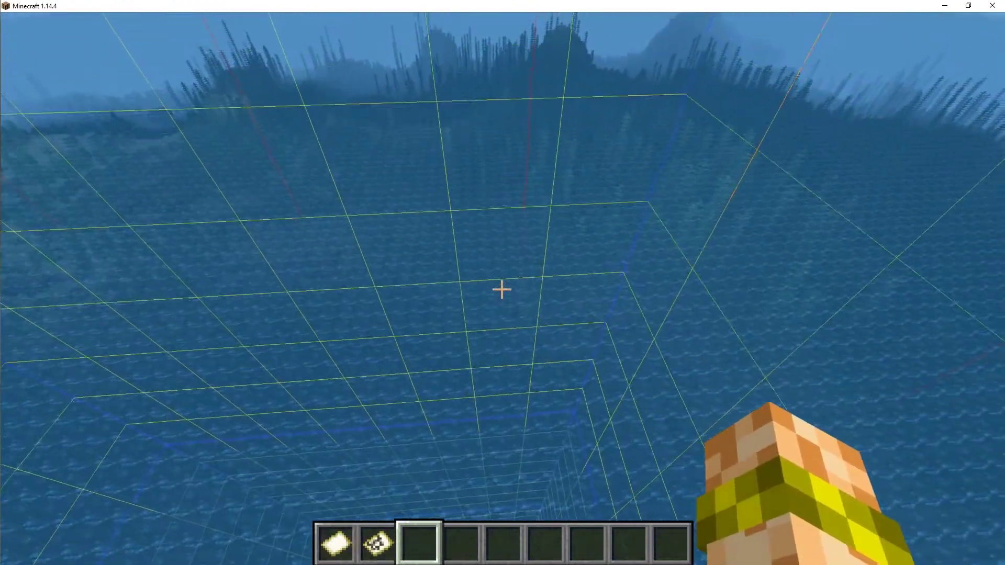
key("w")
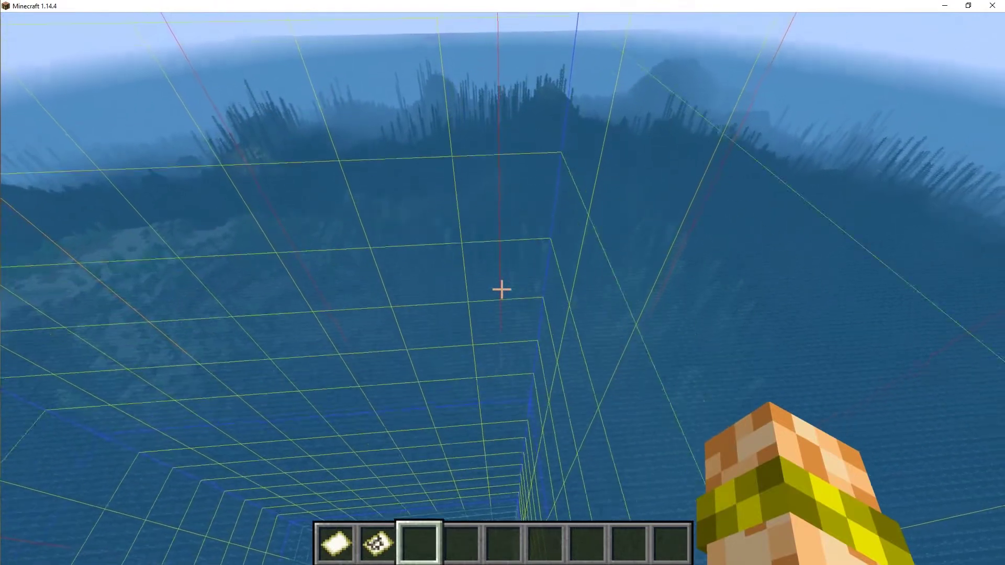
key("F3+g")
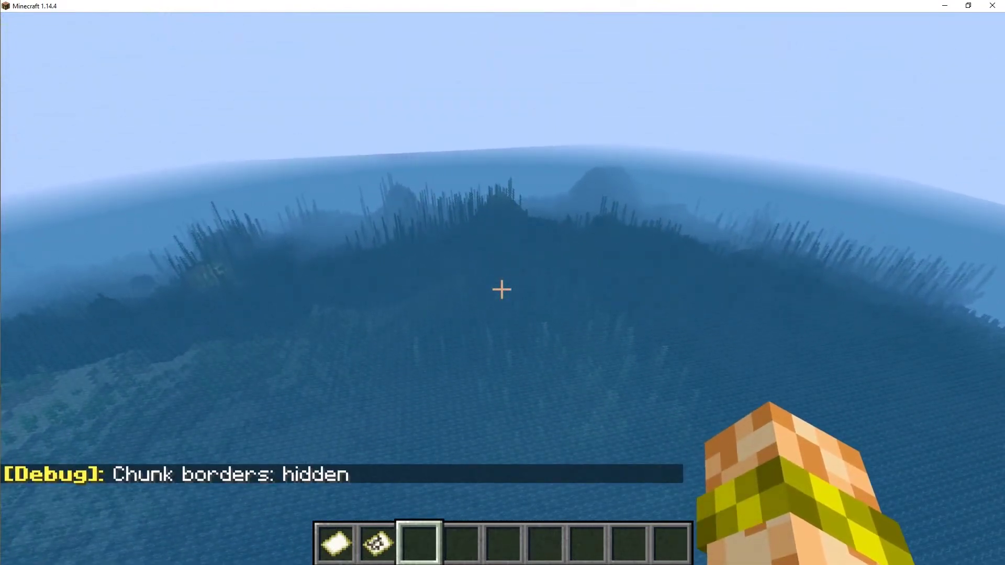
Step: Place a command block at the current position with /setblock ~ ~ ~ minecraft:command_block
key("slash")
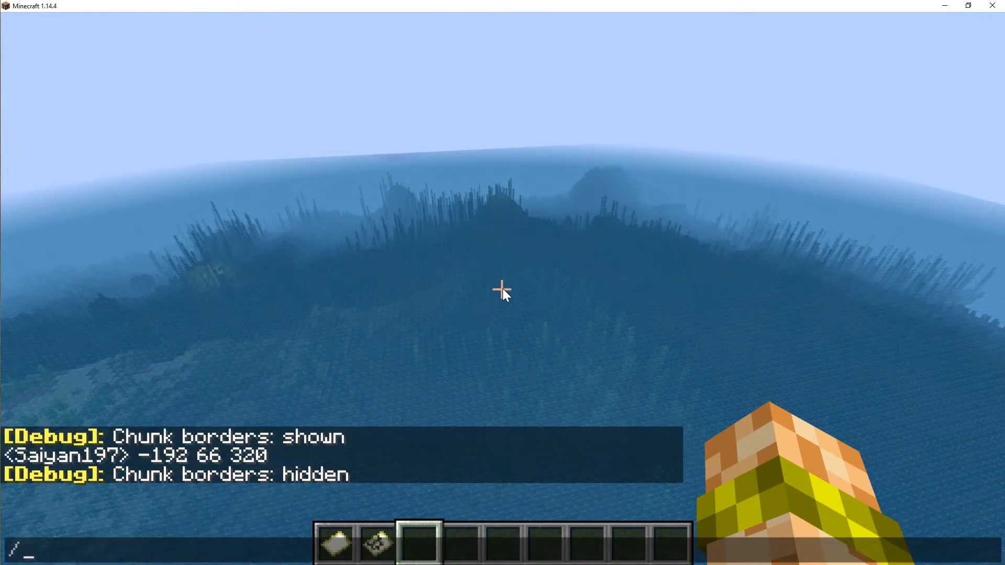
type("set")
key("Tab")
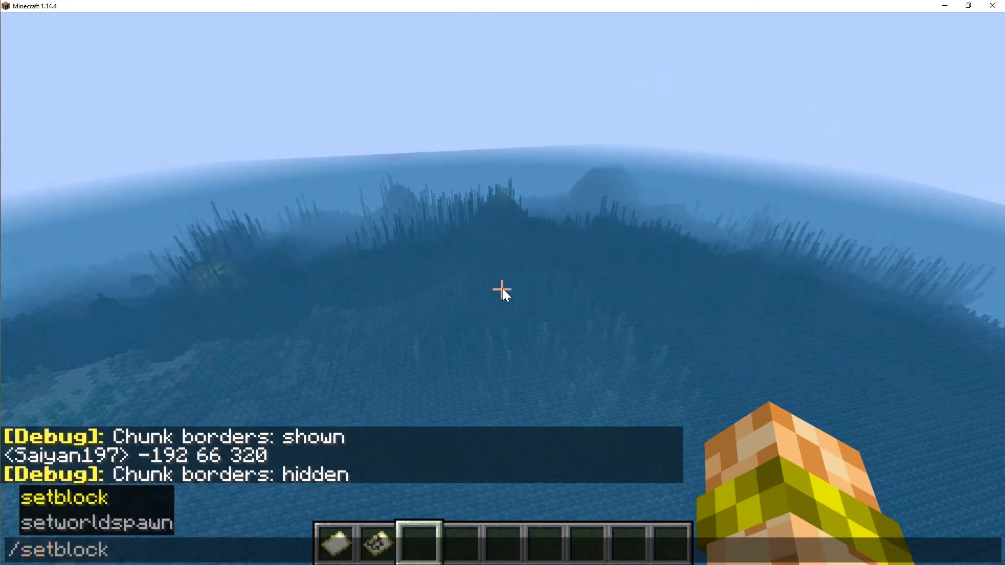
key("Down")
key("Down")
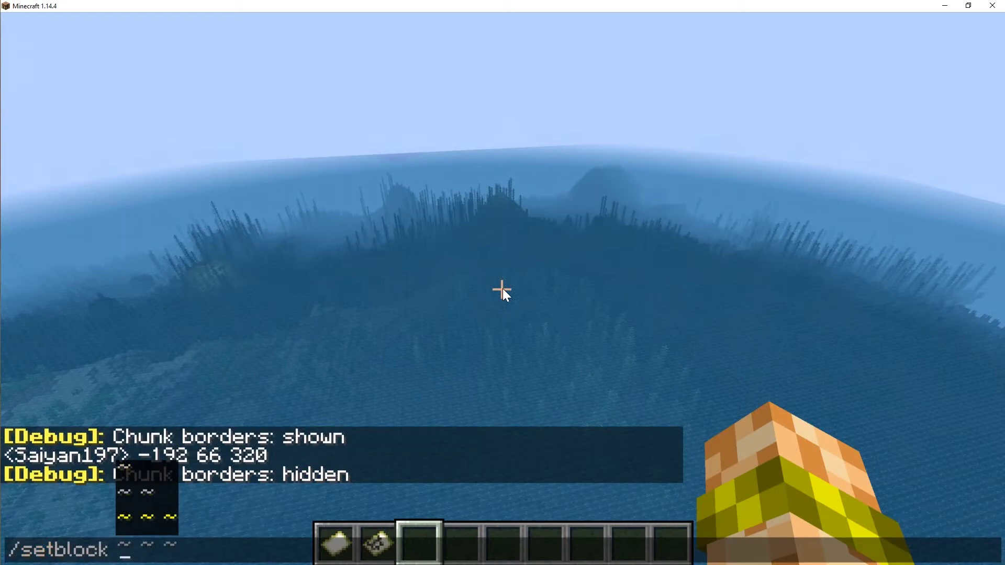
key("Tab")
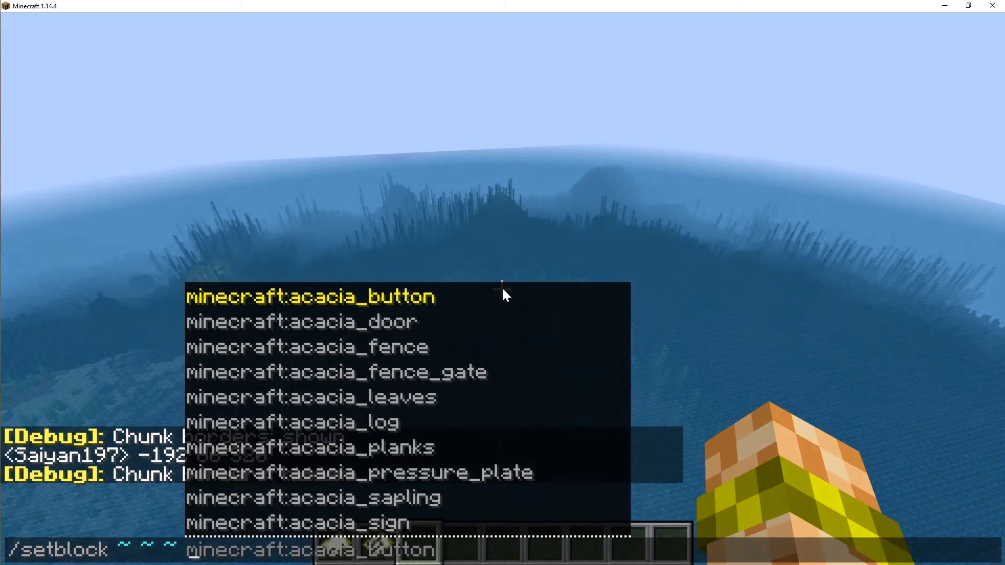
type("comm")
key("Tab")
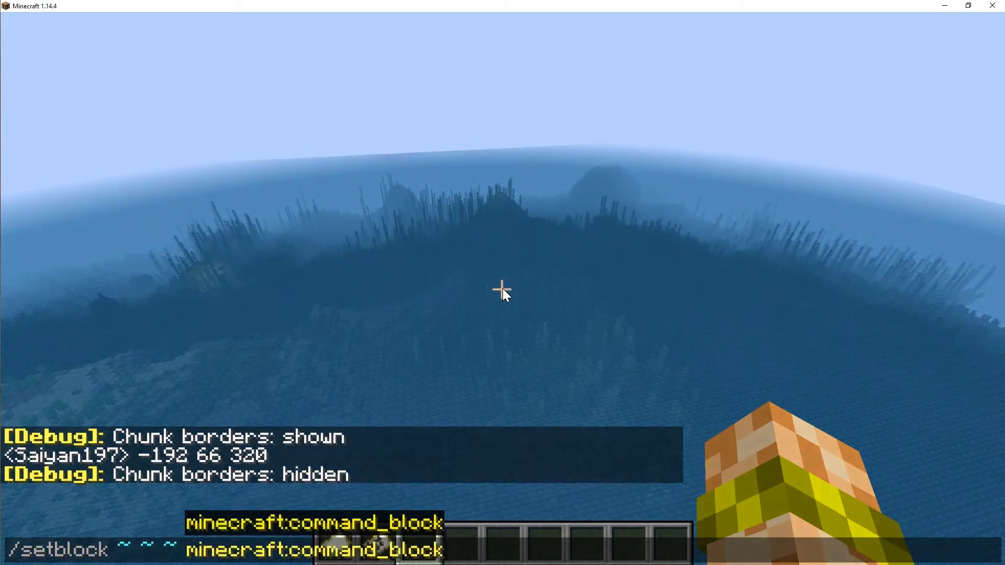
key("Return")
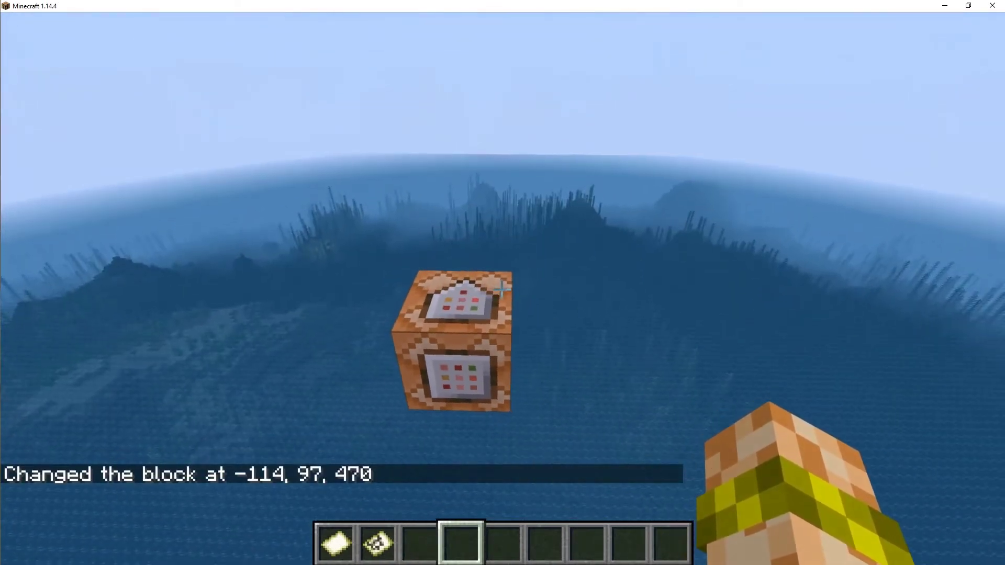
Step: Find the stone button by searching the creative inventory for "butt", put it in the third hotbar slot and hold it
key("e")
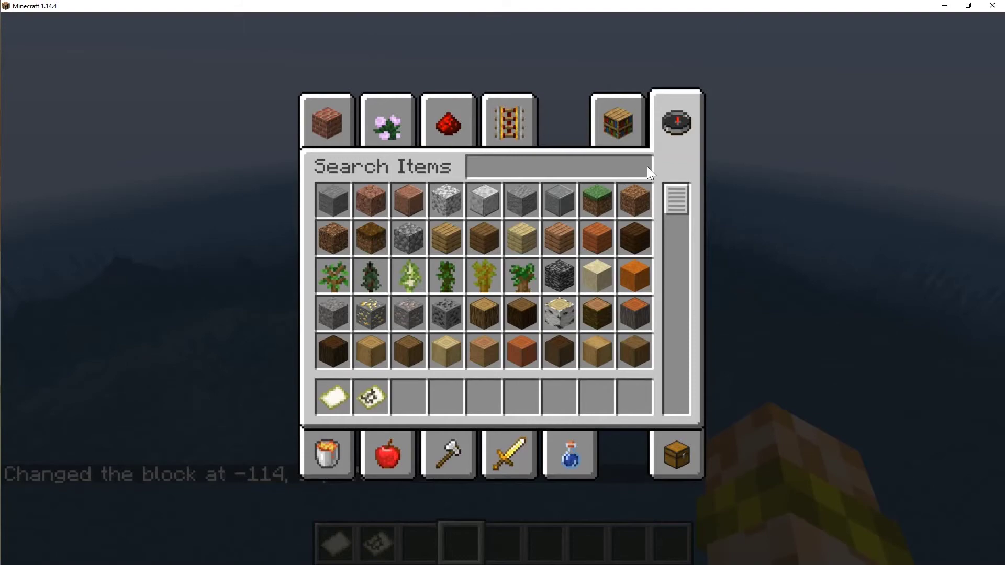
type("butt")
key("ctrl+a")
left_click(320, 198)
left_click(408, 396)
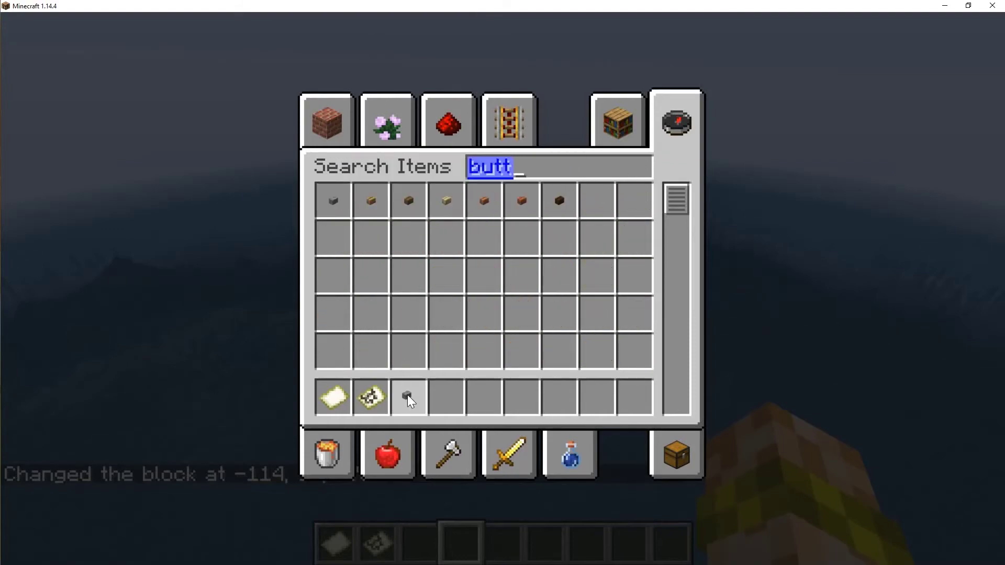
key("Escape")
scroll(503, 283, "up", 1)
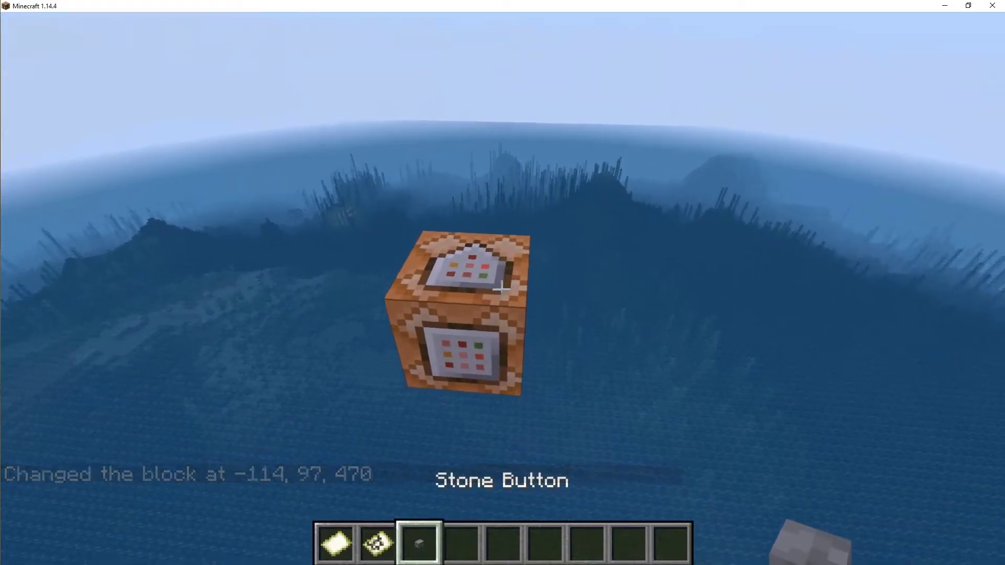
Step: Place the stone button on the command block and enter /execute positioned <x> <y> <z> run function map_generator:load_xxxxx.0.0 in the chat without sending it
right_click(503, 289)
scroll(503, 289, "down", 1)
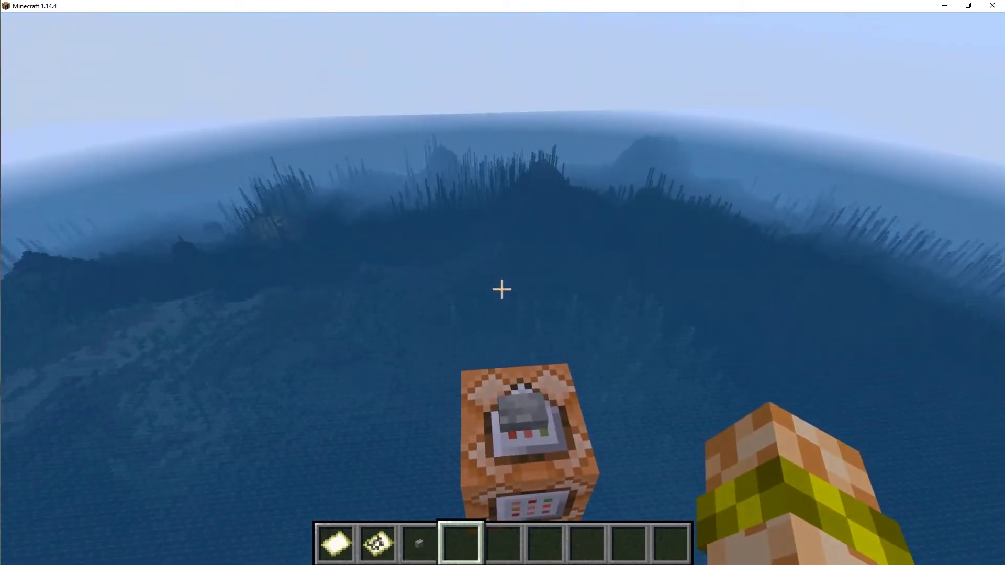
key("t")
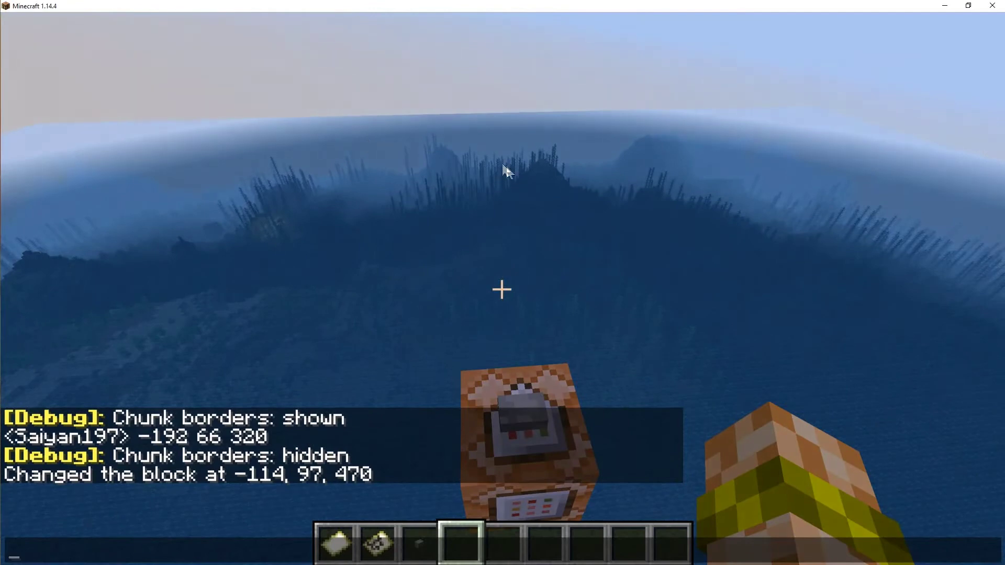
type("/execute positioned <x> <y> <z> run function map_generator:load_xxxxx.0.0")
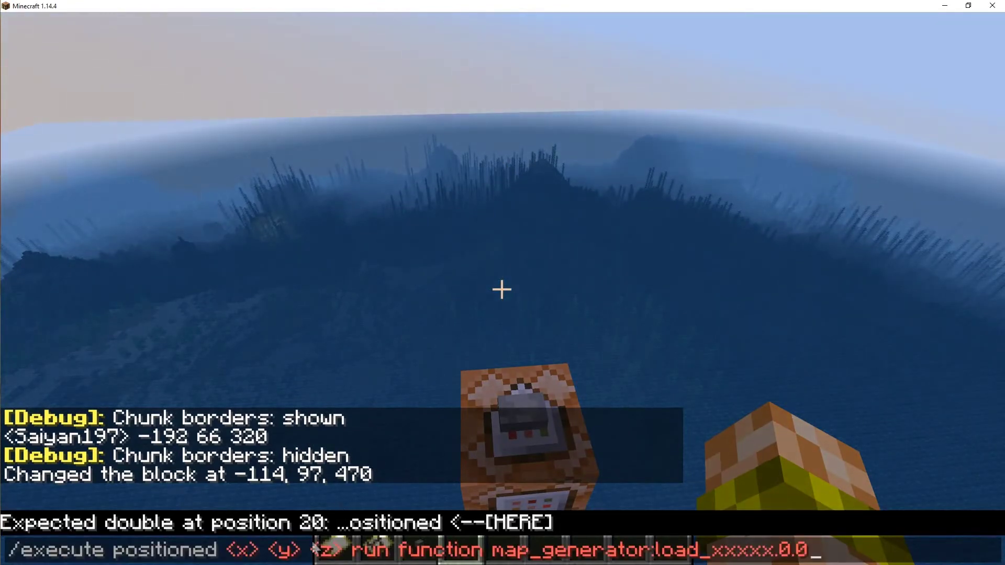
Step: Replace the <x> <y> <z> placeholders in the drafted execute command with the corner coordinates -192 66 320
left_click(263, 551)
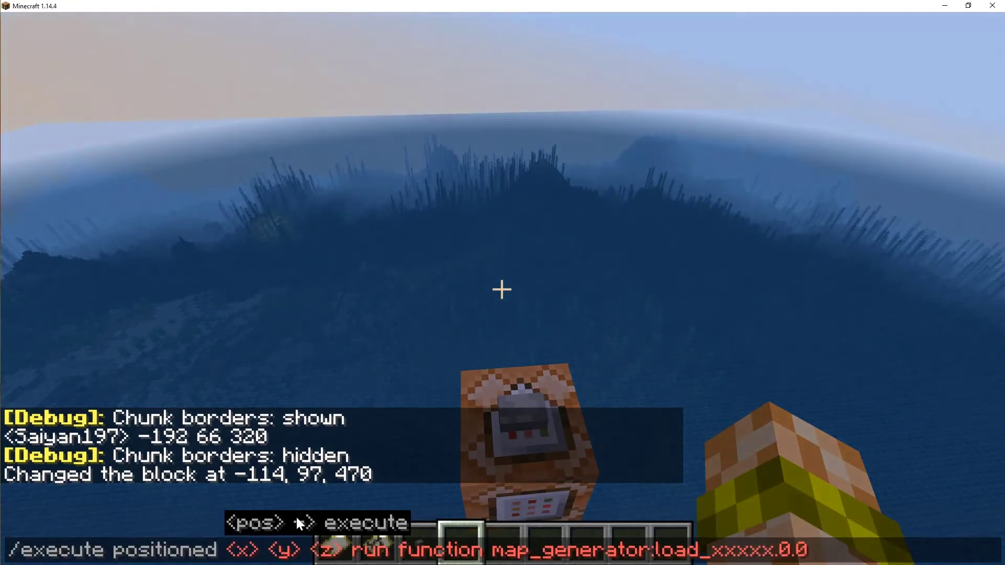
key("BackSpace")
key("BackSpace")
key("BackSpace")
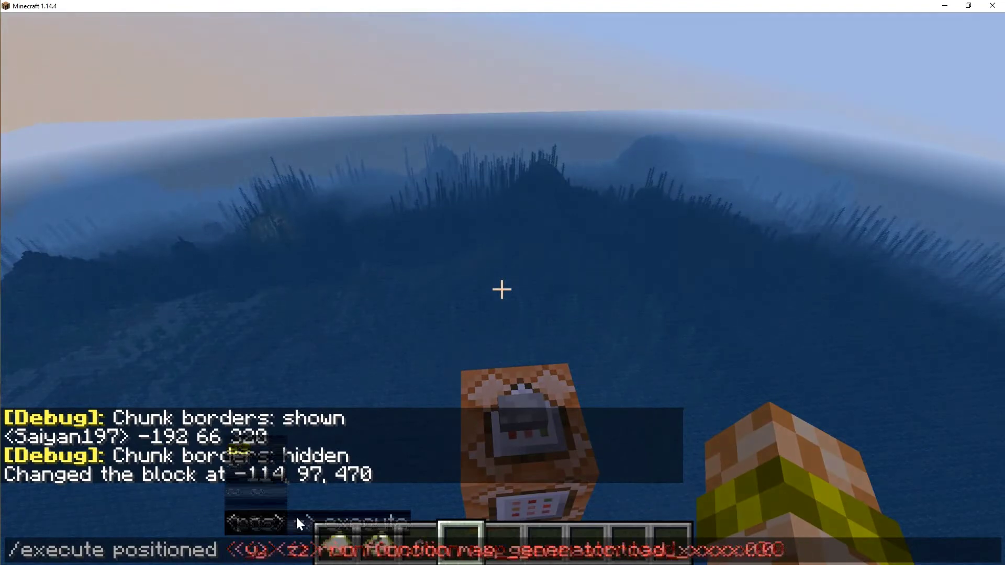
type("-192")
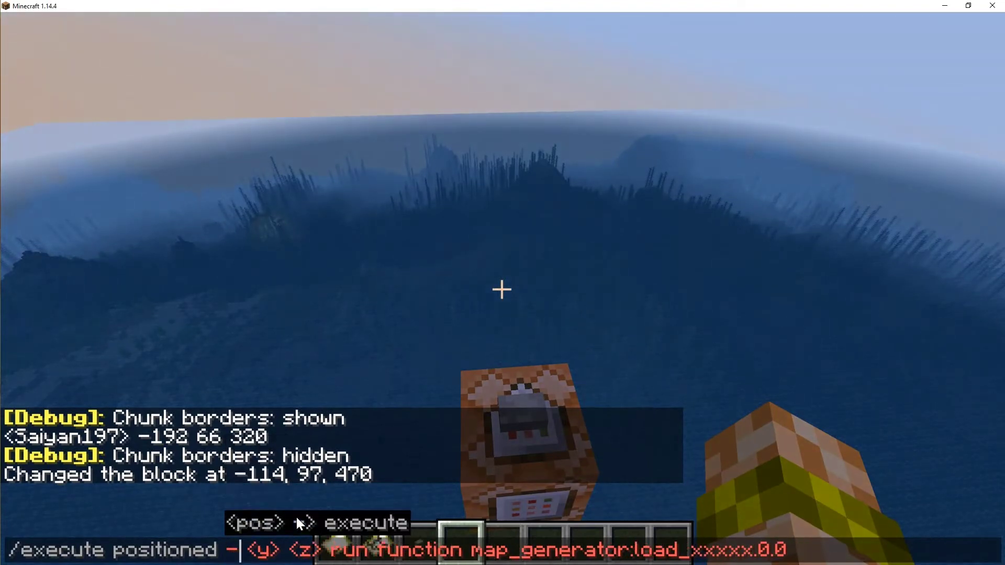
key("Right")
key("Right")
key("Right")
key("Right")
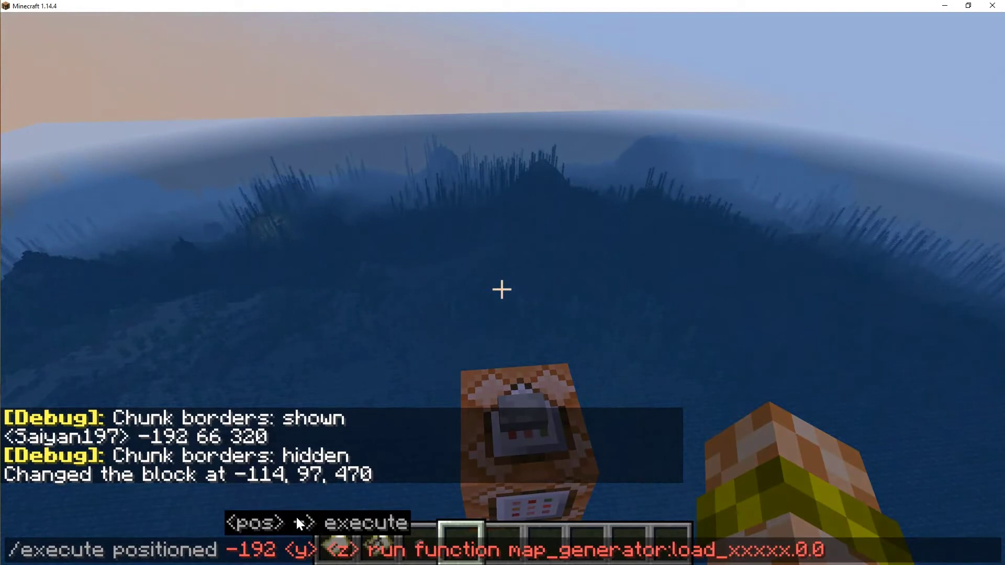
key("BackSpace")
key("BackSpace")
key("BackSpace")
type("66")
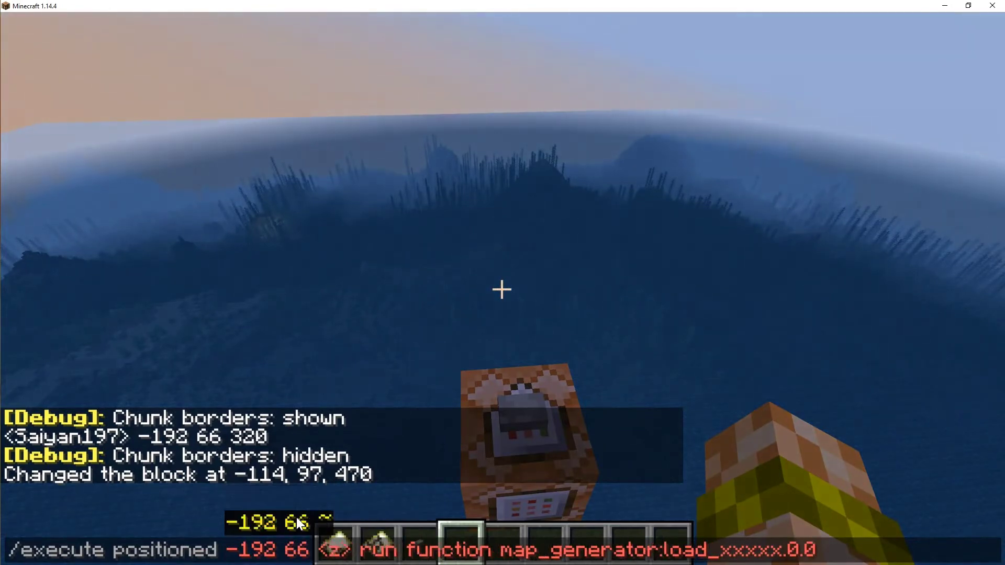
key("Right")
key("Right")
key("Right")
key("Right")
key("BackSpace")
key("BackSpace")
key("BackSpace")
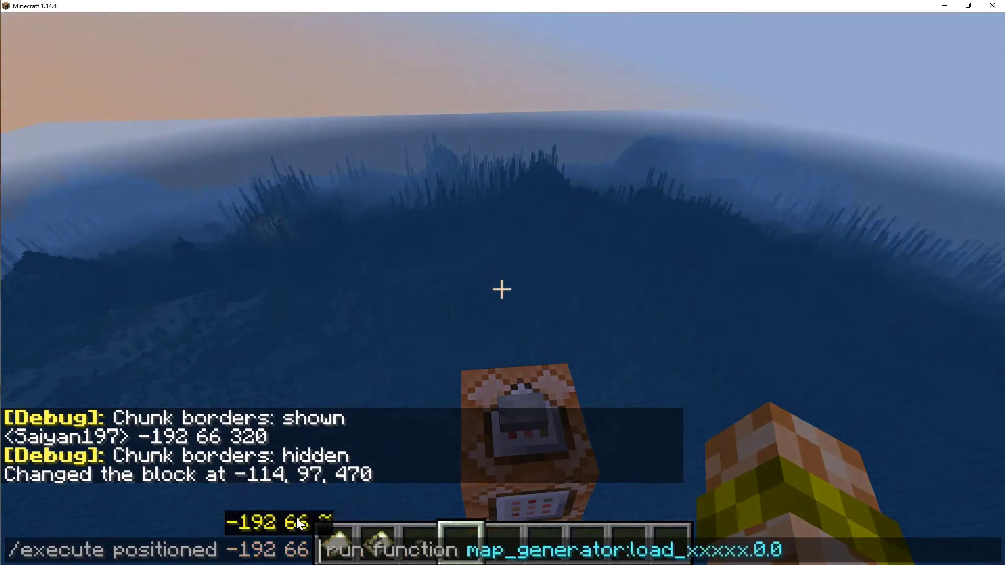
type("320")
Step: Complete the function name at the end of the drafted command as map_generator:load_example_map.0.0
key("Right")
key("Right")
key("Right")
key("Right")
key("Right")
key("Right")
key("Right")
key("Right")
key("Right")
key("Right")
key("Right")
key("Right")
key("Right")
key("Right")
key("Right")
key("Right")
key("Right")
key("Right")
key("Right")
key("Right")
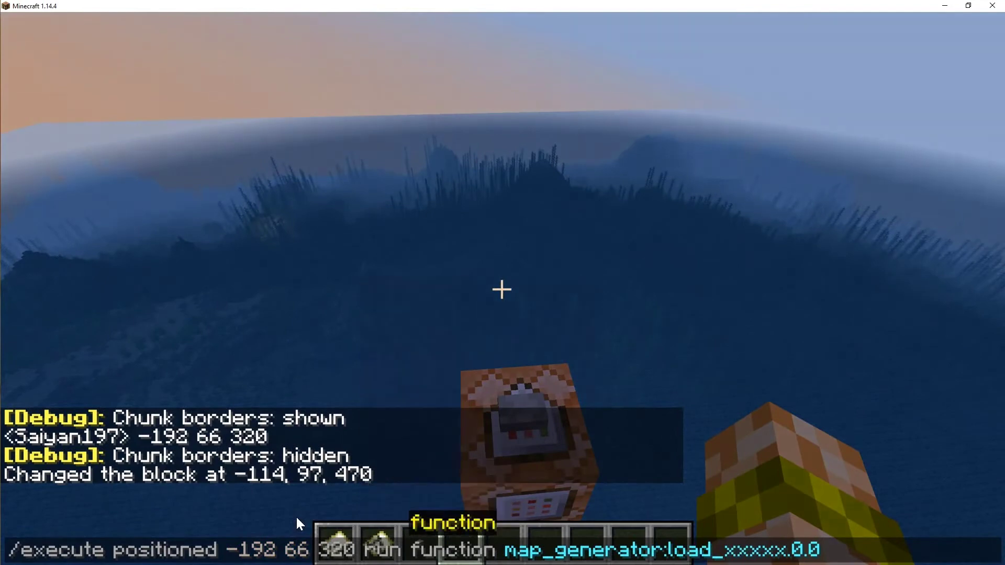
key("BackSpace")
key("BackSpace")
key("BackSpace")
key("BackSpace")
key("BackSpace")
key("BackSpace")
key("BackSpace")
key("BackSpace")
key("BackSpace")
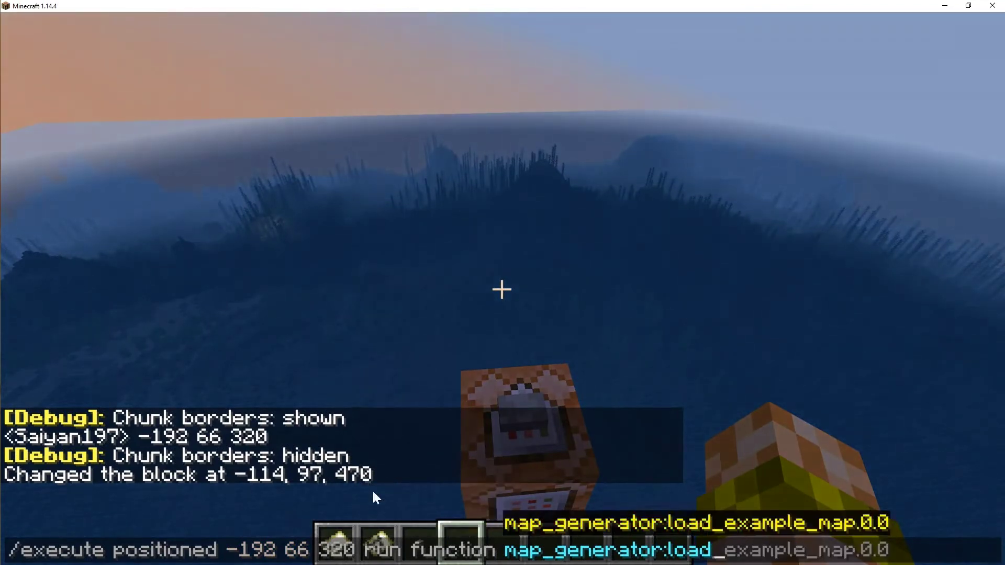
key("Tab")
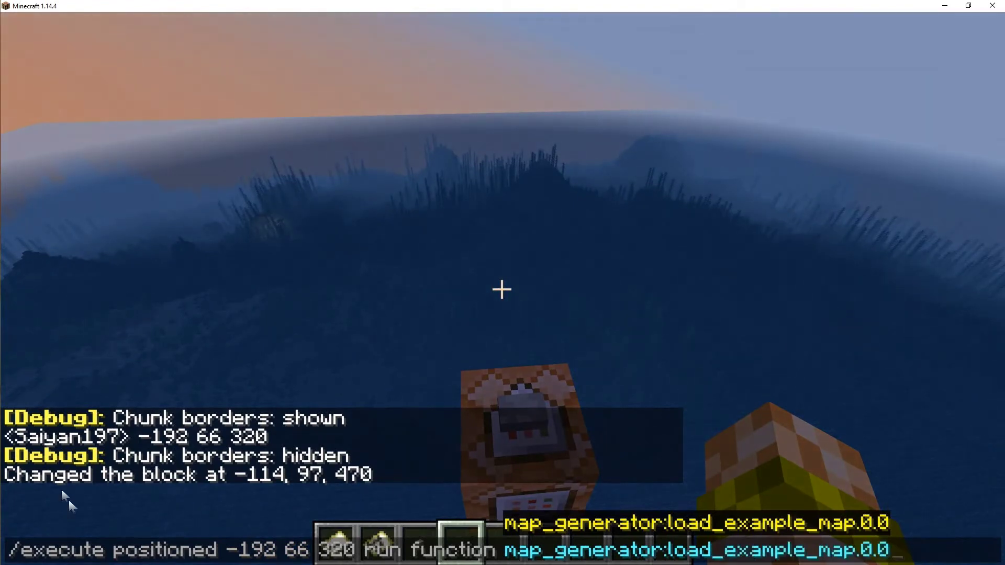
Step: Copy the whole drafted command from the chat and save it as the command block's console command
key("ctrl+a")
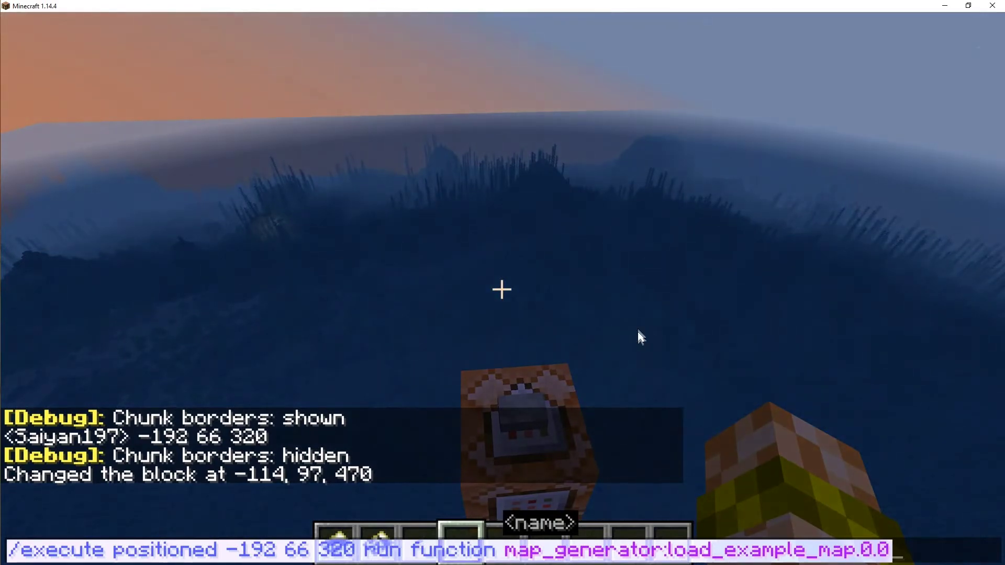
key("Escape")
right_click(501, 289)
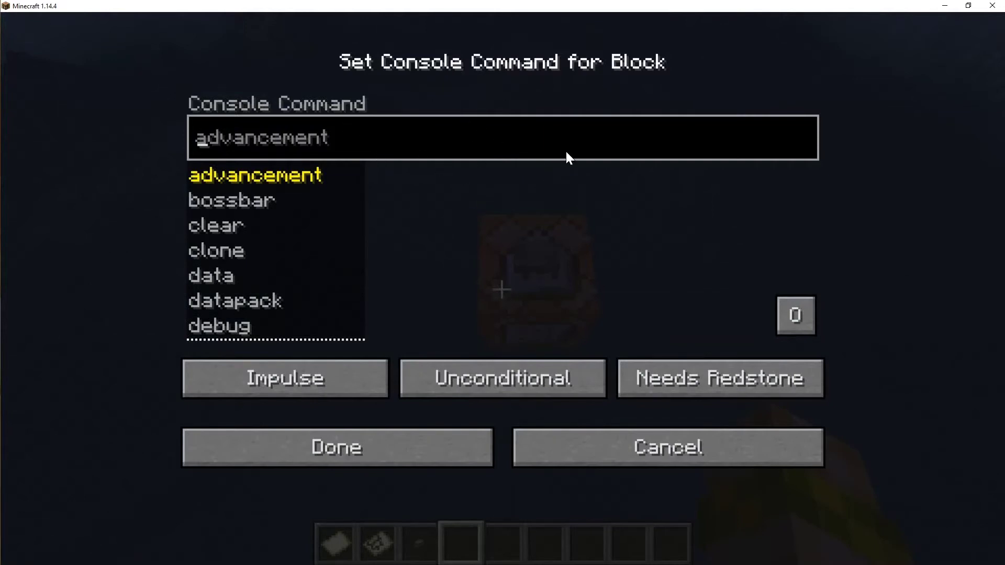
key("ctrl+v")
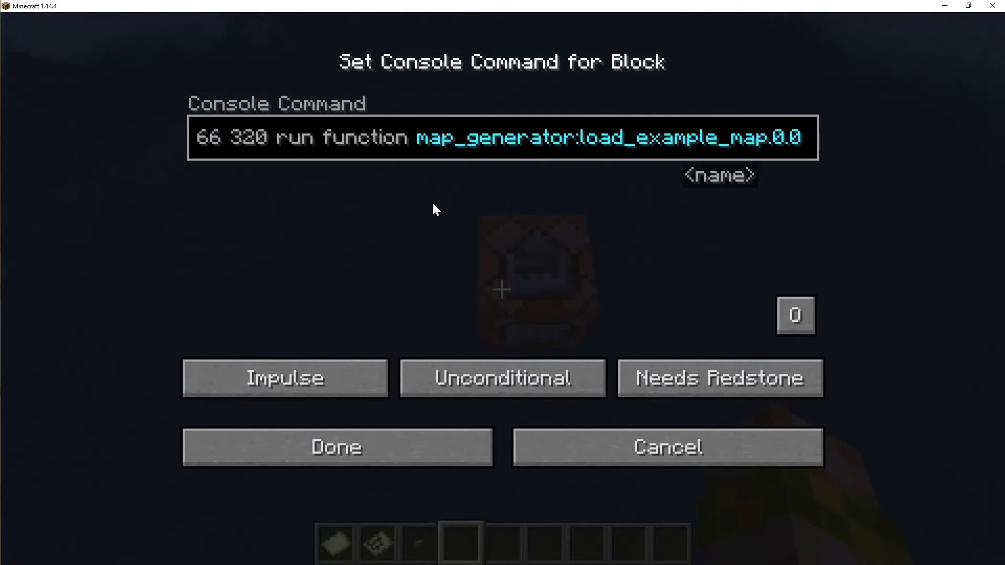
left_click(403, 456)
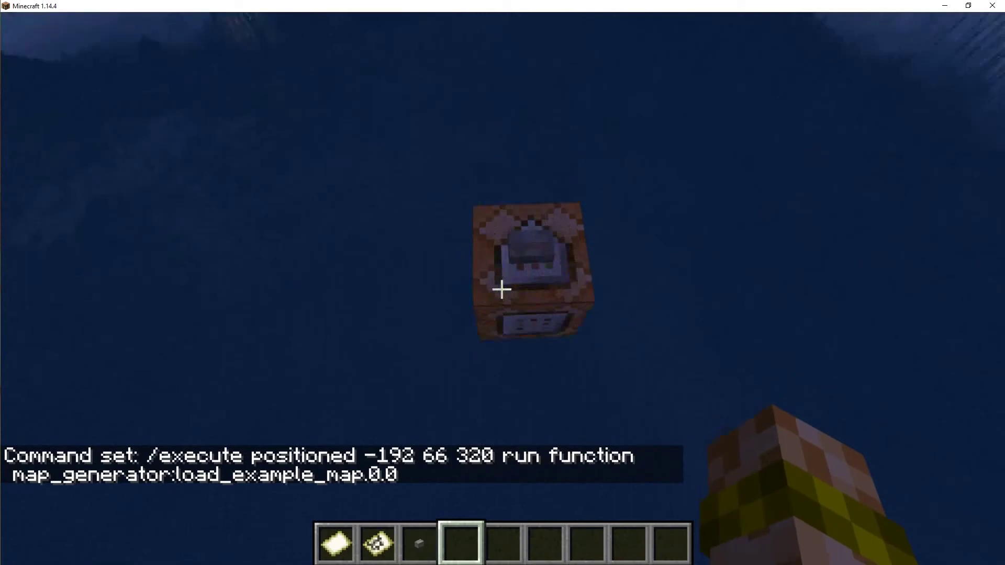
Step: Change the world's time to day with the command /time set day
key("slash")
type("time")
key("Down")
key("Down")
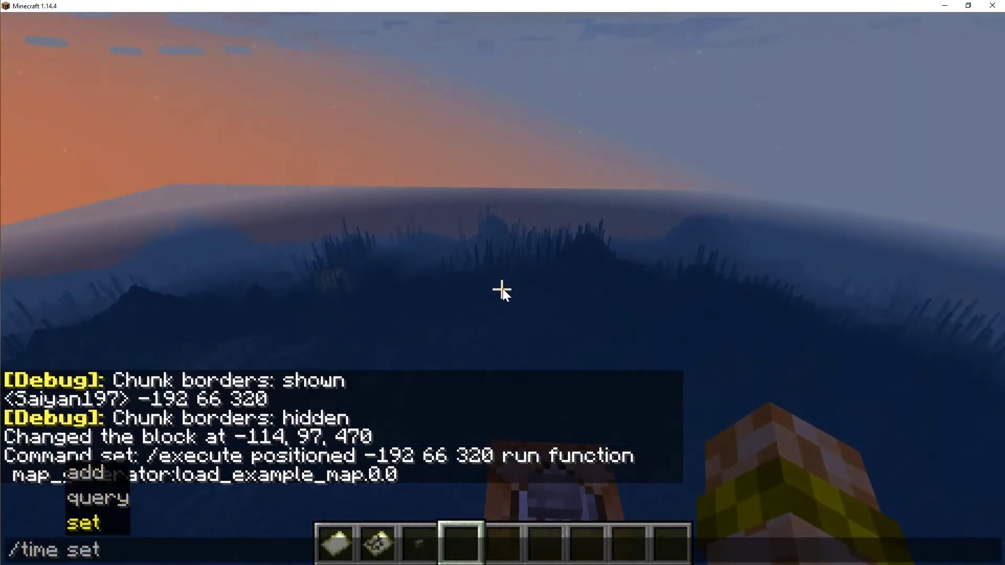
key("Down")
key("Tab")
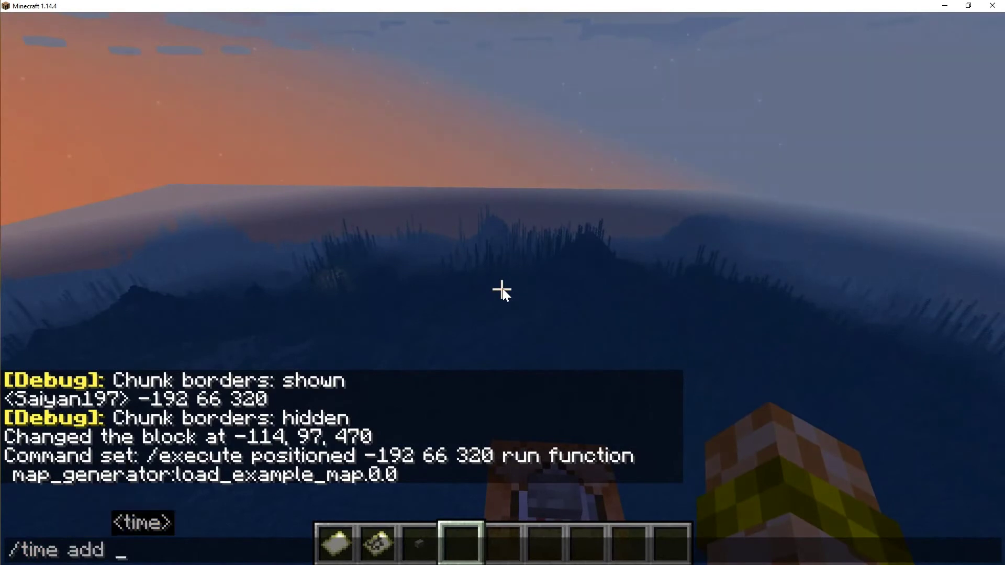
key("BackSpace")
key("BackSpace")
key("BackSpace")
key("BackSpace")
type("set day")
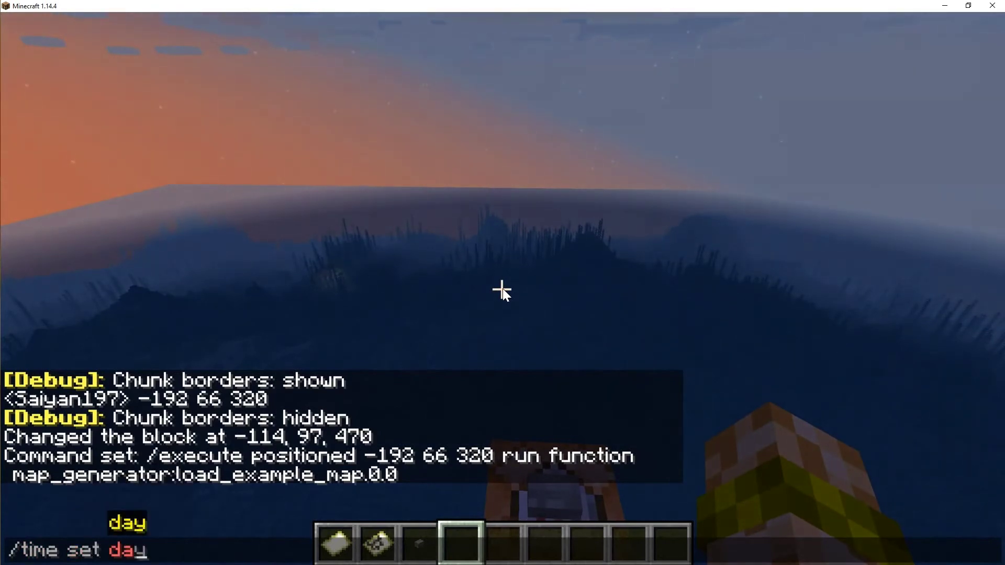
key("Return")
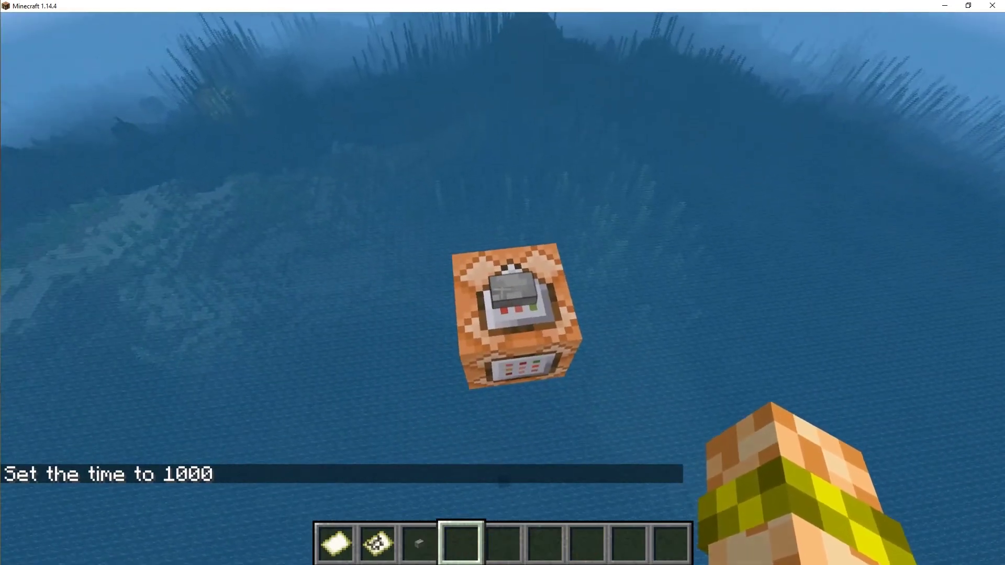
Step: Trigger the command block with its stone button to load the example map structures
right_click(503, 283)
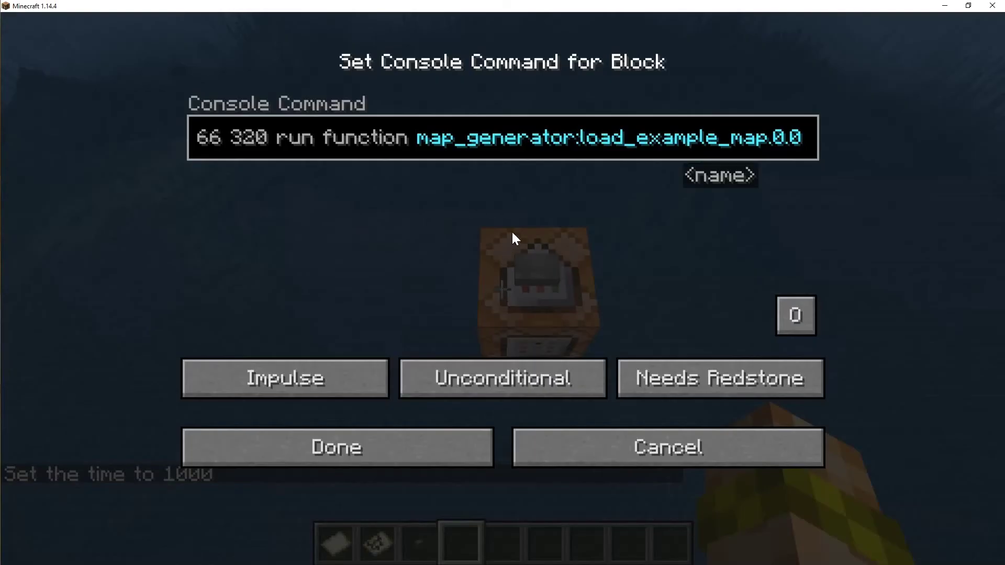
key("Escape")
right_click(501, 289)
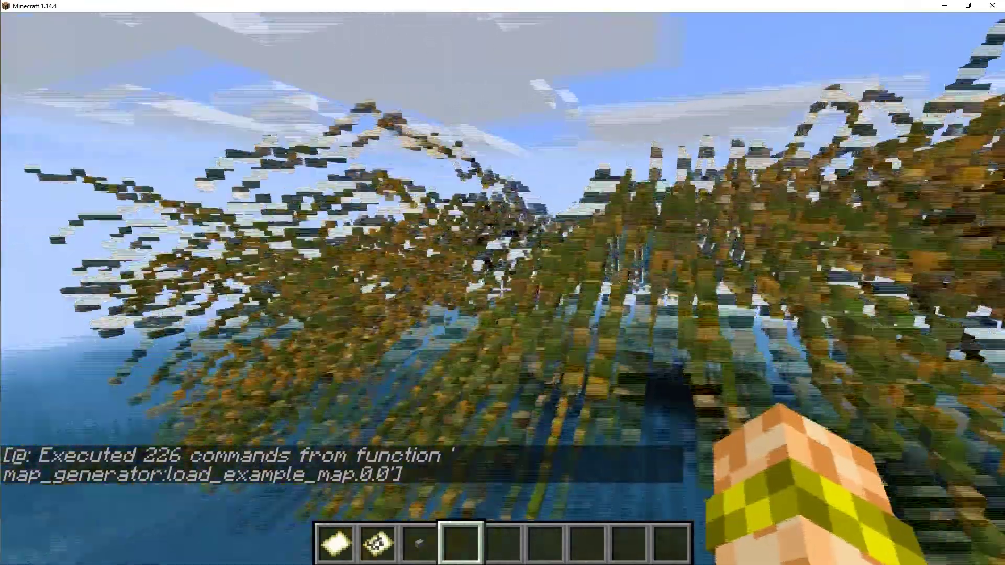
Step: Fly over the generated blocks, examine the picture on the held map and put the map away
key("w")
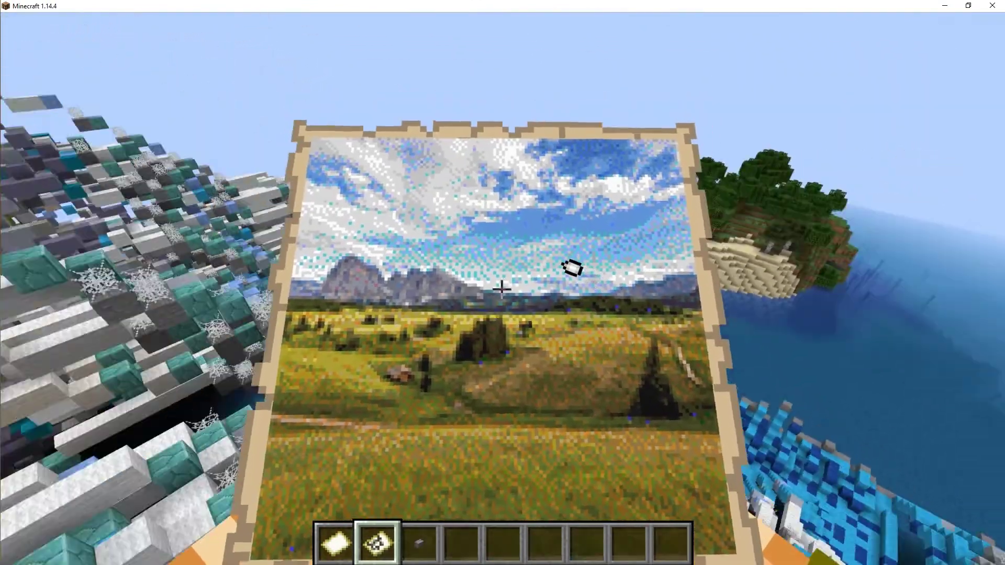
scroll(502, 283, "down", 1)
scroll(503, 289, "down", 1)
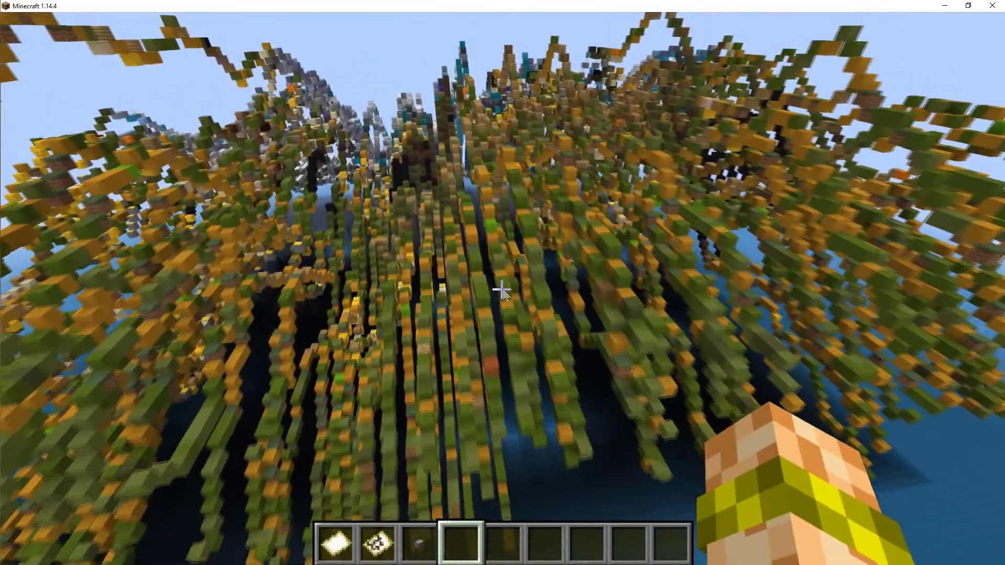
key("t")
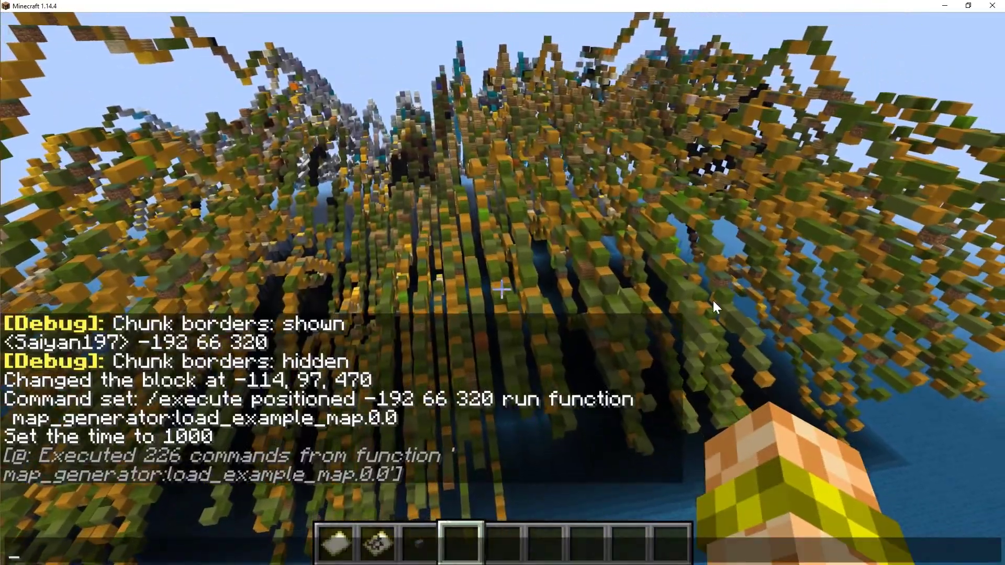
key("Escape")
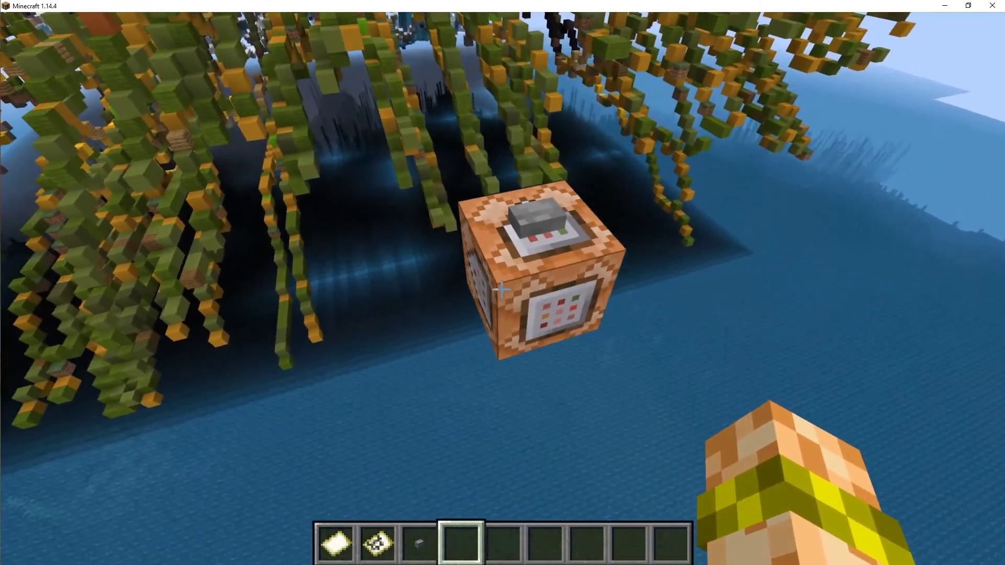
Step: Switch to File Explorer and open the generated\minecraft\structures folder of the New World save
right_click(502, 290)
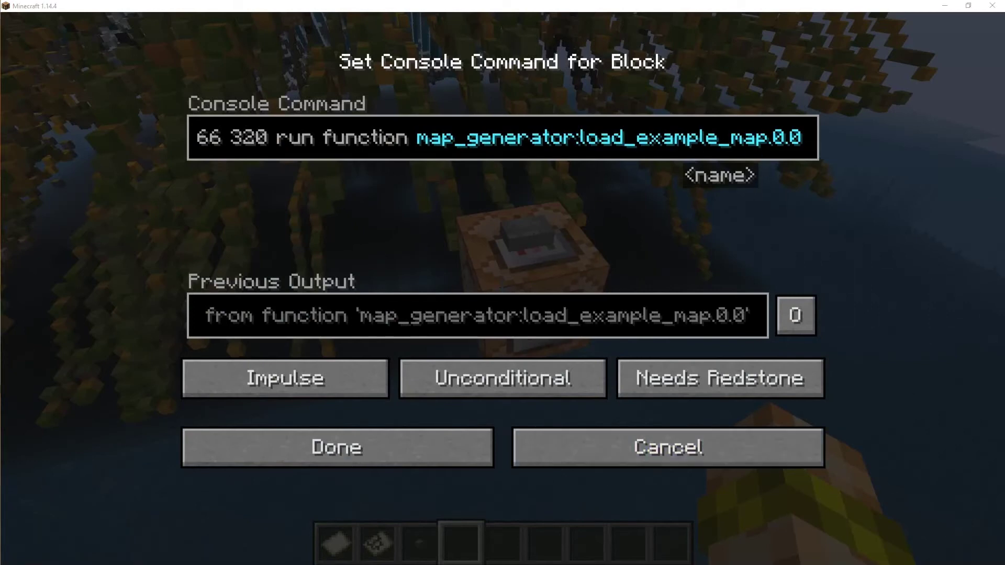
key("alt+Tab")
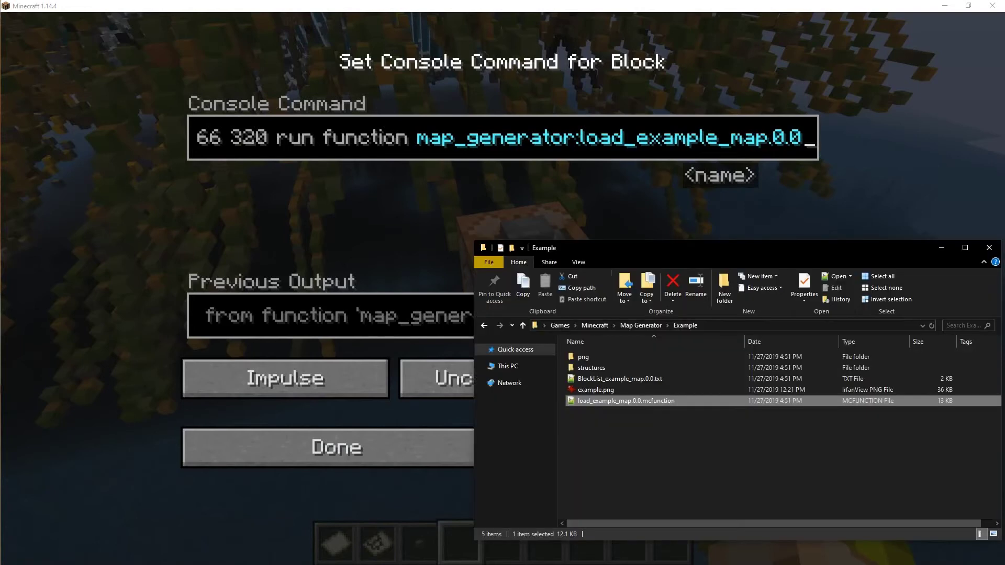
key("alt+Tab")
key("alt+Tab")
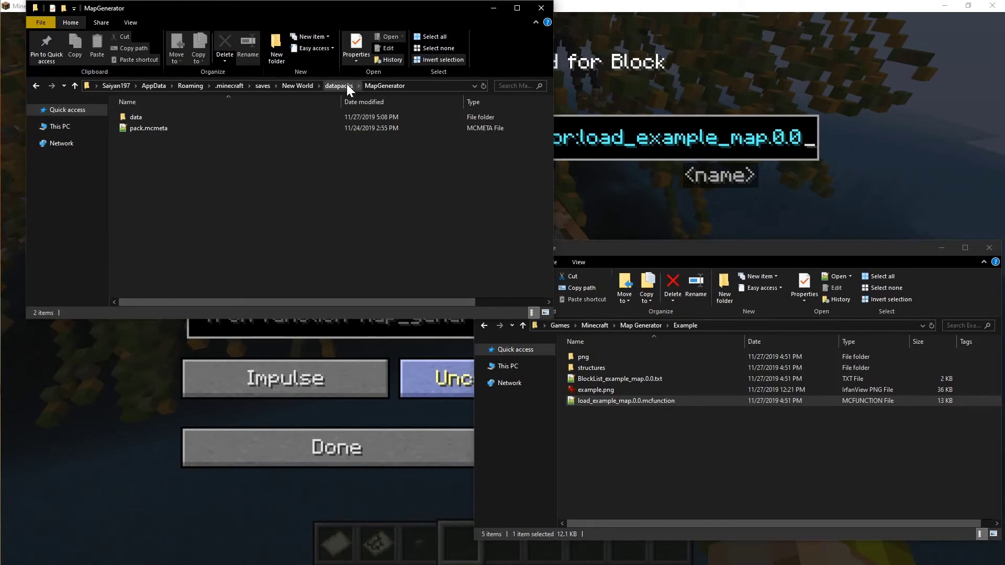
left_click(297, 85)
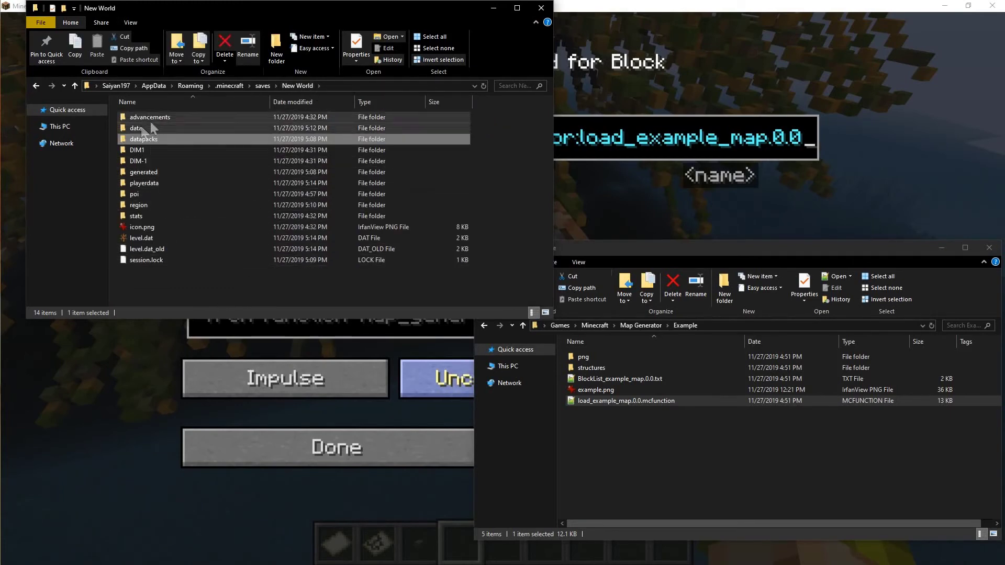
double_click(152, 172)
double_click(150, 117)
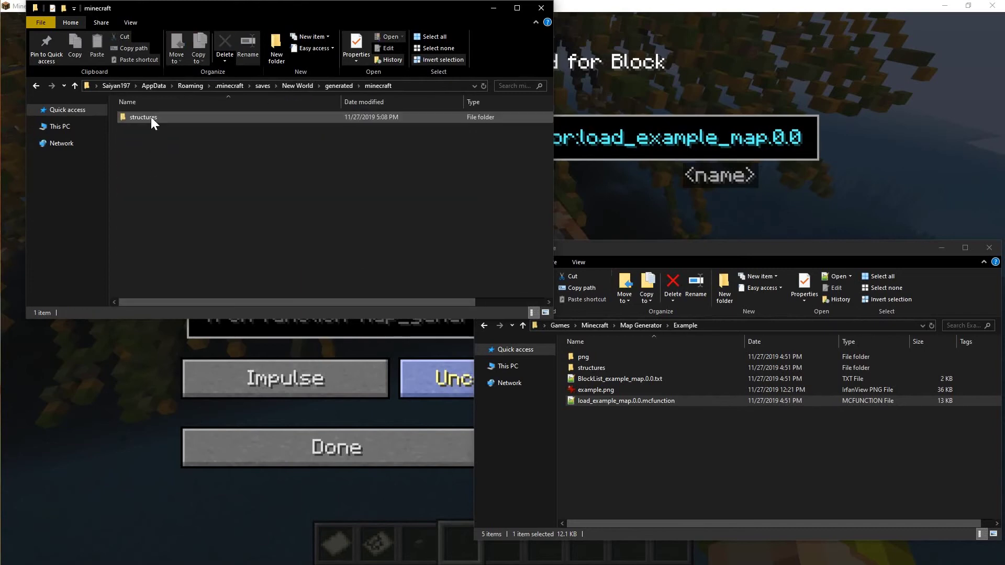
double_click(151, 117)
Step: Delete all the example_map .nbt files from the structures folder and return to the game world in Minecraft
left_click(151, 118)
scroll(198, 235, "down", 5)
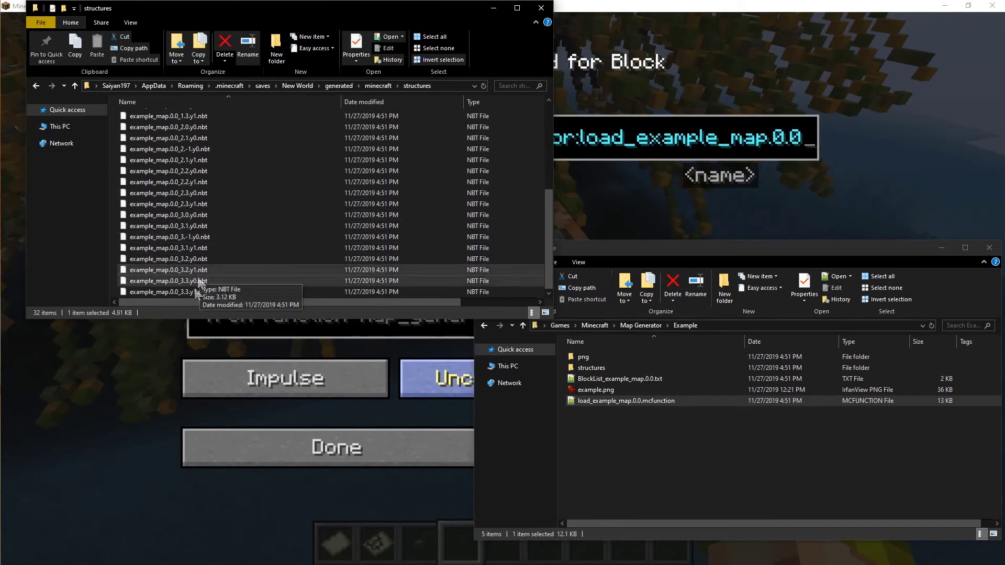
left_click(200, 291, "shift")
key("Delete")
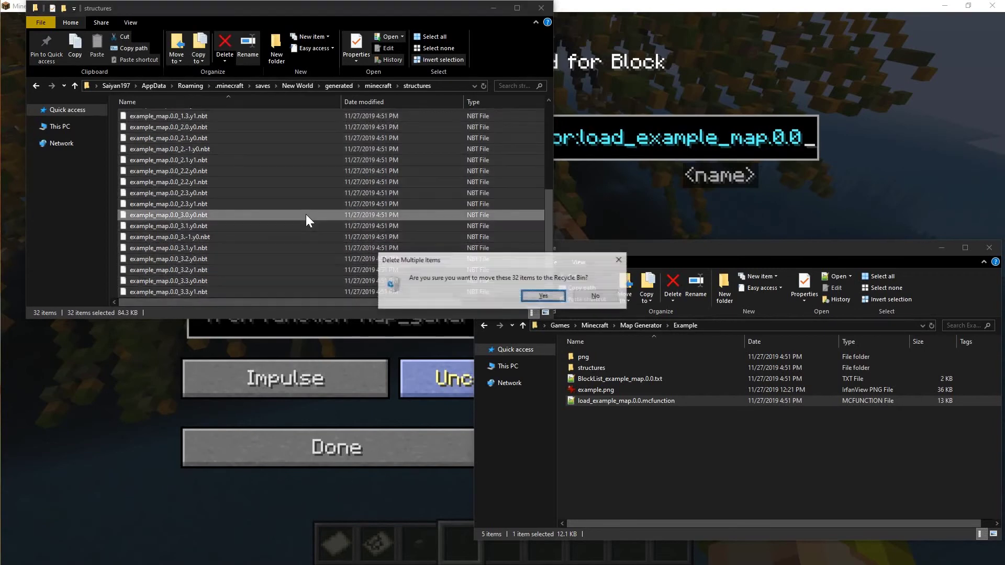
key("Return")
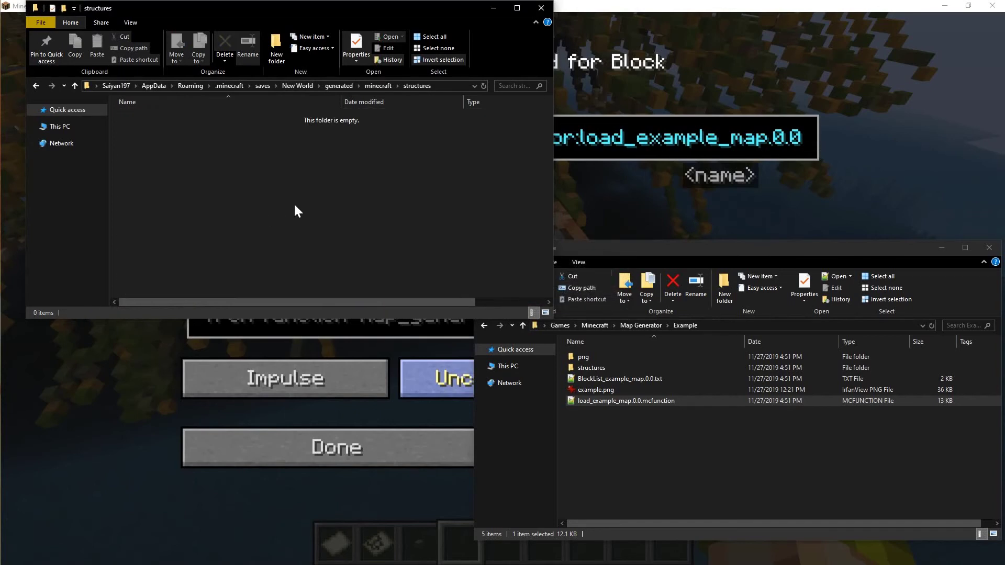
left_click(815, 76)
key("Escape")
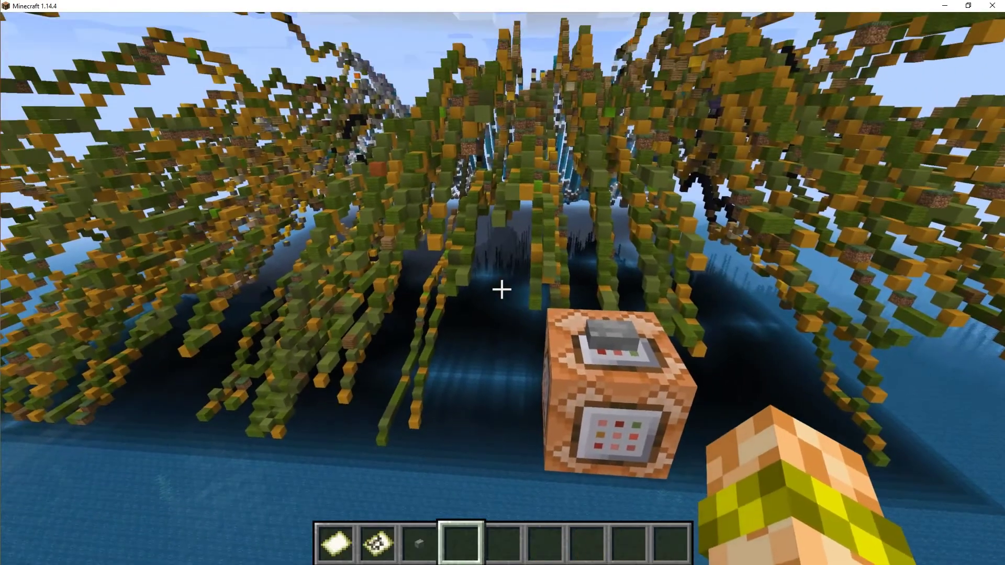
Step: Save and quit to the title screen, and reopen the same singleplayer world
key("Escape")
left_click(511, 389)
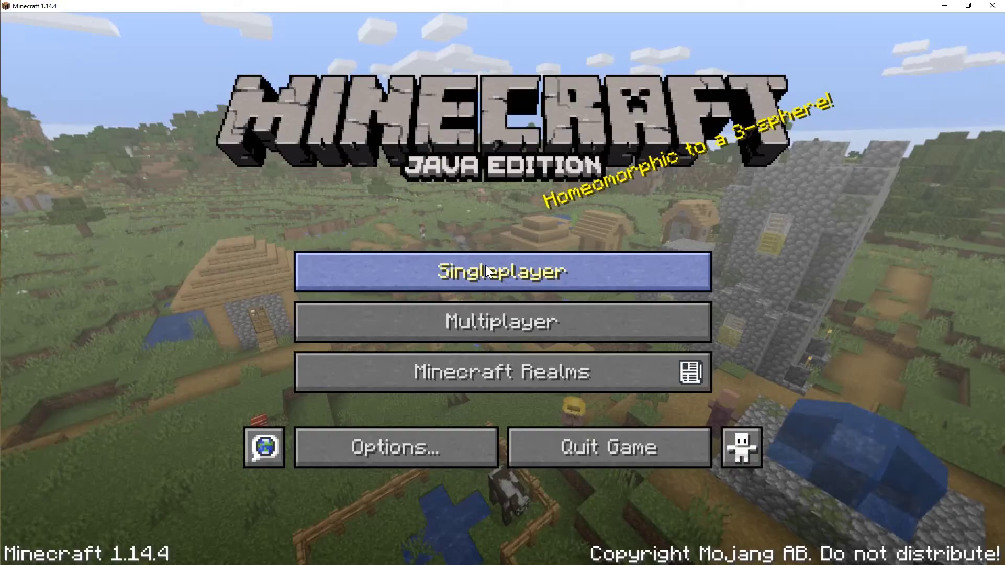
left_click(535, 280)
double_click(490, 154)
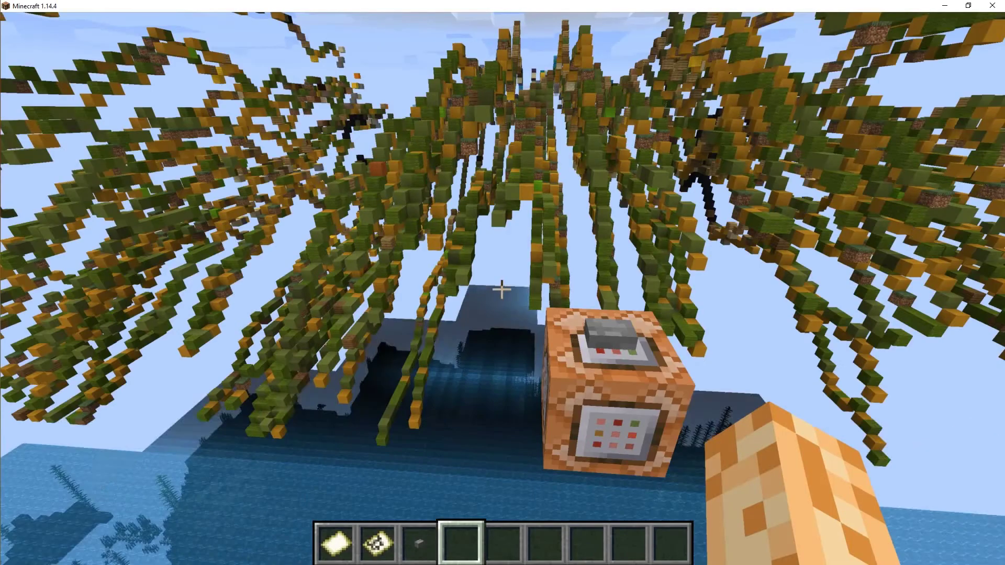
Step: Trigger the command block with its stone button again to rerun the load_example_map function
key("space")
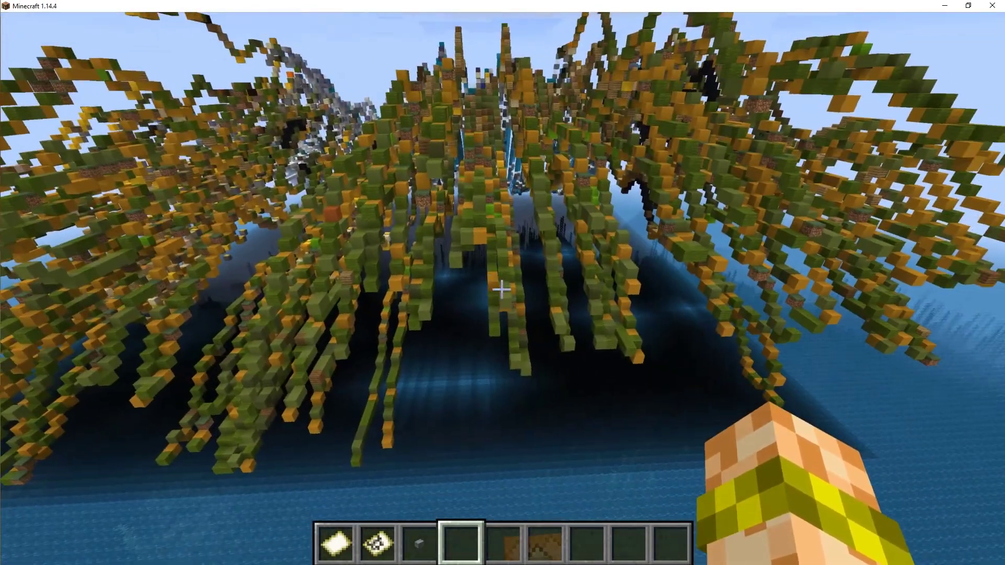
key("shift")
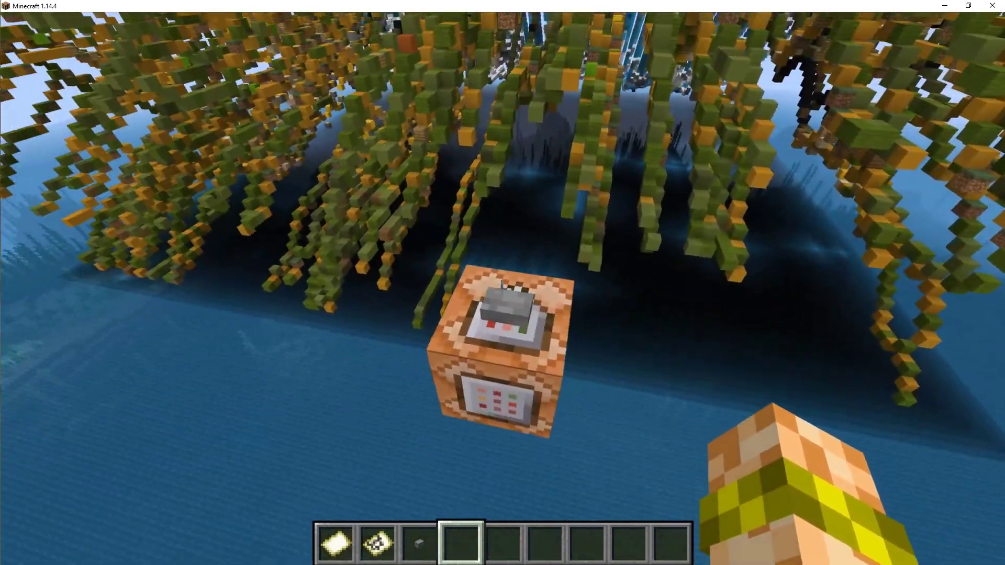
right_click(502, 293)
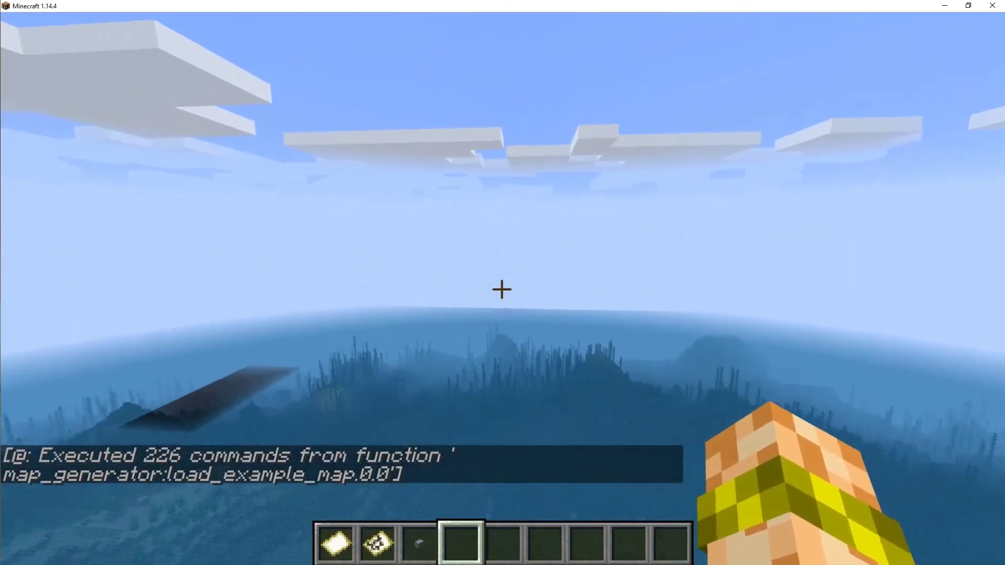
Step: Fly over the ocean and island to inspect the cleared area, check the picture on the held map and put the map away
key("w")
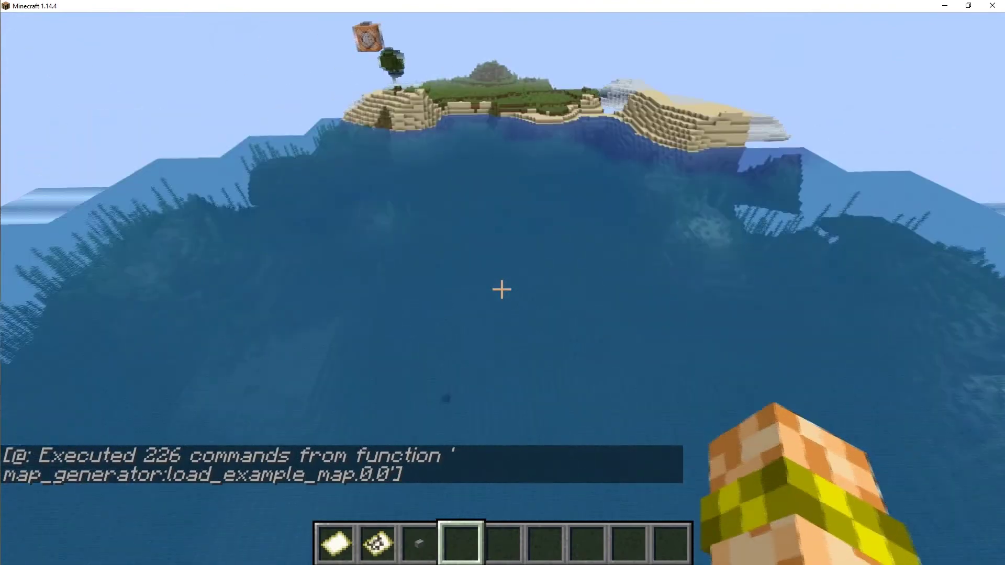
key("w")
key("w")
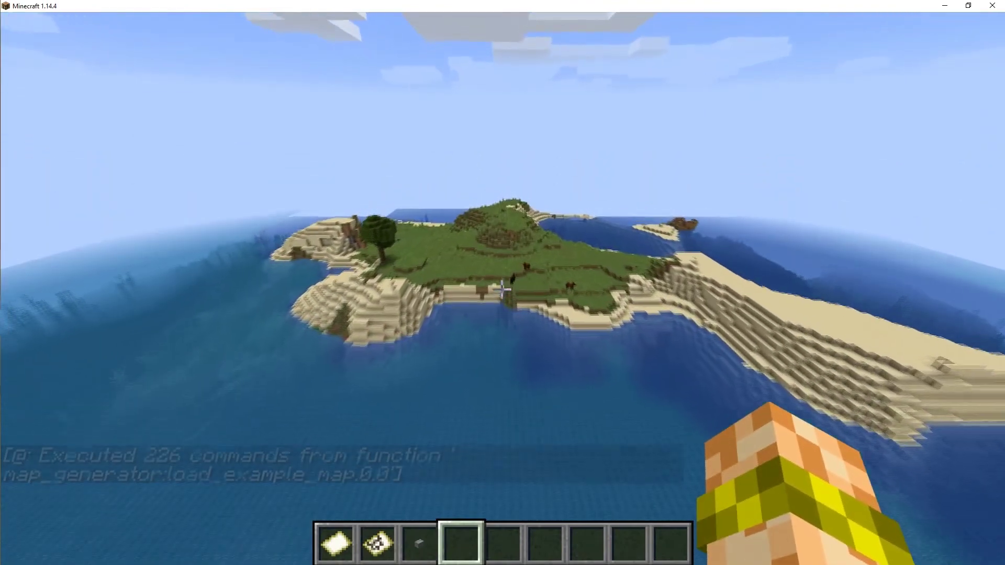
key("w")
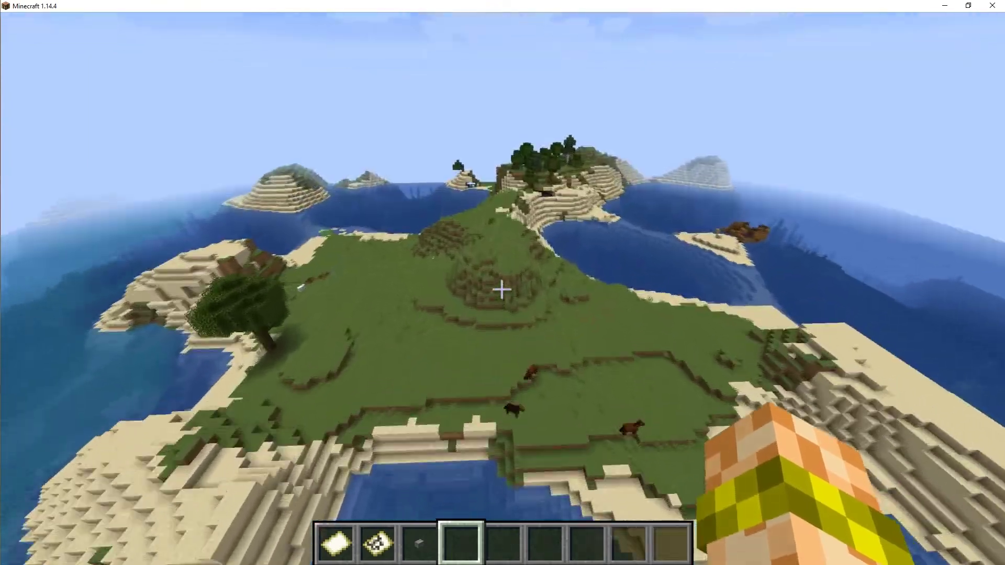
key("2")
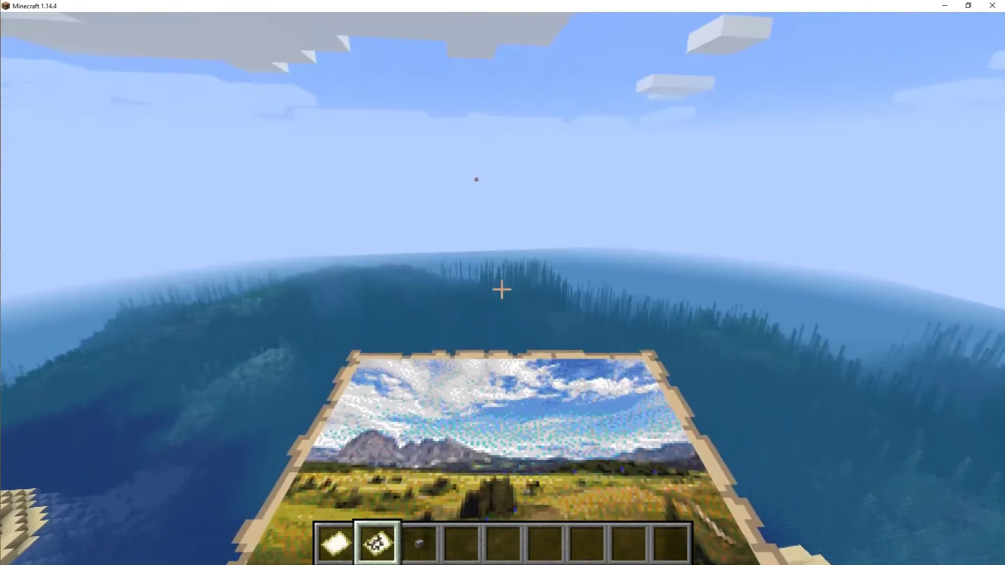
key("4")
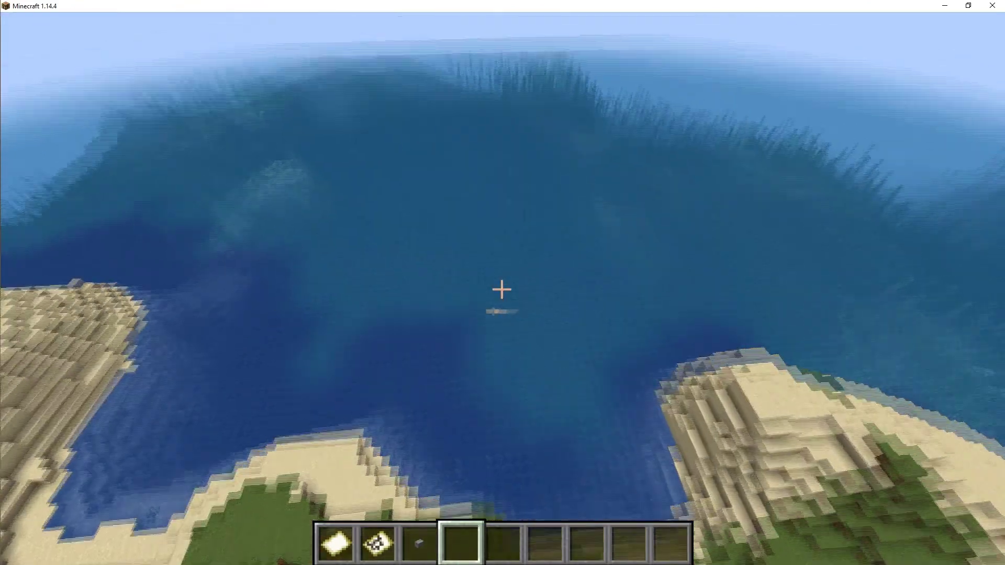